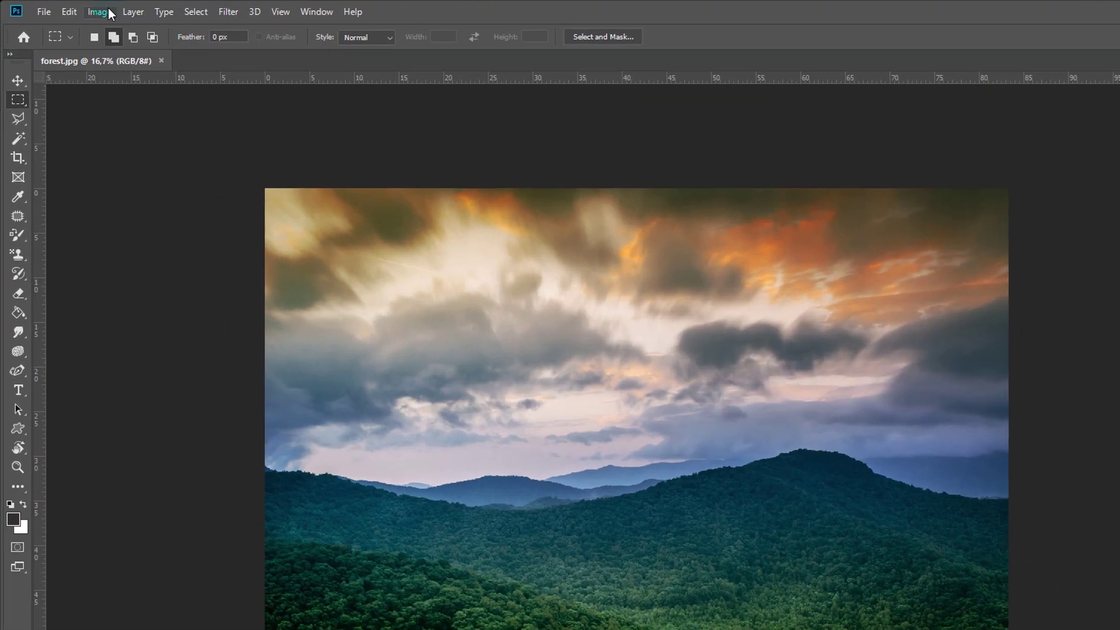
Step: Open Apply Image and review its source options, keeping forest.jpg as the source
{"action": "left_click", "coordinate": [78, 9]}
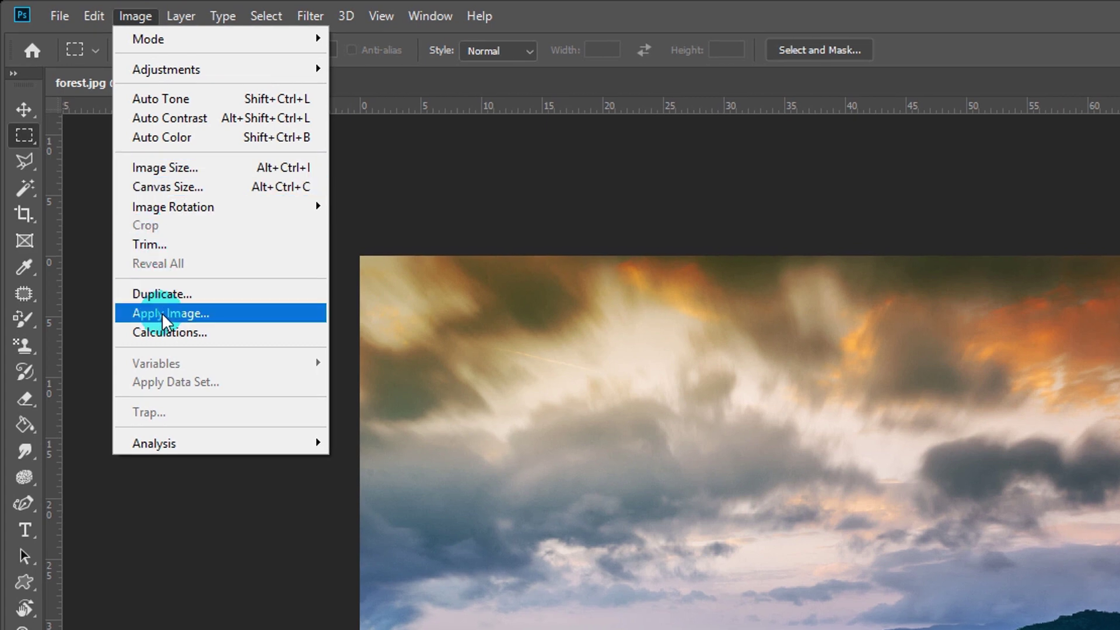
{"action": "left_click", "coordinate": [460, 131]}
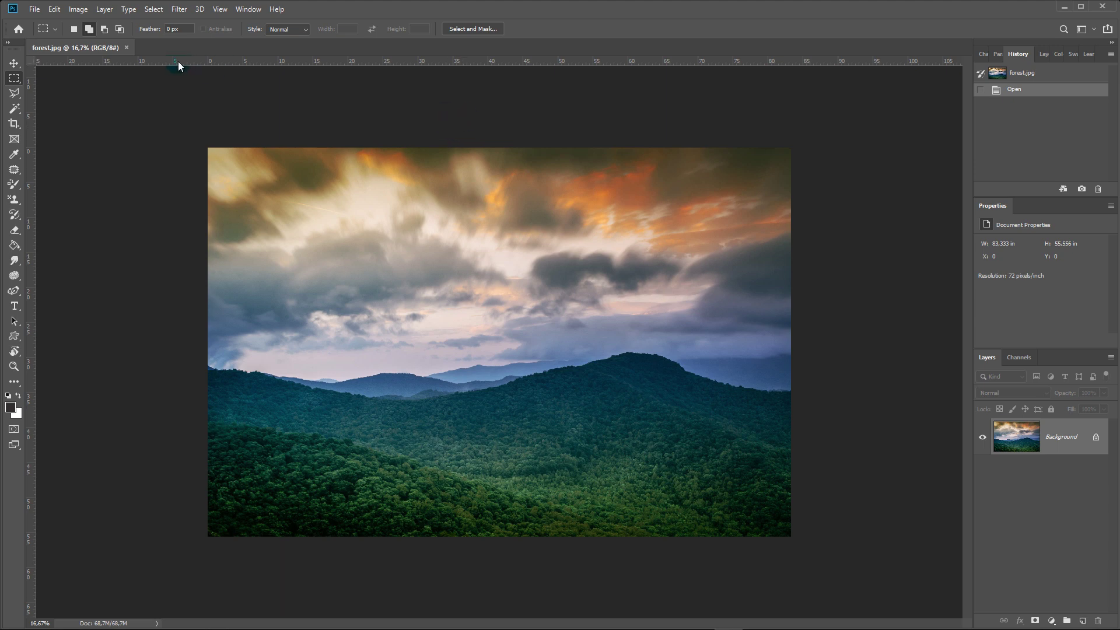
{"action": "left_click", "coordinate": [78, 9]}
{"action": "left_click", "coordinate": [97, 182]}
{"action": "left_click", "coordinate": [361, 221]}
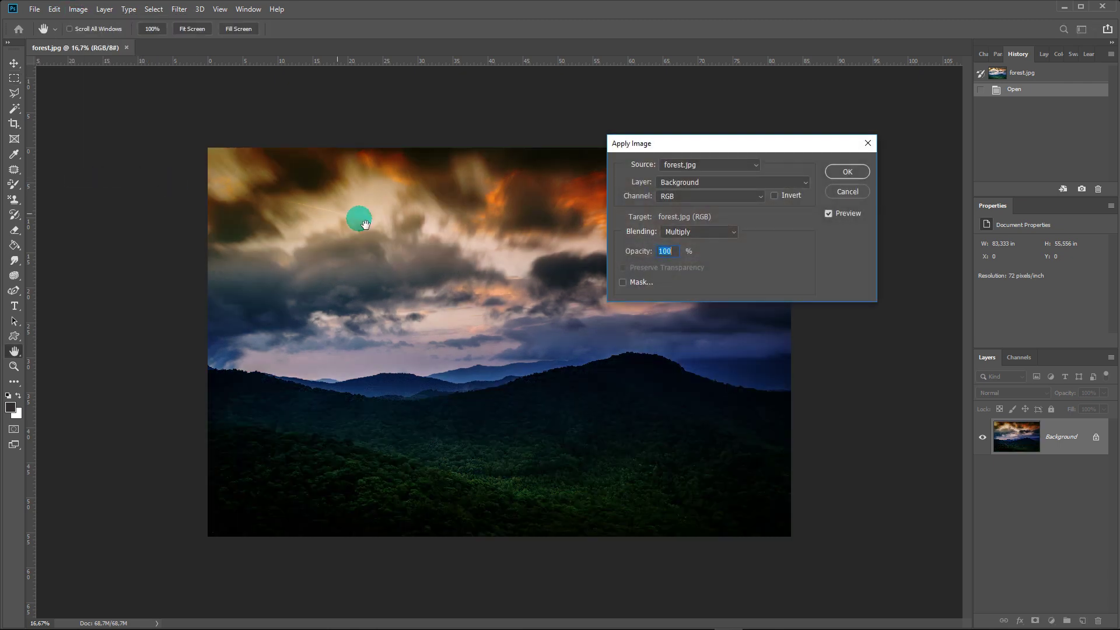
{"action": "left_click_drag", "start_coordinate": [674, 145], "coordinate": [590, 136]}
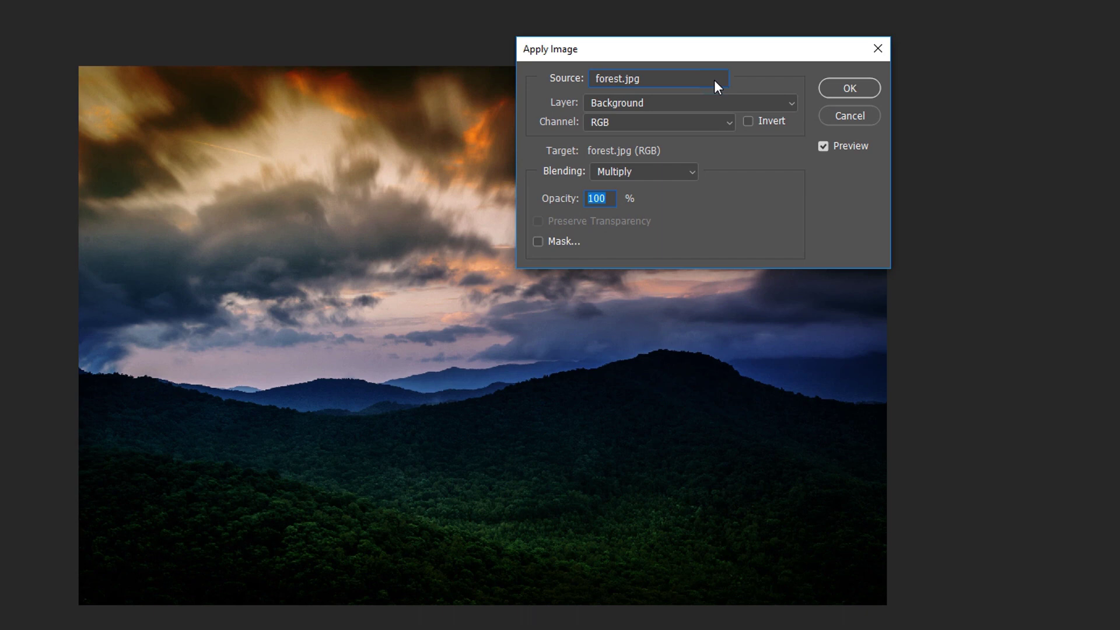
{"action": "left_click", "coordinate": [716, 87]}
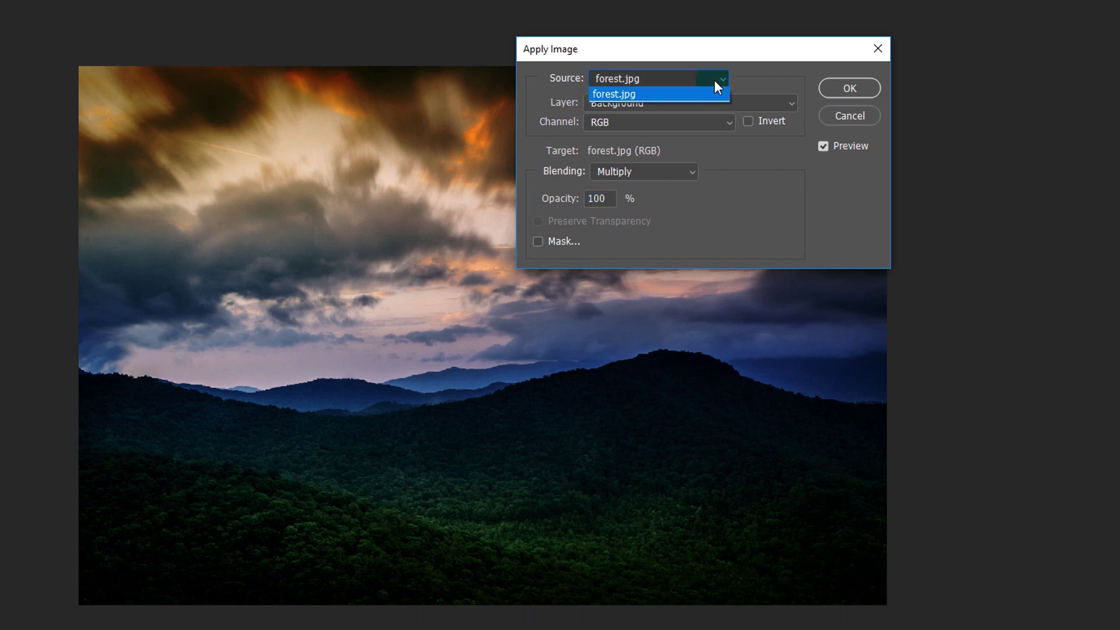
{"action": "left_click", "coordinate": [647, 78]}
{"action": "left_click", "coordinate": [641, 81]}
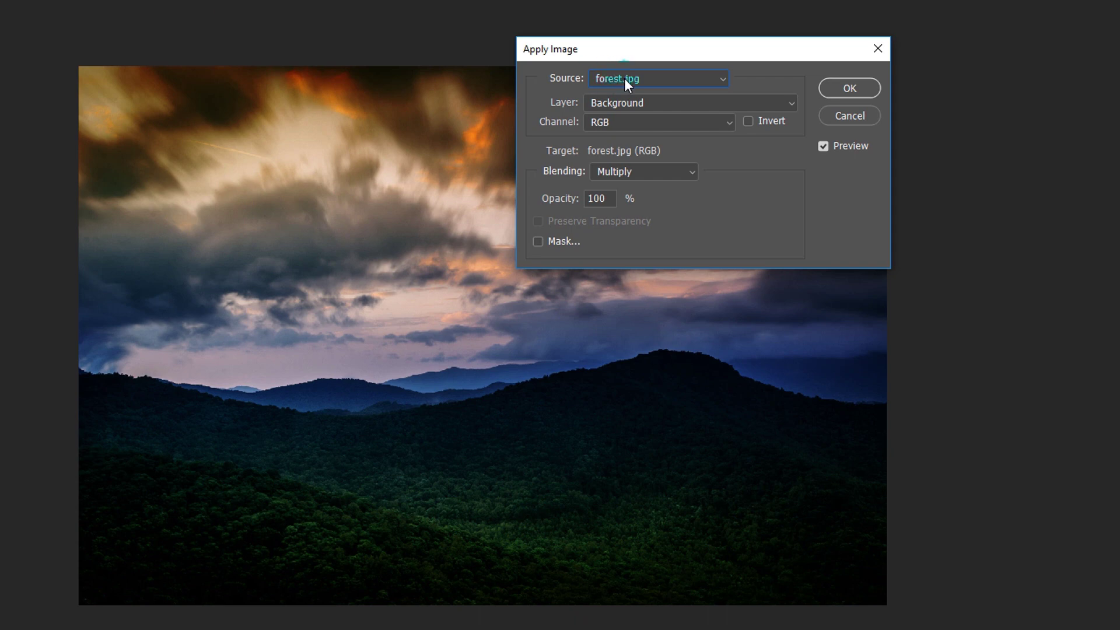
Step: Keep Background as the source layer, then cancel Apply Image without blending
{"action": "left_click", "coordinate": [626, 79]}
{"action": "left_click", "coordinate": [642, 103]}
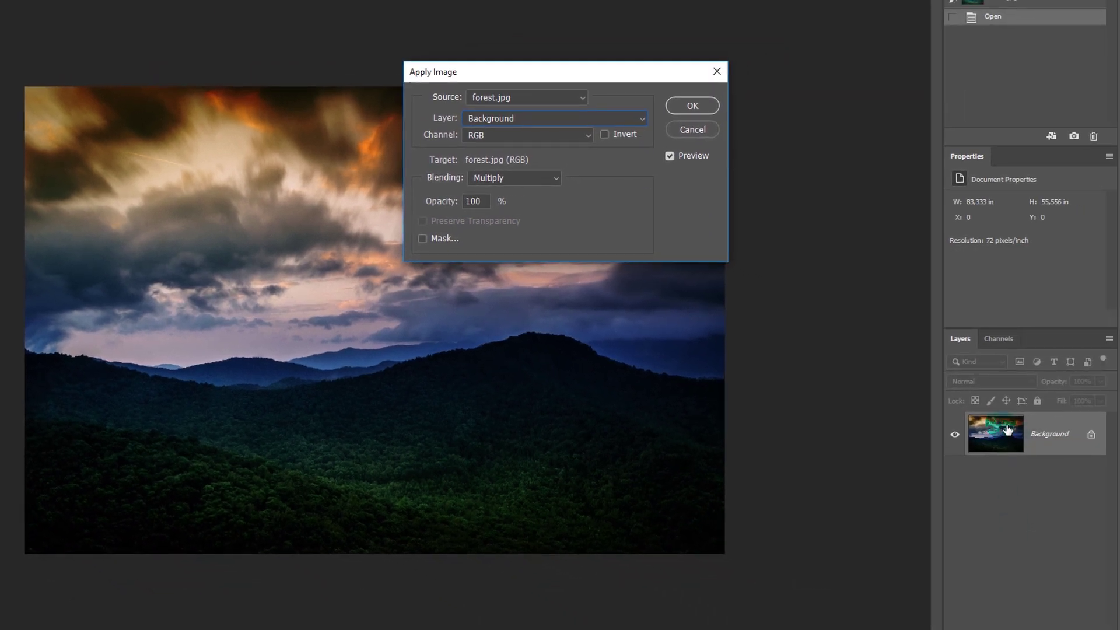
{"action": "left_click", "coordinate": [552, 120]}
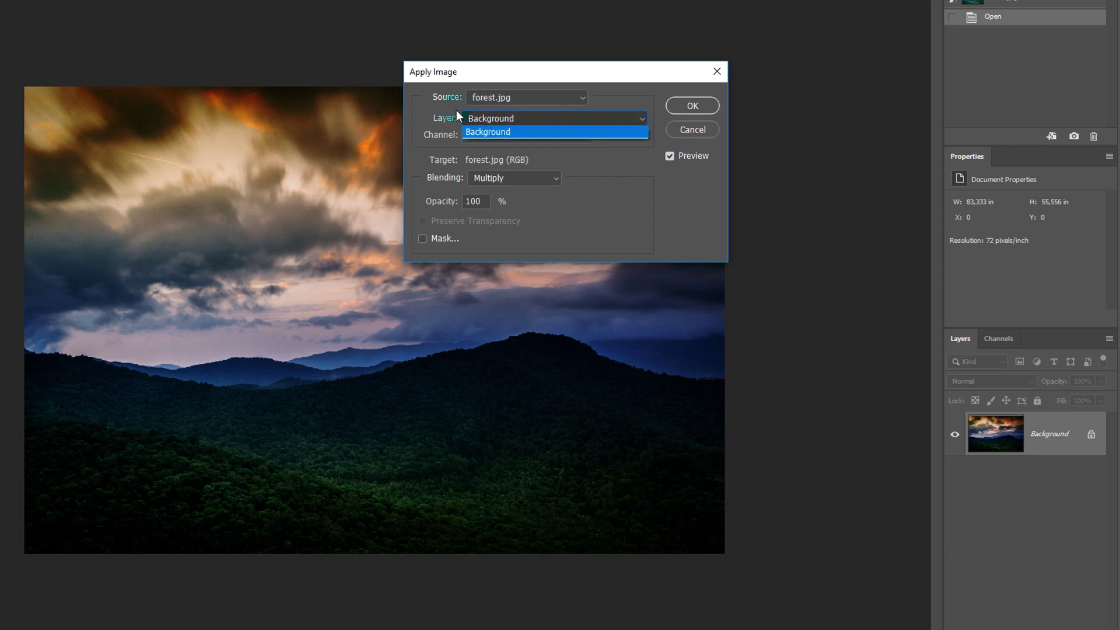
{"action": "left_click", "coordinate": [437, 118]}
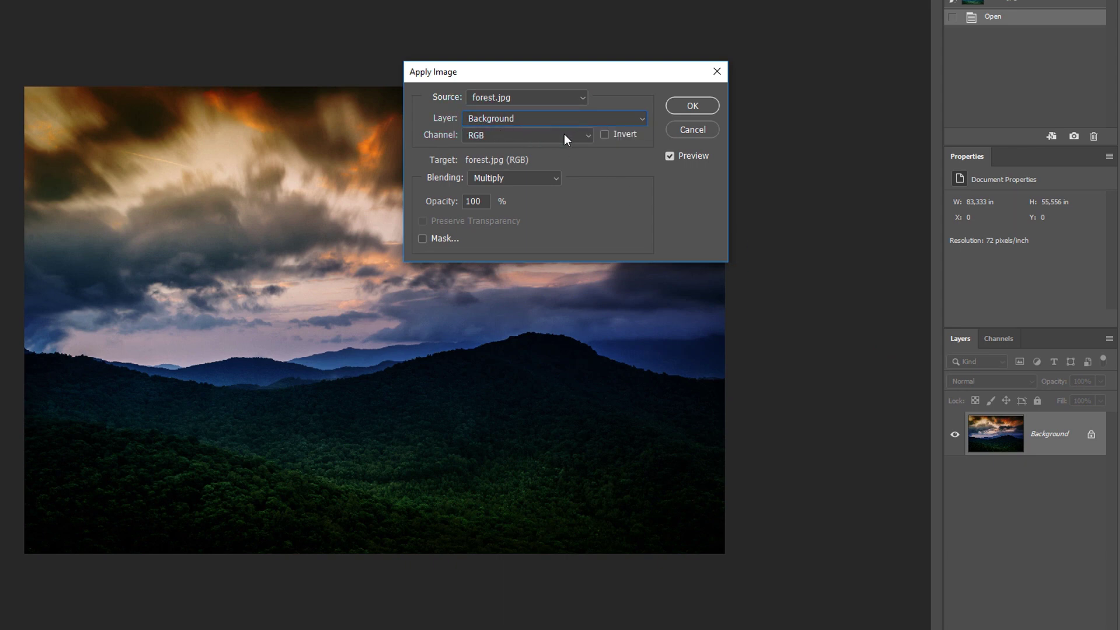
{"action": "left_click_drag", "start_coordinate": [545, 74], "coordinate": [884, 117]}
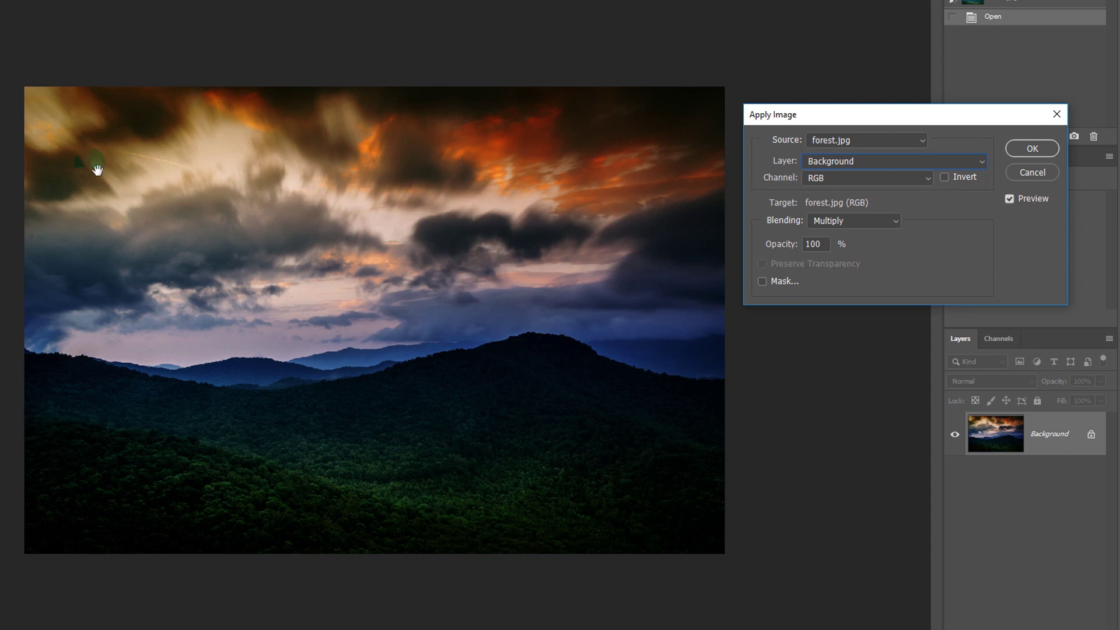
{"action": "left_click", "coordinate": [1057, 114]}
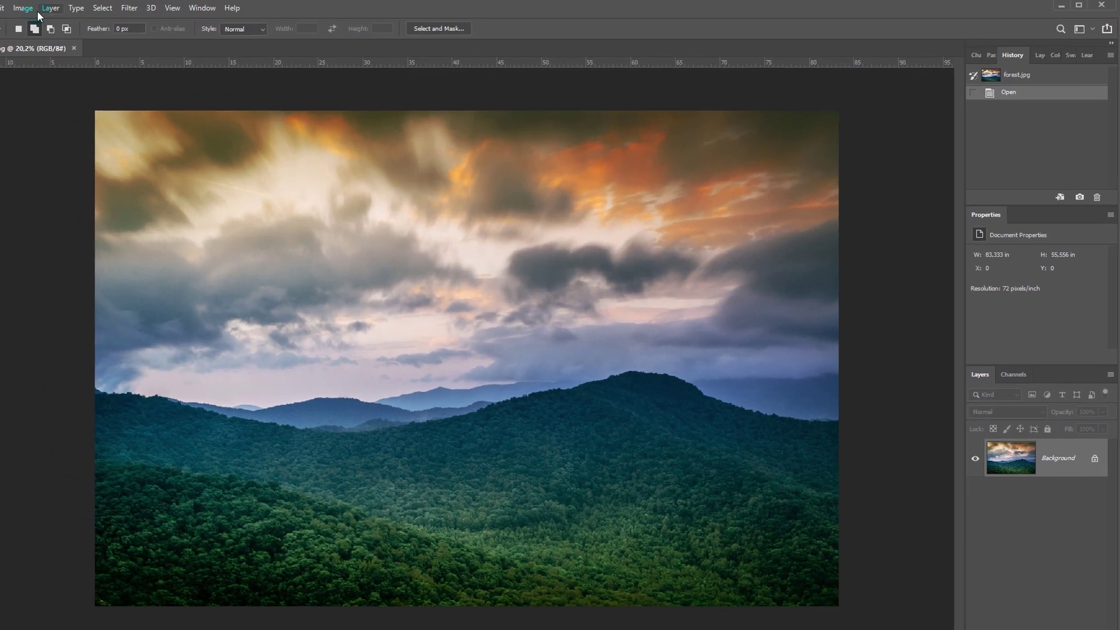
Step: Reopen and cancel Apply Image, then duplicate the photo onto Layer 1 with Ctrl+J
{"action": "left_click", "coordinate": [26, 9]}
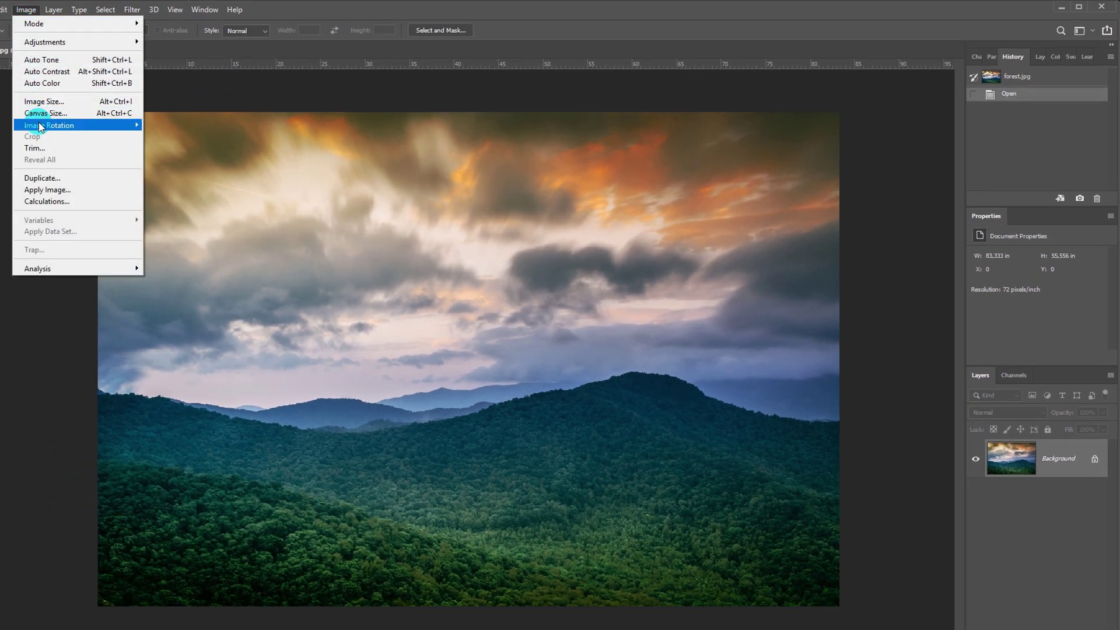
{"action": "left_click", "coordinate": [47, 190]}
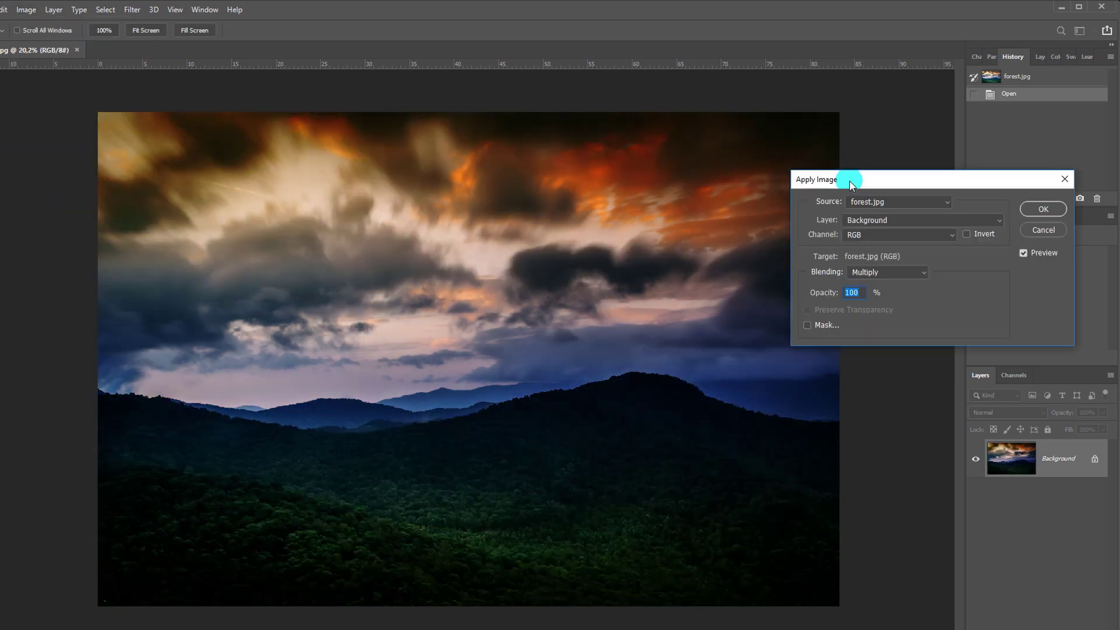
{"action": "left_click", "coordinate": [1038, 168]}
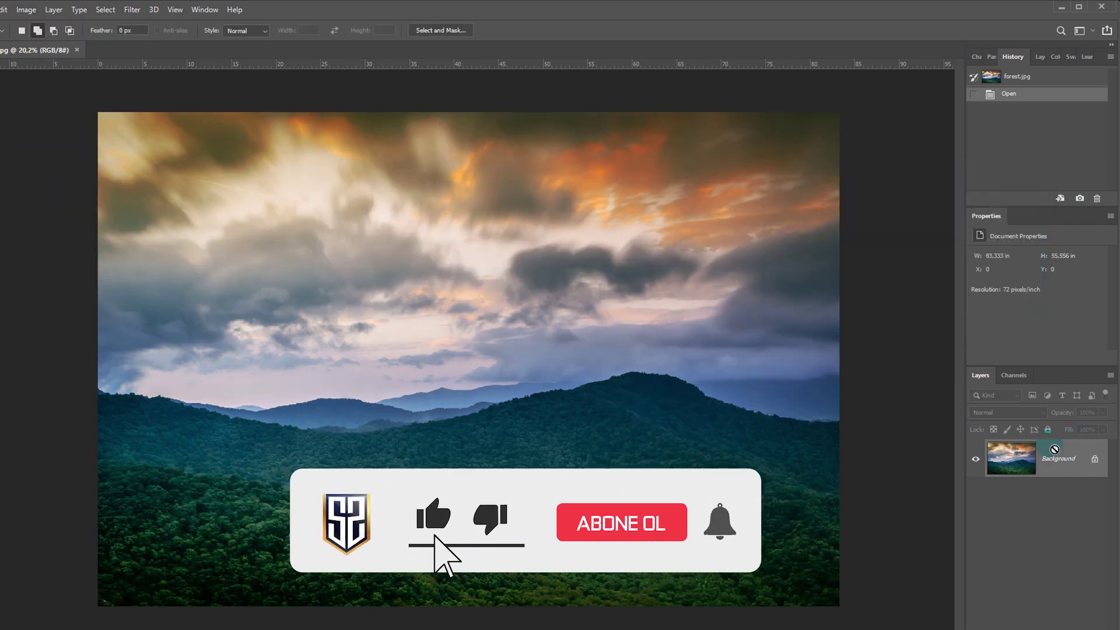
{"action": "key", "text": "ctrl+j"}
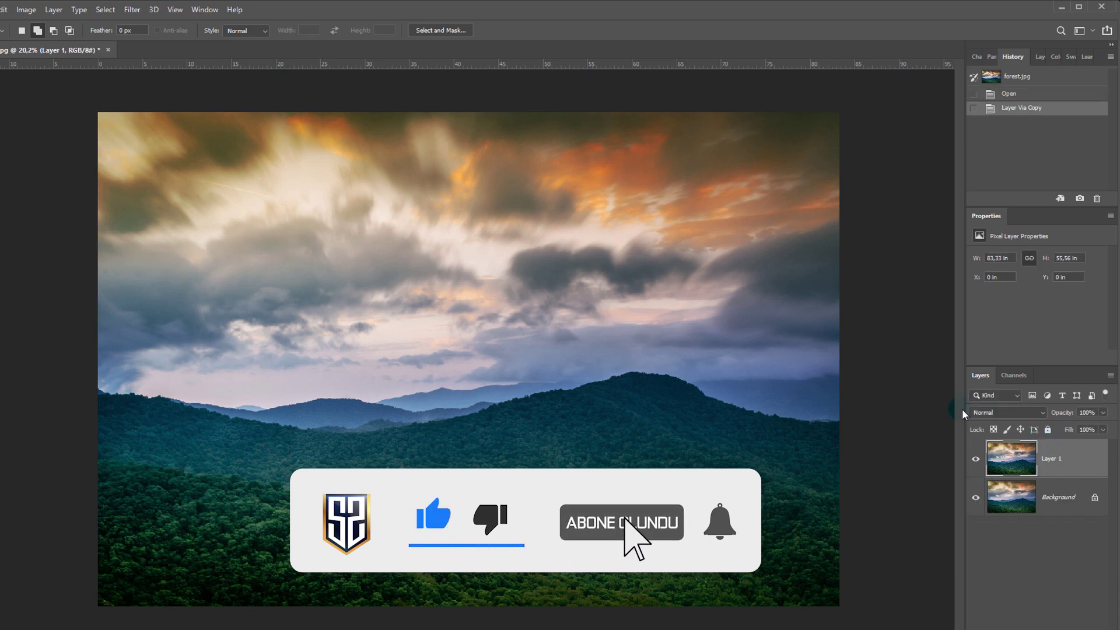
Step: Open Apply Image on Layer 1 and set Layer 1 as the source layer
{"action": "left_click", "coordinate": [26, 10]}
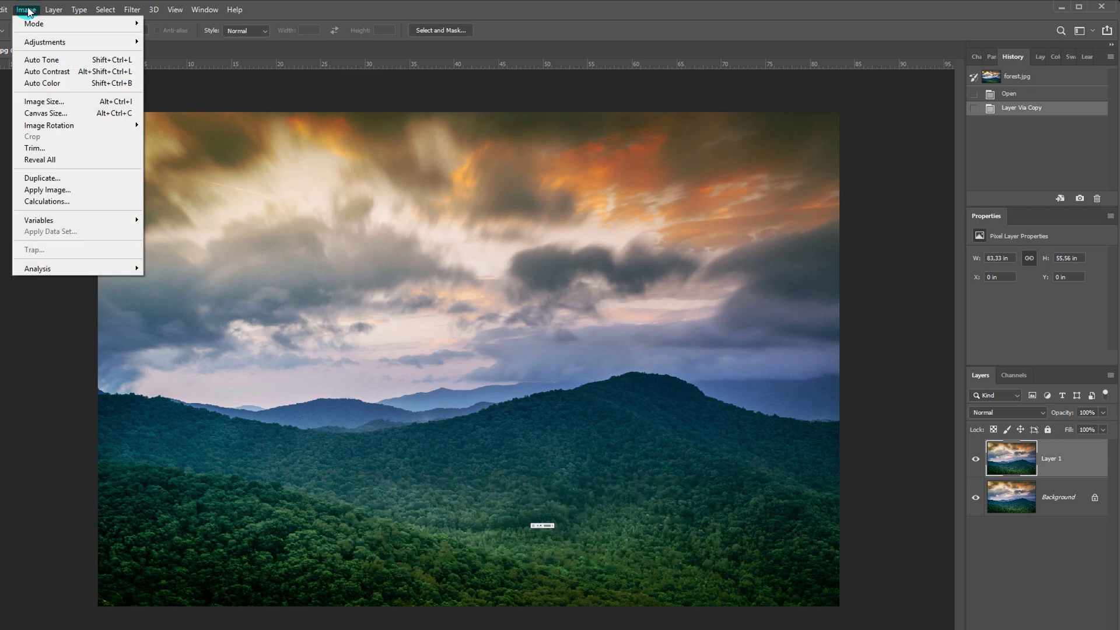
{"action": "left_click", "coordinate": [27, 9]}
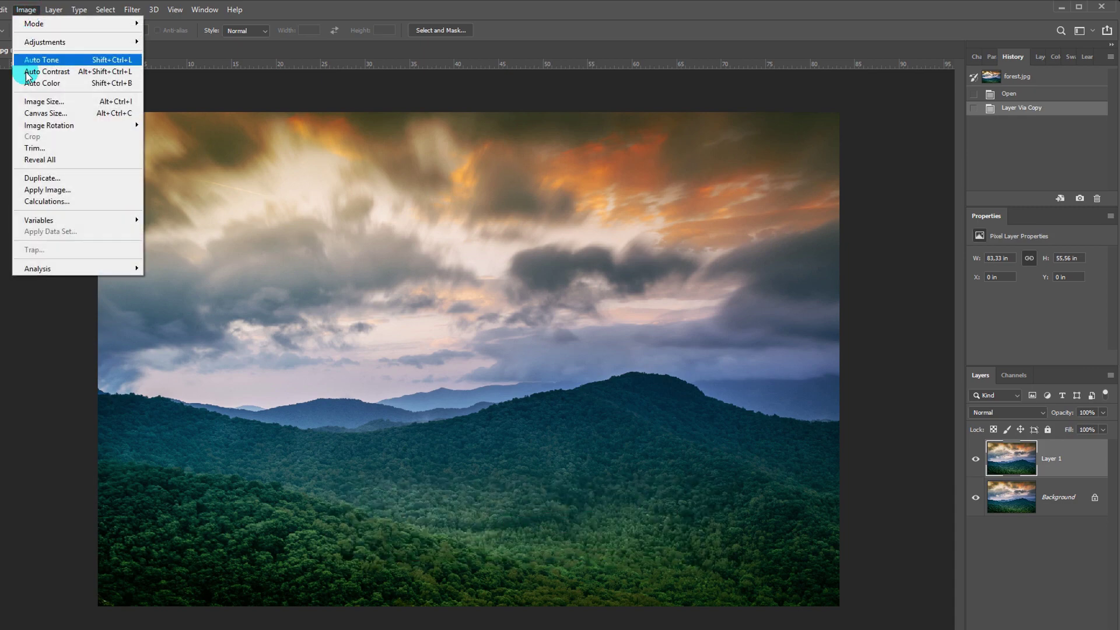
{"action": "left_click", "coordinate": [50, 190]}
{"action": "left_click_drag", "start_coordinate": [847, 166], "coordinate": [749, 87]}
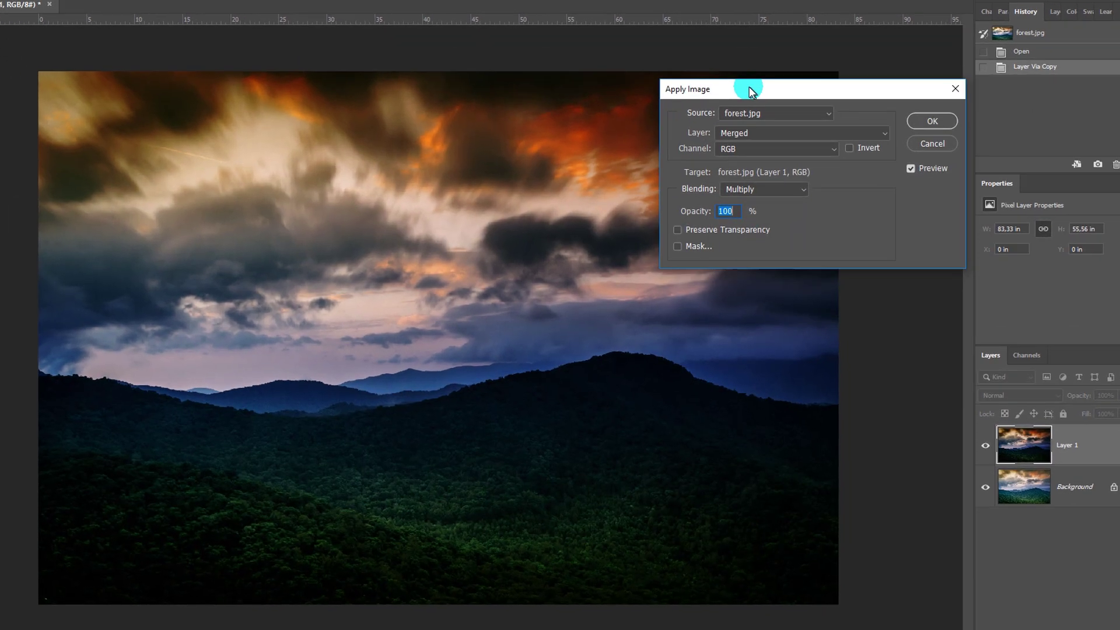
{"action": "left_click", "coordinate": [780, 108]}
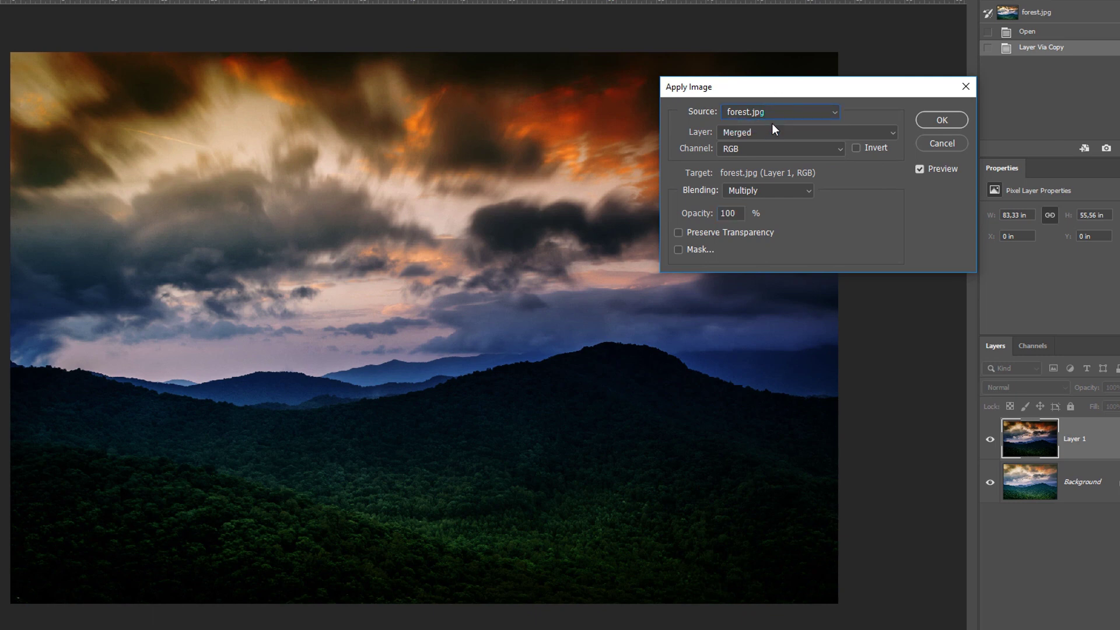
{"action": "left_click", "coordinate": [784, 133]}
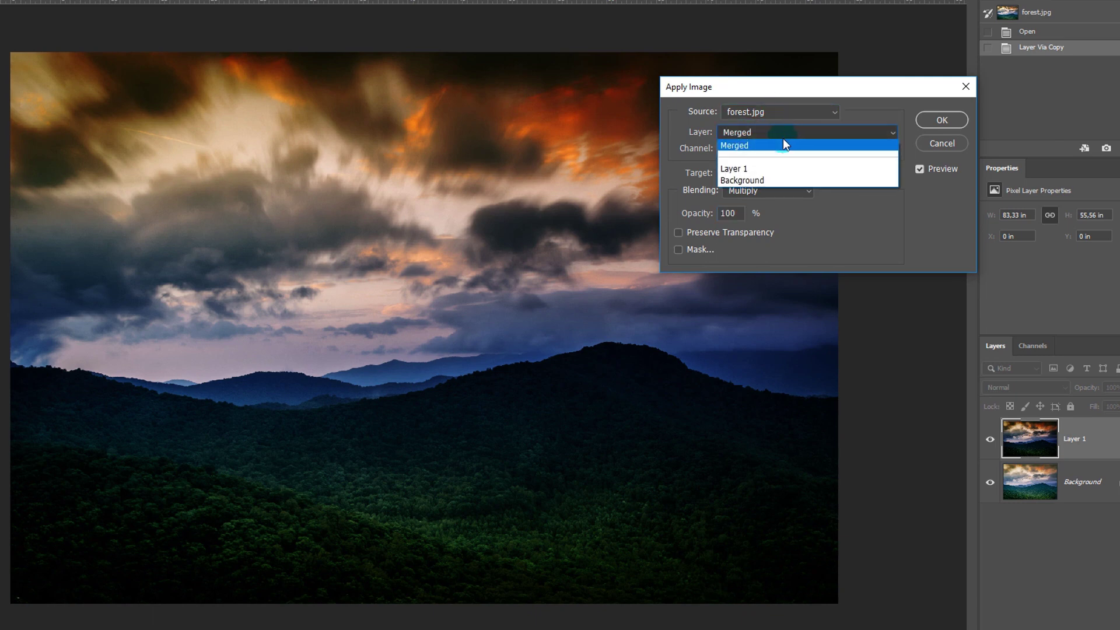
{"action": "left_click", "coordinate": [746, 169]}
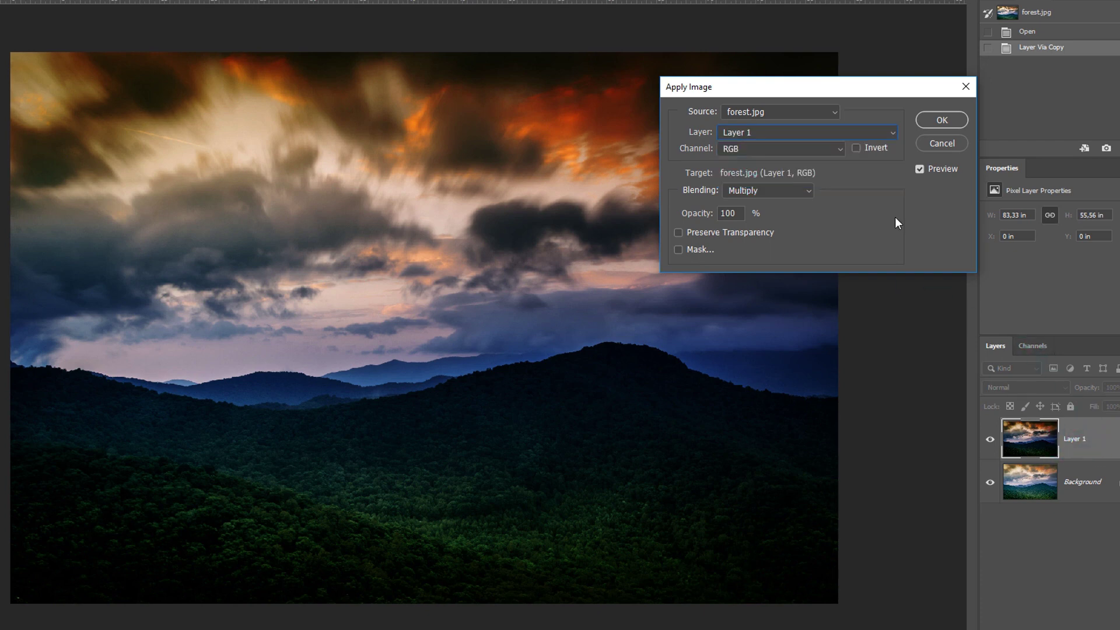
Step: Keep RGB as the source channel with the Multiply blend previewing
{"action": "left_click", "coordinate": [792, 149]}
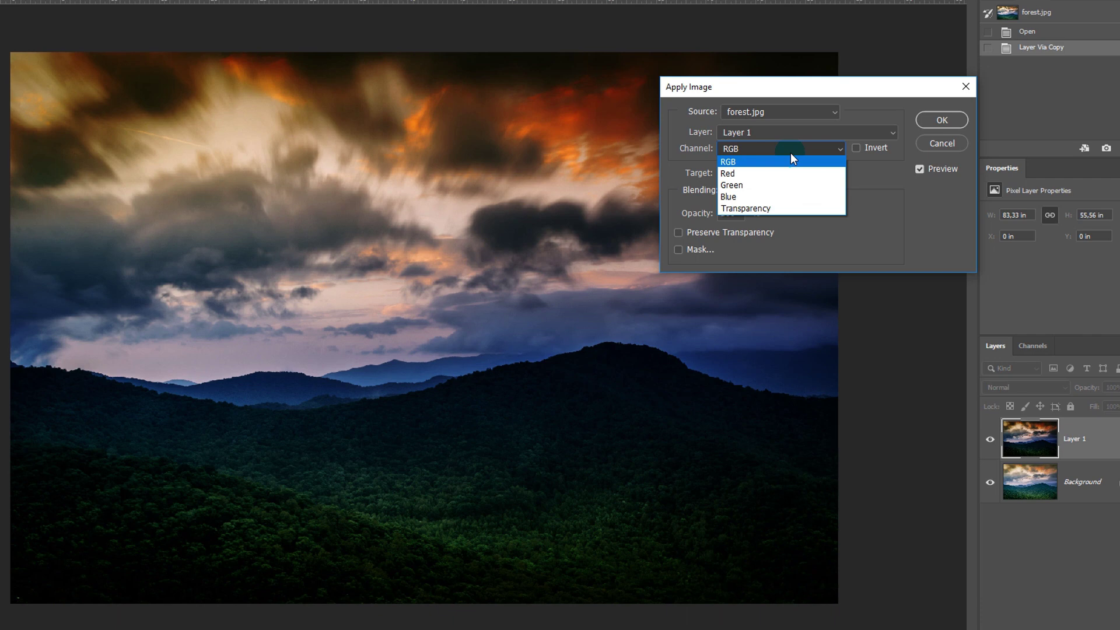
{"action": "left_click_drag", "start_coordinate": [846, 84], "coordinate": [964, 91]}
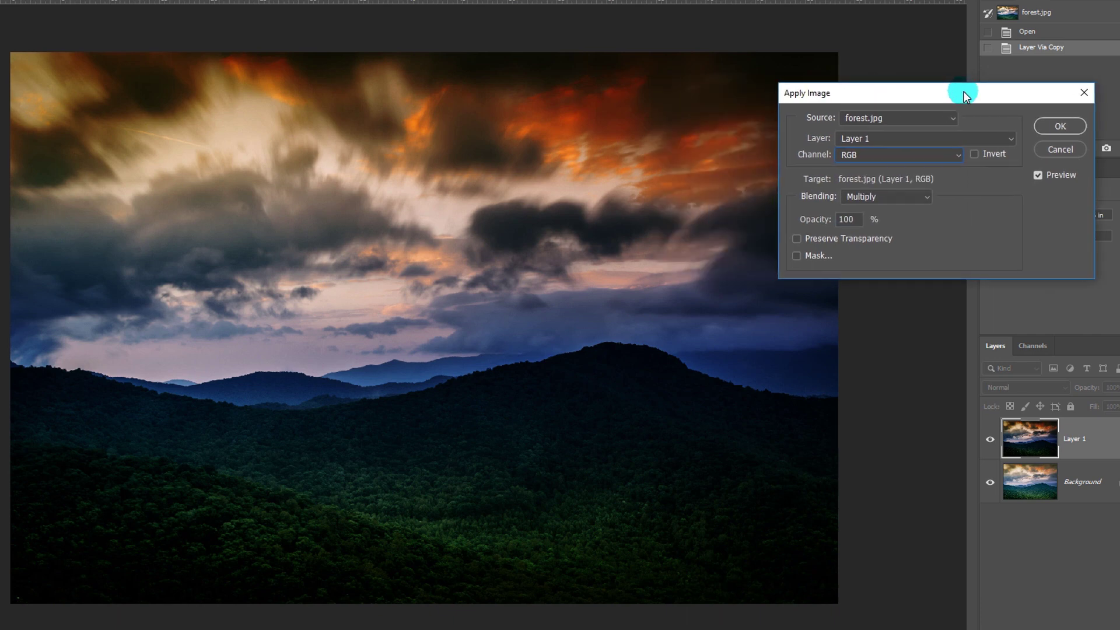
{"action": "left_click", "coordinate": [909, 155]}
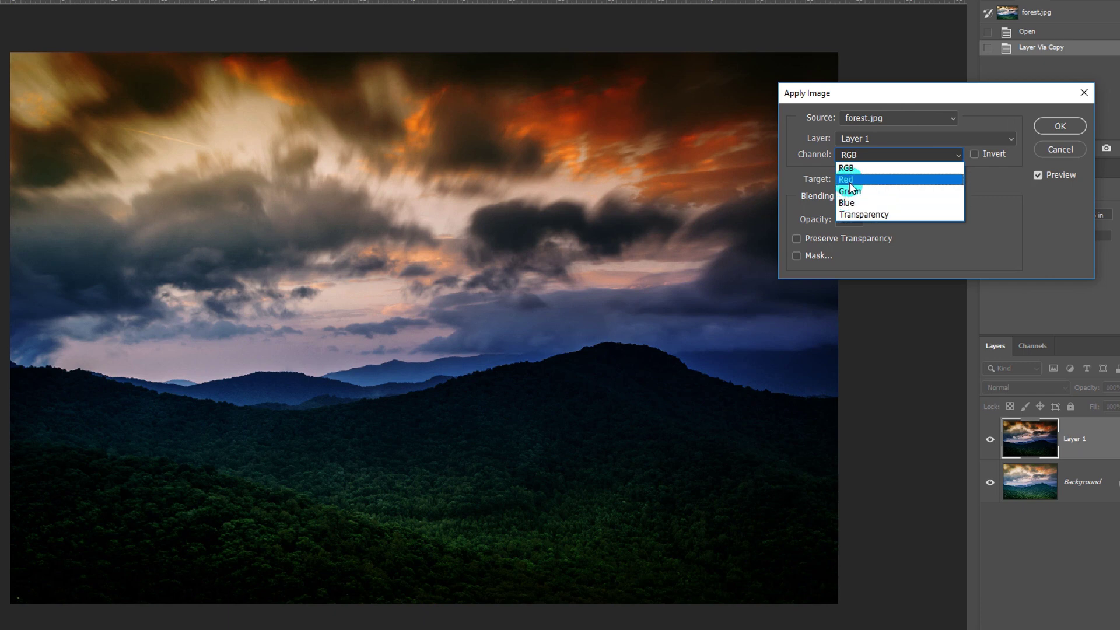
{"action": "left_click", "coordinate": [847, 168]}
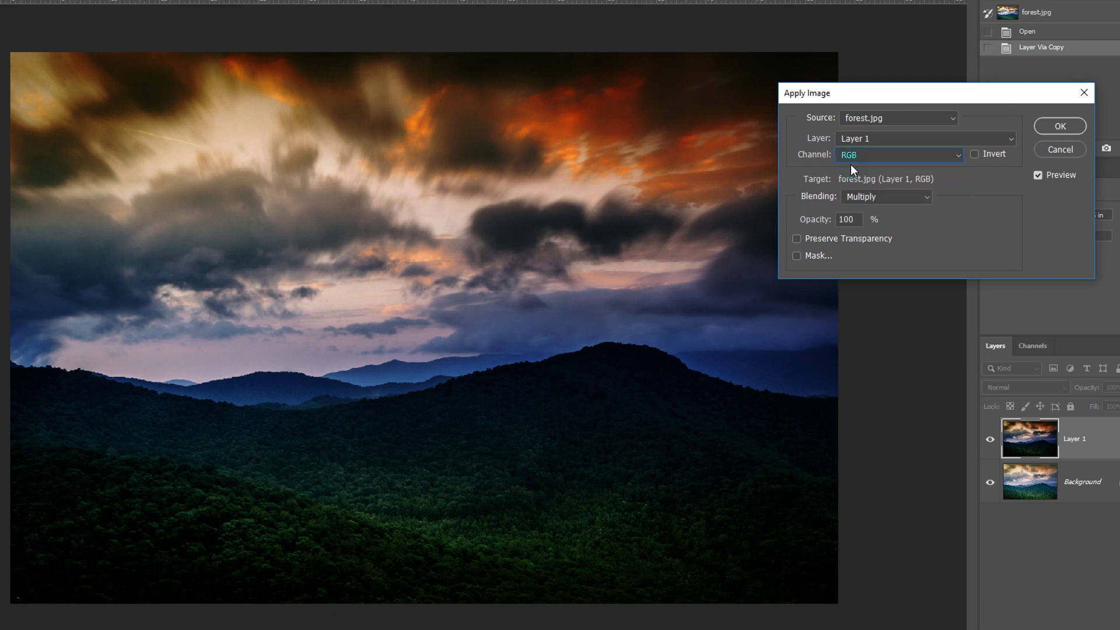
{"action": "left_click", "coordinate": [859, 155]}
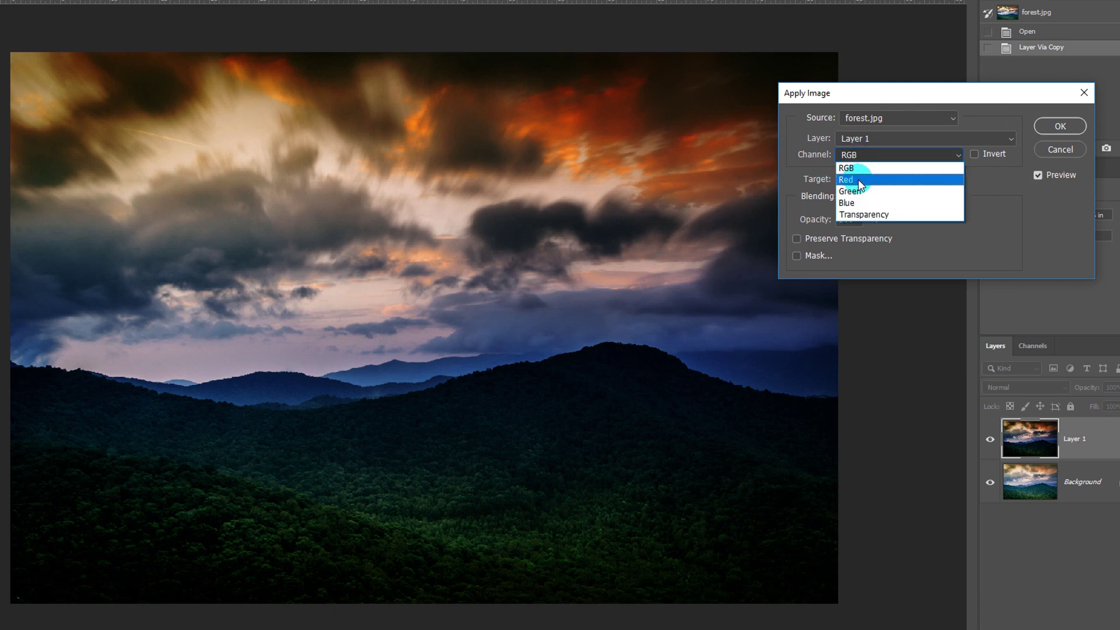
{"action": "left_click", "coordinate": [989, 209]}
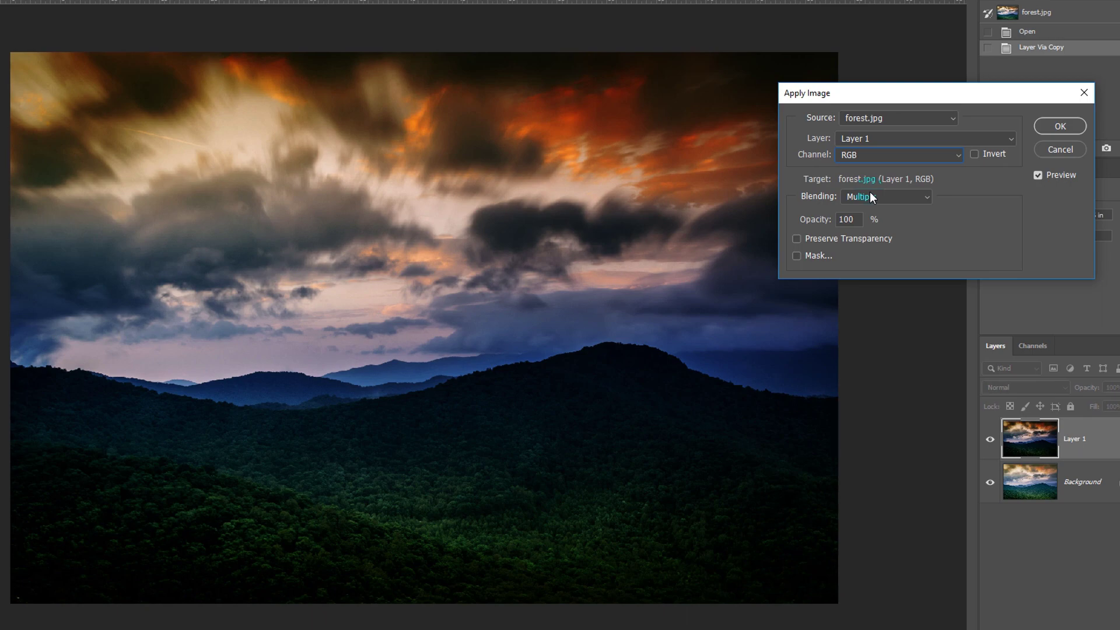
{"action": "left_click", "coordinate": [870, 196]}
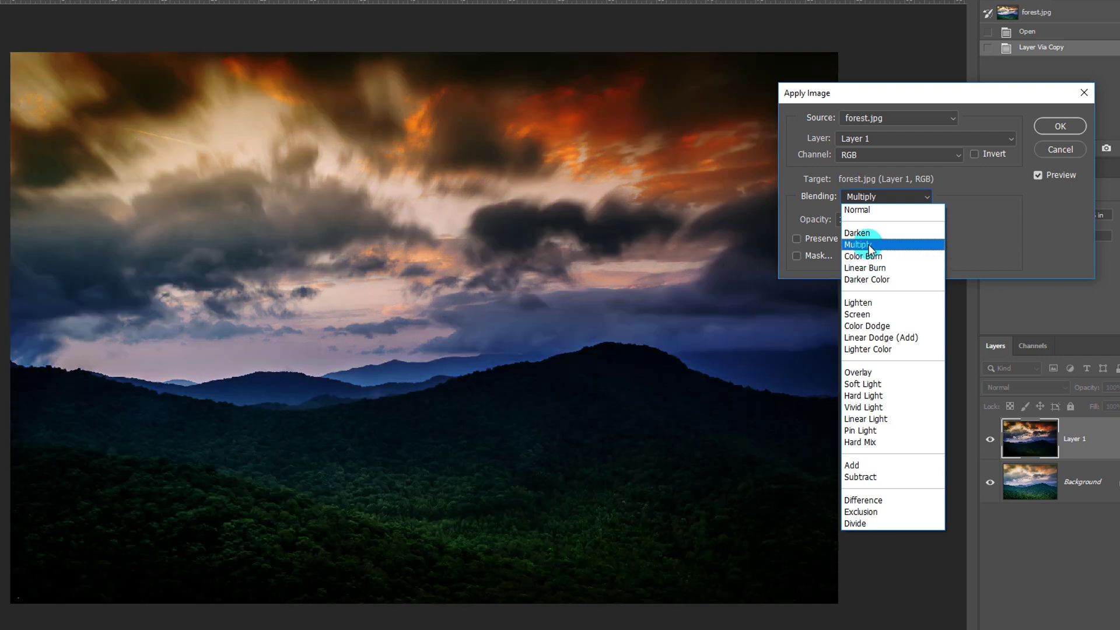
{"action": "left_click", "coordinate": [870, 244]}
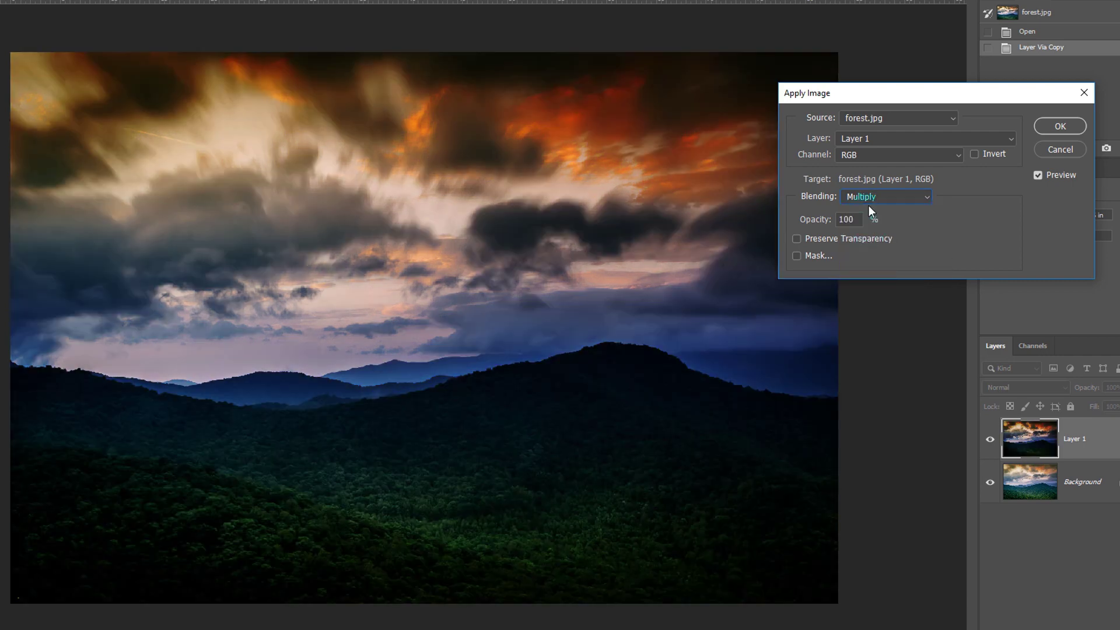
{"action": "left_click", "coordinate": [884, 154]}
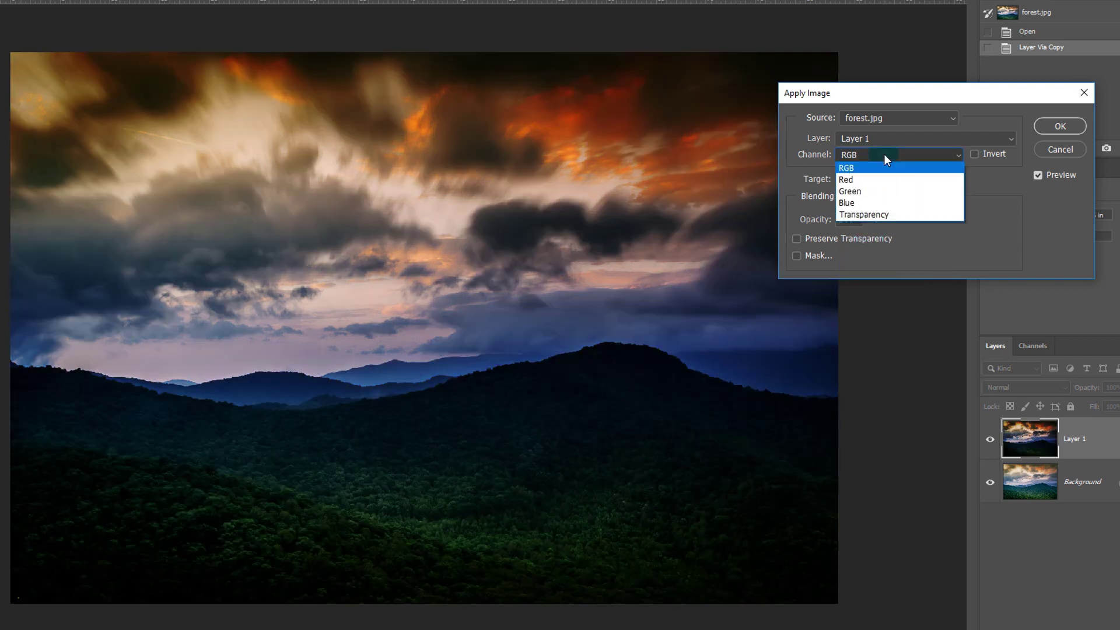
Step: Preview the Red, Green and Blue channels as the Apply Image source channel
{"action": "left_click", "coordinate": [856, 154]}
{"action": "left_click", "coordinate": [862, 157]}
{"action": "left_click", "coordinate": [847, 182]}
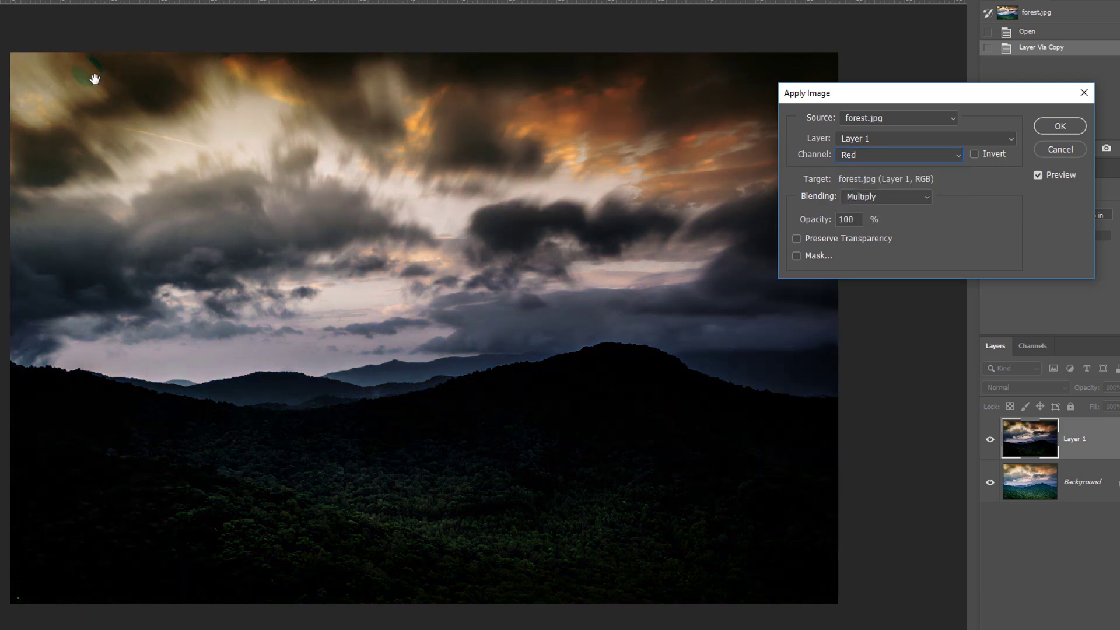
{"action": "left_click", "coordinate": [877, 157]}
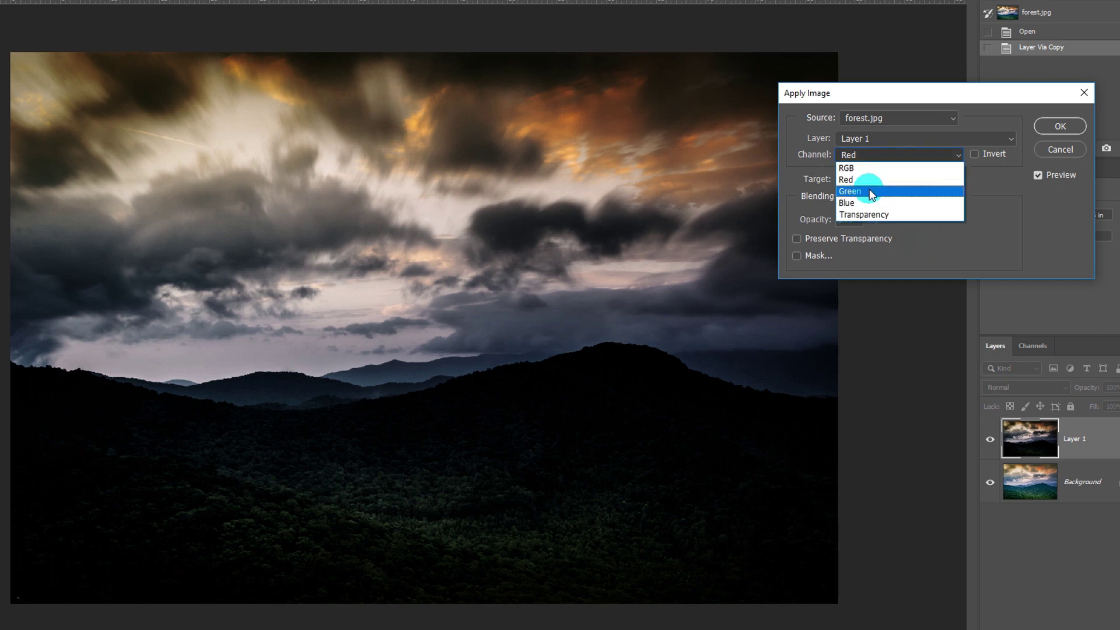
{"action": "left_click", "coordinate": [869, 190]}
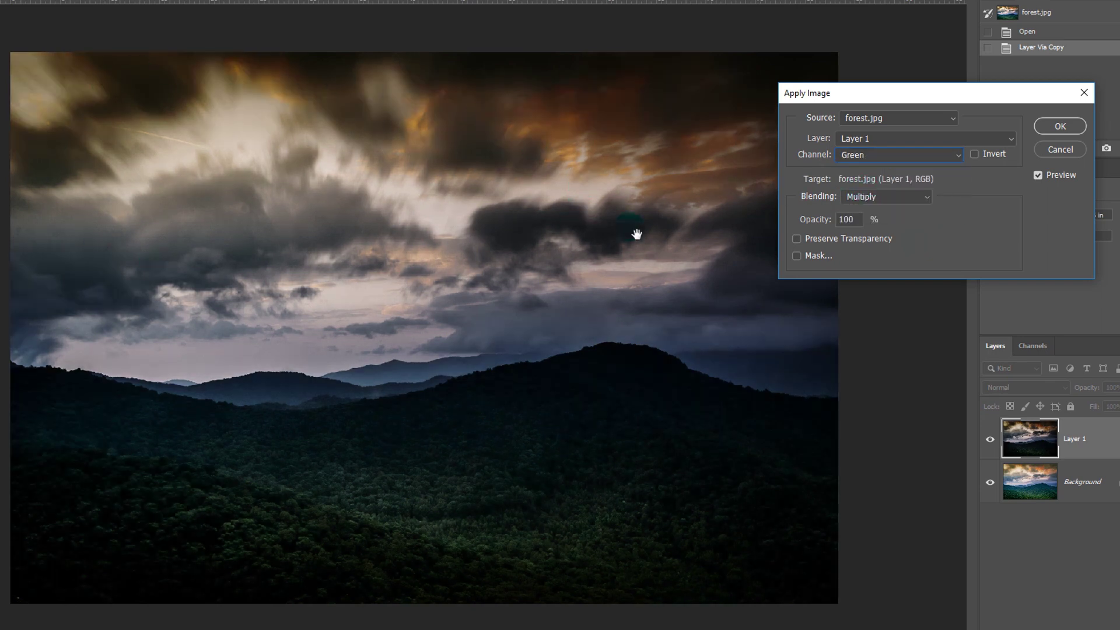
{"action": "left_click", "coordinate": [854, 161]}
{"action": "left_click", "coordinate": [856, 201]}
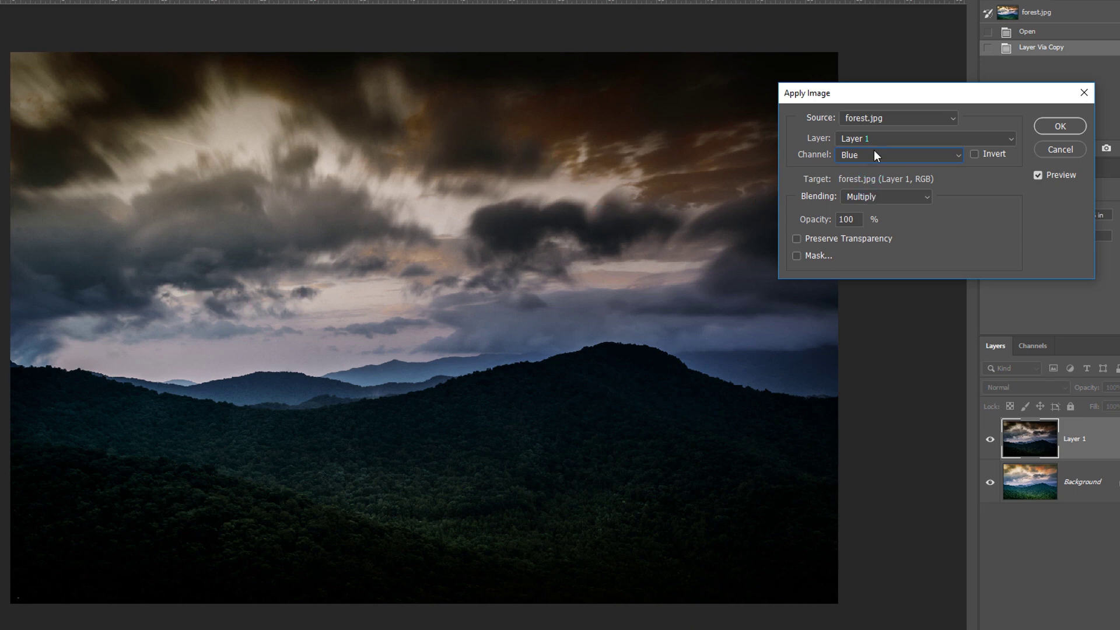
Step: Try Transparency as source channel, return it to RGB, and select the opacity value
{"action": "left_click", "coordinate": [874, 153]}
{"action": "left_click", "coordinate": [863, 213]}
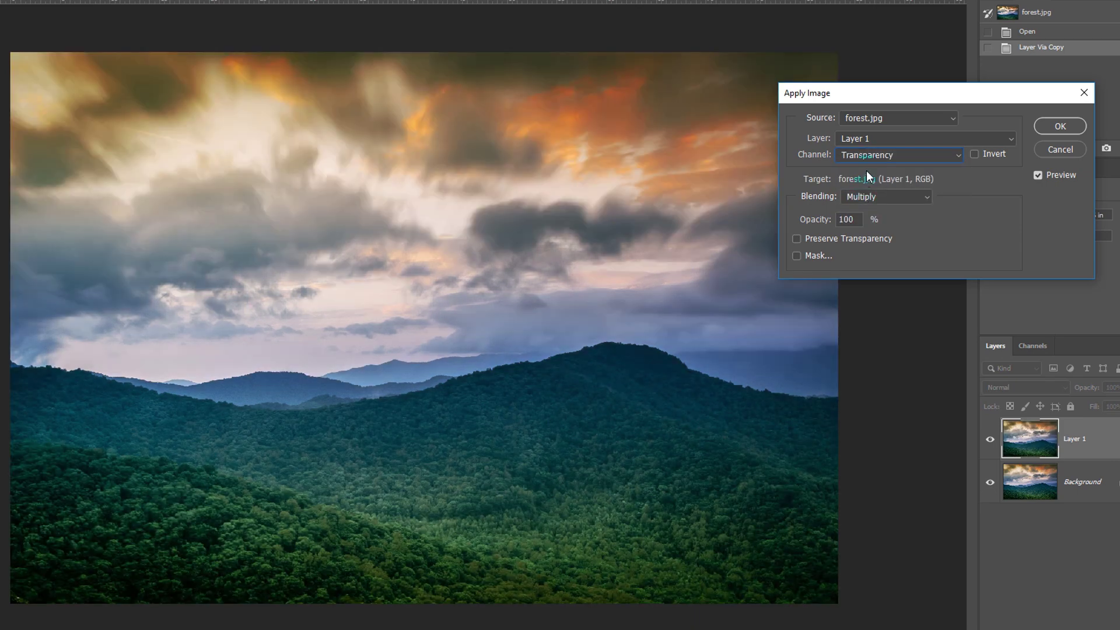
{"action": "left_click", "coordinate": [874, 153]}
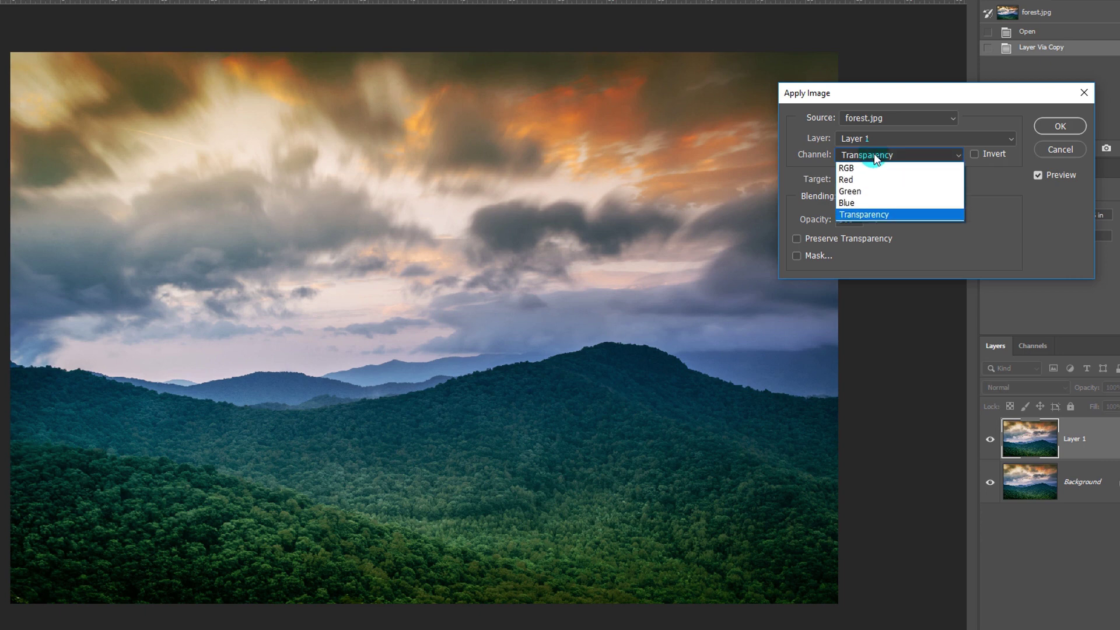
{"action": "left_click", "coordinate": [868, 166]}
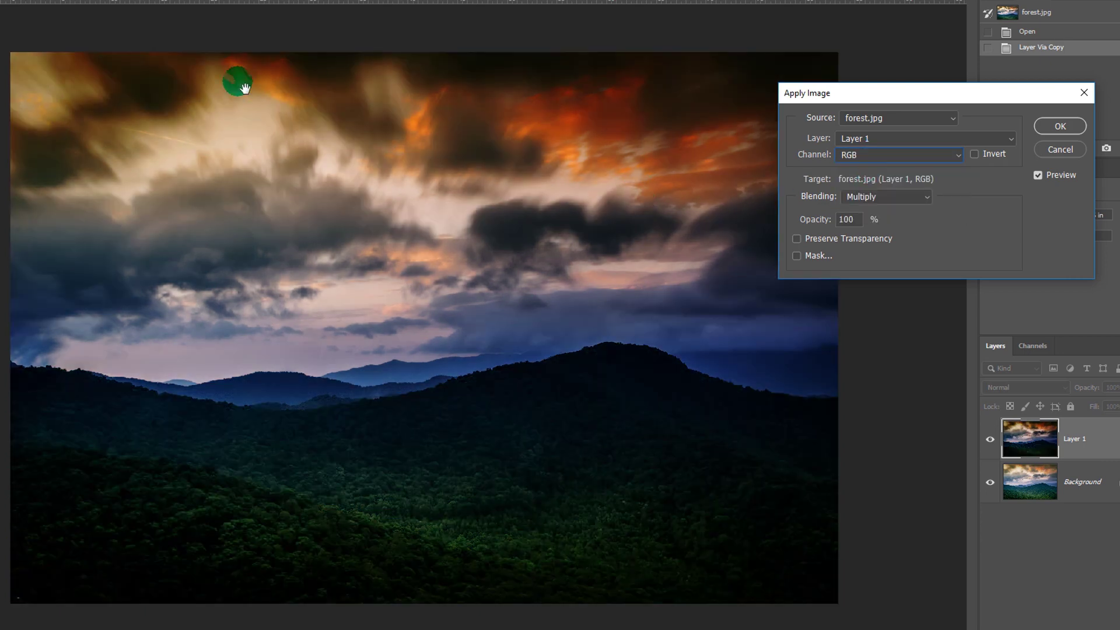
{"action": "left_click", "coordinate": [890, 154]}
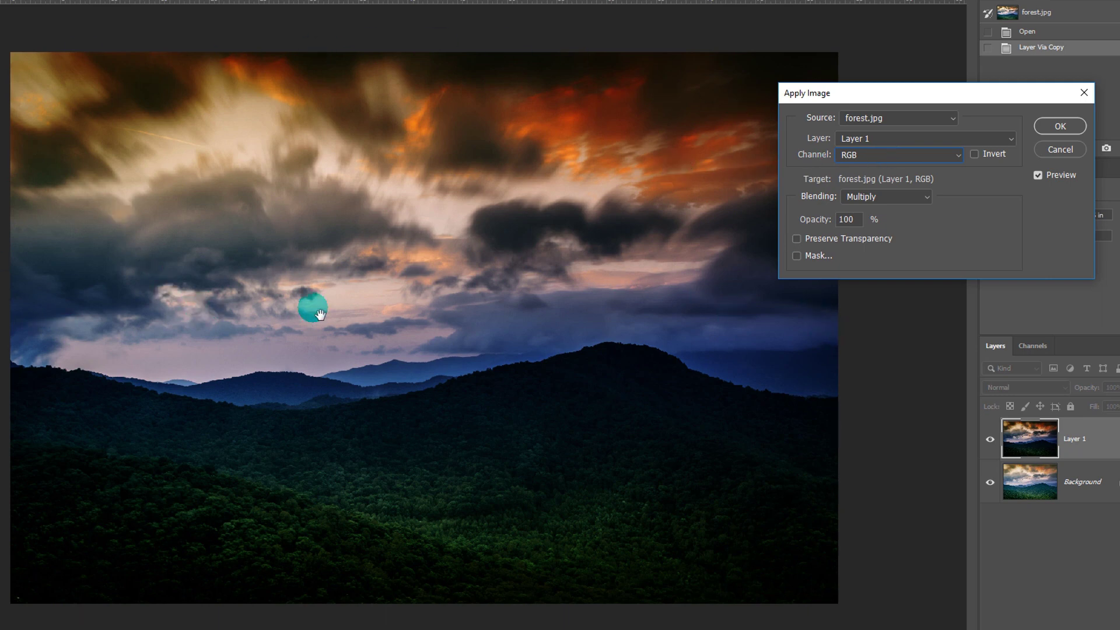
{"action": "left_click", "coordinate": [829, 230]}
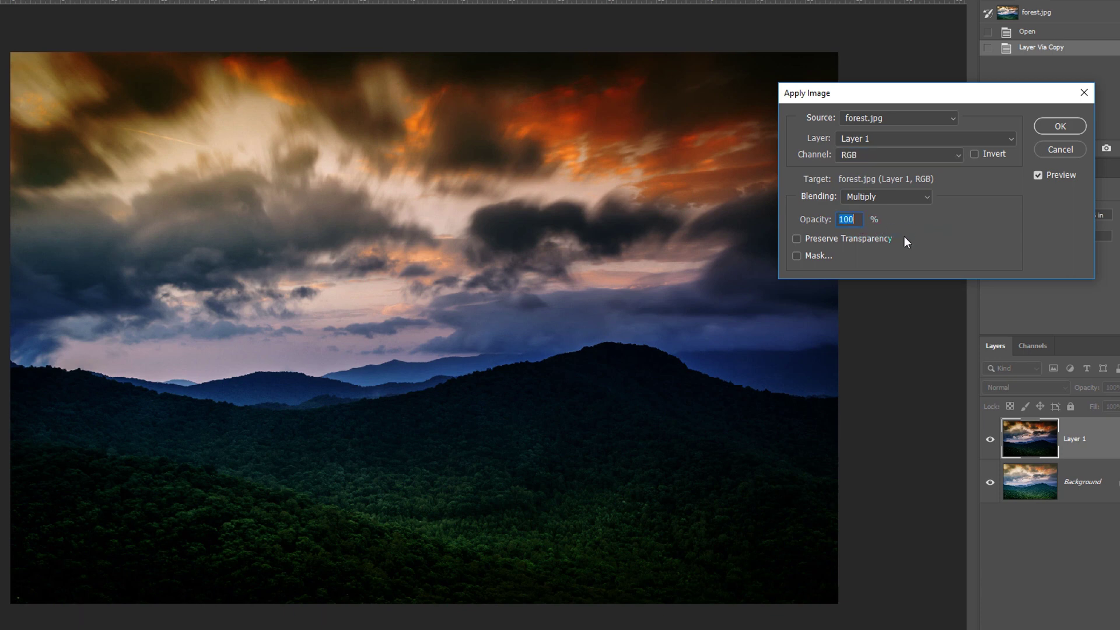
Step: Turn on Mask in Apply Image using the Red channel
{"action": "left_click", "coordinate": [796, 257]}
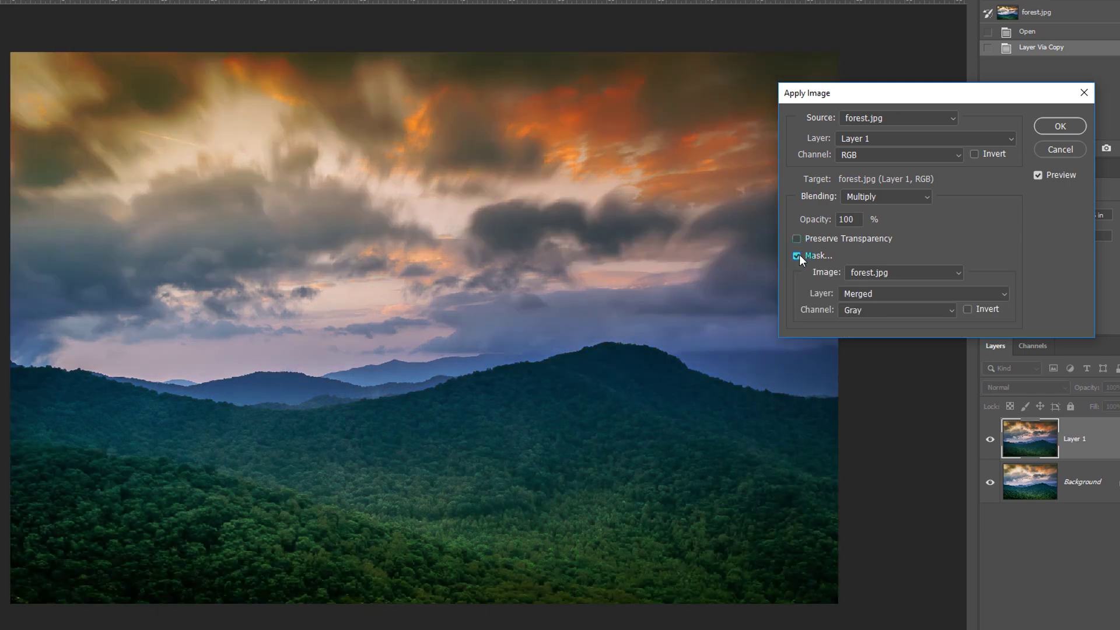
{"action": "left_click", "coordinate": [869, 310]}
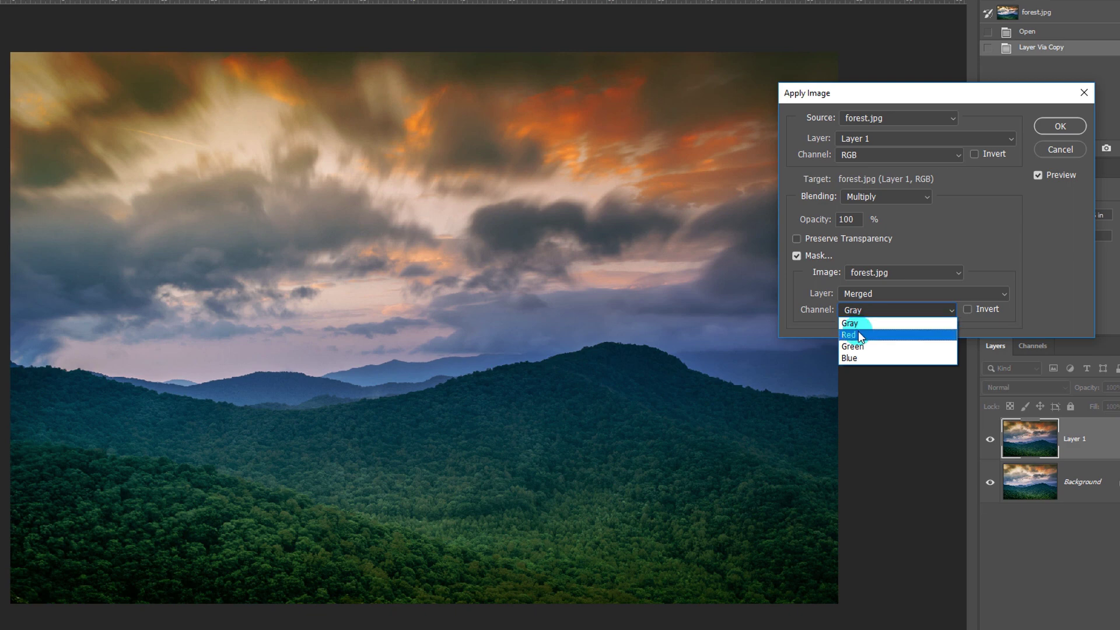
{"action": "left_click", "coordinate": [859, 334]}
{"action": "mouse_move", "coordinate": [620, 244]}
{"action": "left_mouse_down"}
{"action": "mouse_move", "coordinate": [613, 170]}
{"action": "mouse_move", "coordinate": [729, 151]}
{"action": "left_mouse_up"}
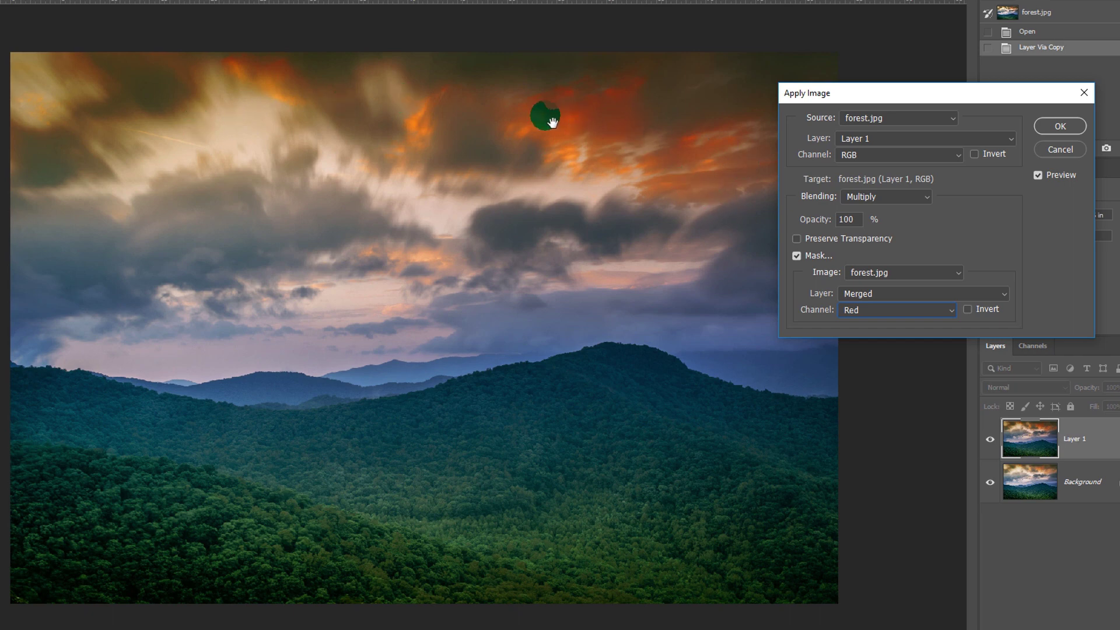
{"action": "left_click_drag", "start_coordinate": [729, 152], "coordinate": [726, 201]}
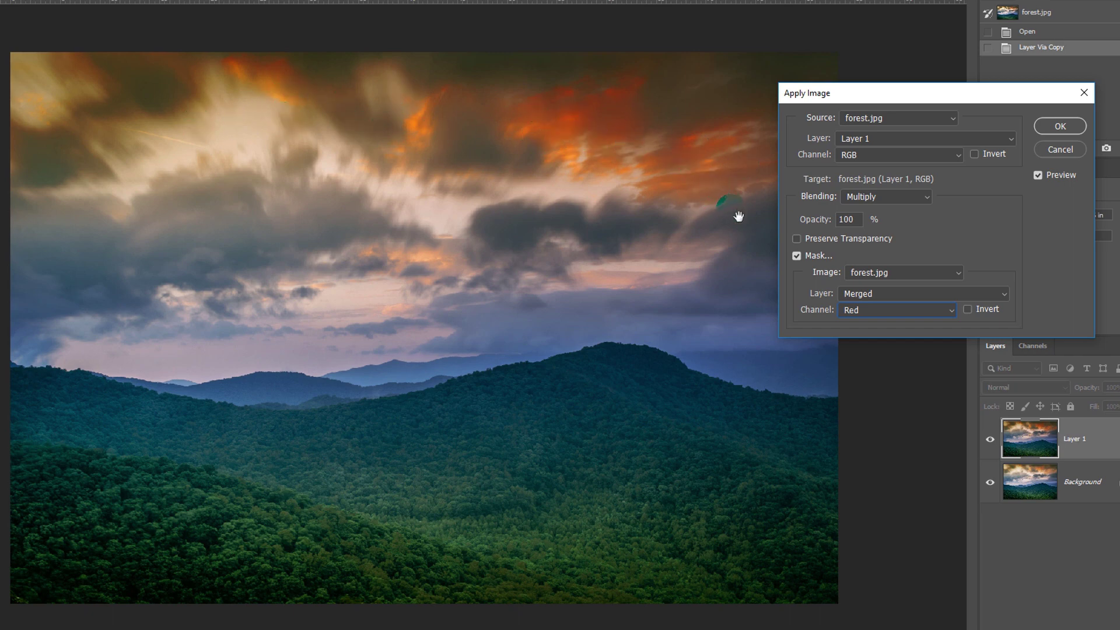
Step: Compare Gray, Green, Blue and Red as the mask channel
{"action": "left_click", "coordinate": [861, 308]}
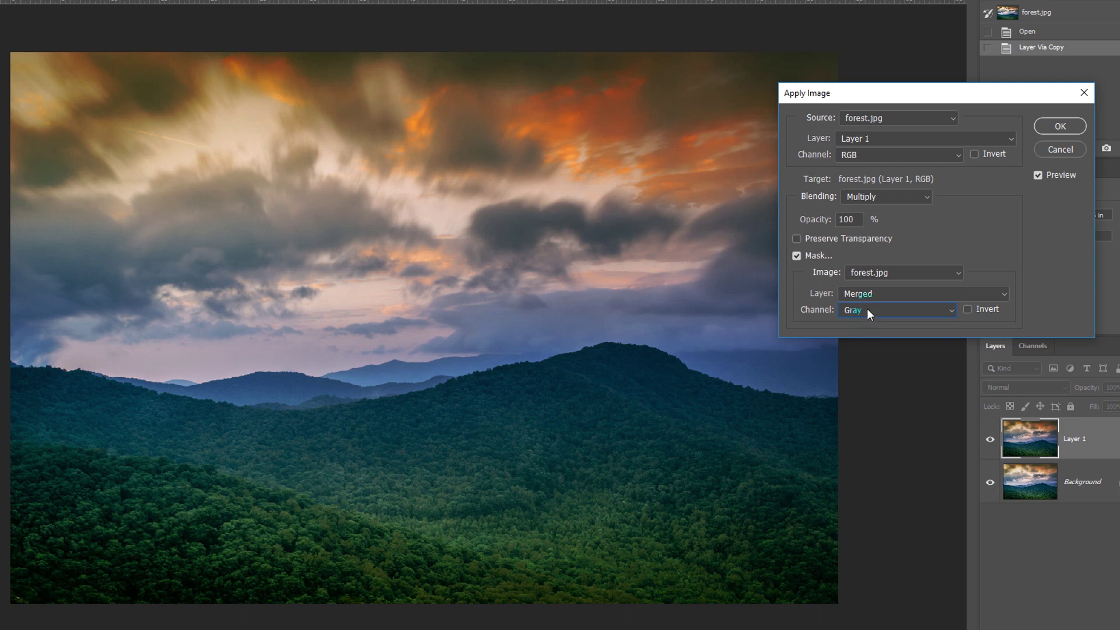
{"action": "left_click", "coordinate": [868, 310]}
{"action": "left_click", "coordinate": [865, 349]}
{"action": "left_click", "coordinate": [862, 312]}
{"action": "left_click", "coordinate": [867, 357]}
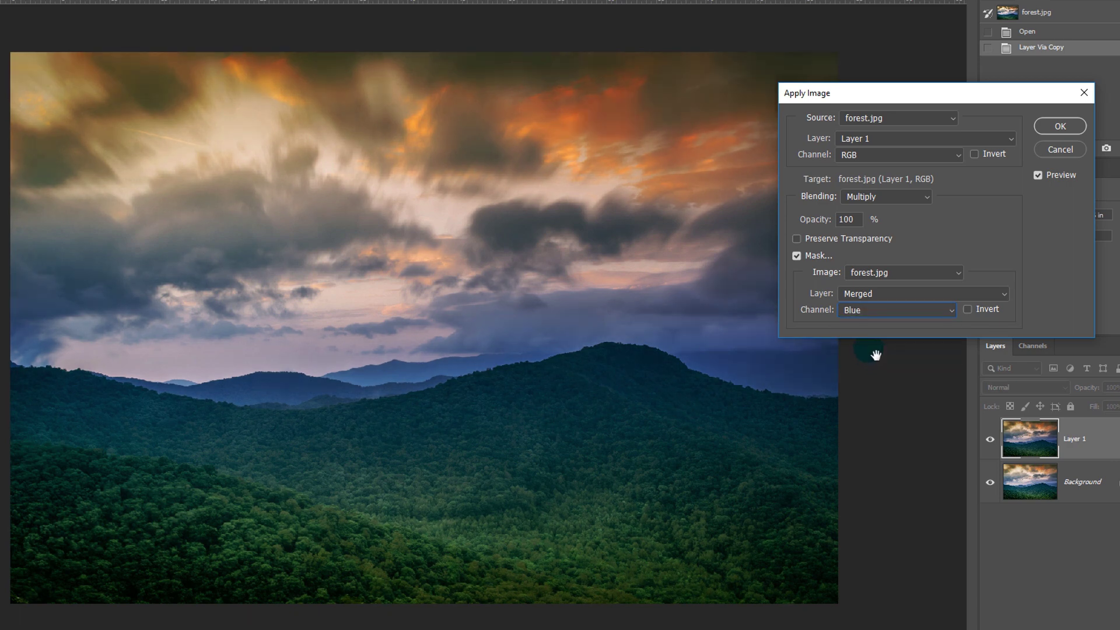
{"action": "left_click", "coordinate": [867, 310]}
{"action": "left_click", "coordinate": [862, 336]}
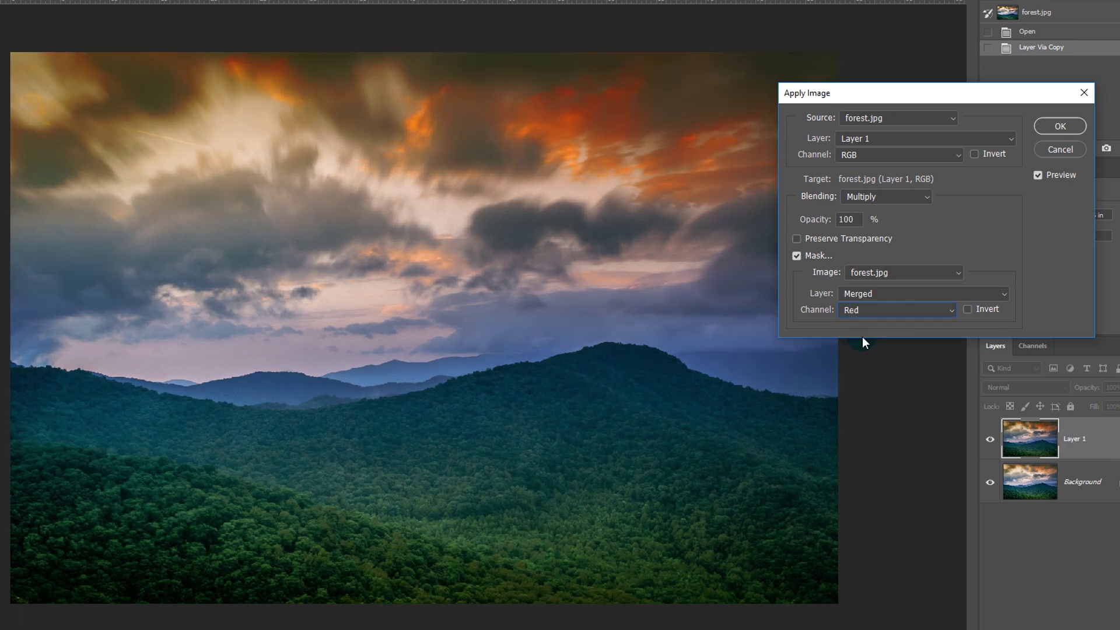
{"action": "left_click", "coordinate": [862, 316]}
{"action": "left_click", "coordinate": [868, 343]}
{"action": "left_click", "coordinate": [869, 311]}
{"action": "left_click", "coordinate": [870, 321]}
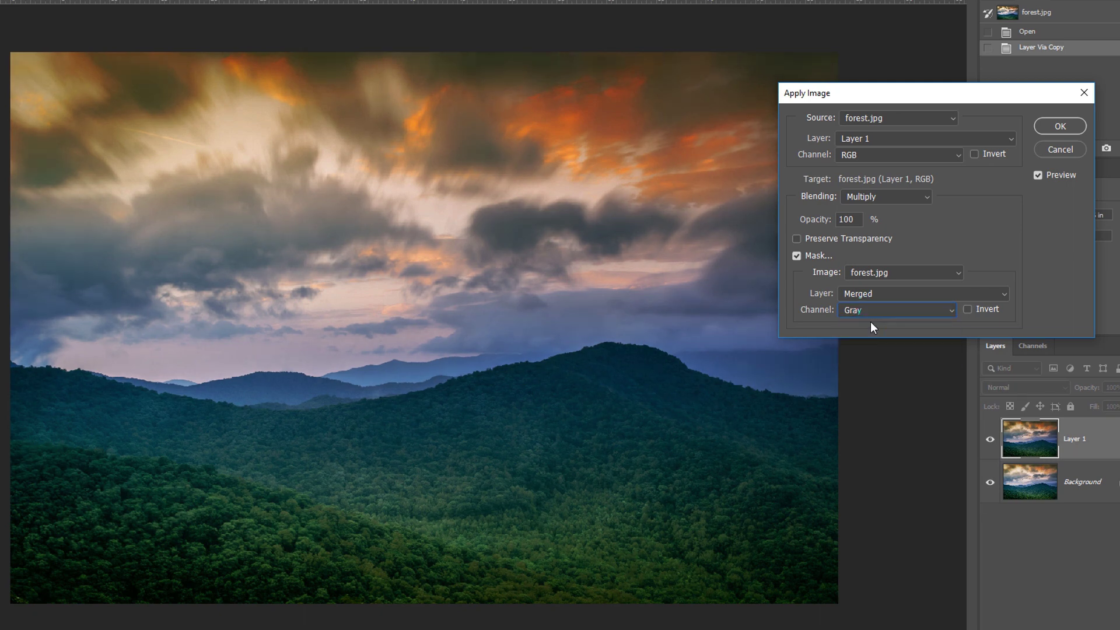
{"action": "left_click", "coordinate": [871, 297]}
{"action": "left_click", "coordinate": [864, 314]}
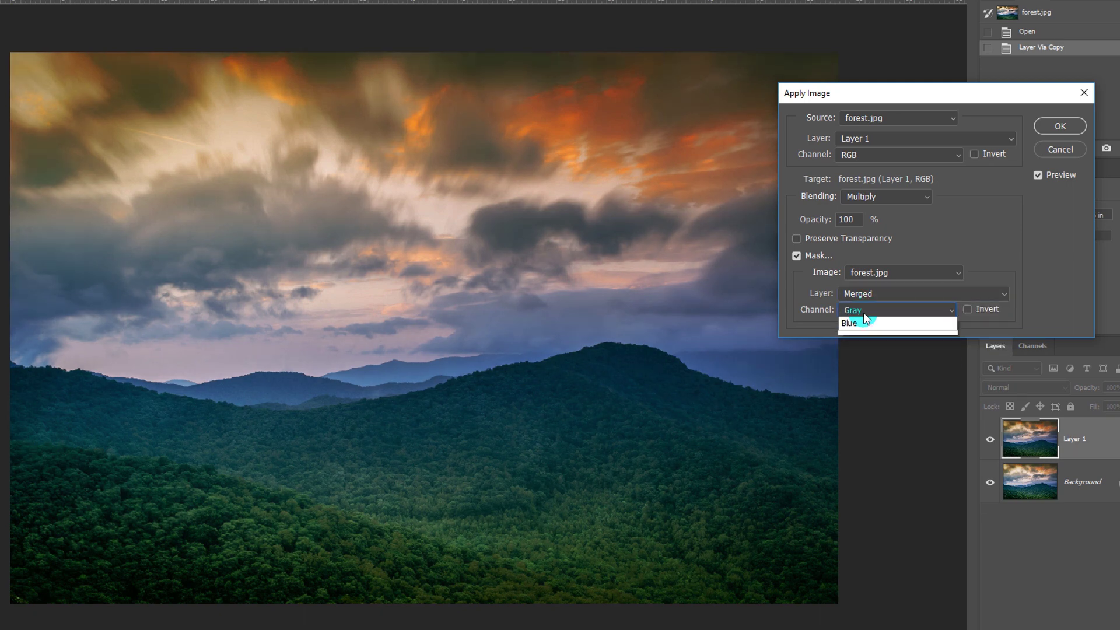
Step: Toggle the mask off and back on, leaving Red as the mask channel
{"action": "left_click", "coordinate": [863, 330]}
{"action": "left_click", "coordinate": [797, 256]}
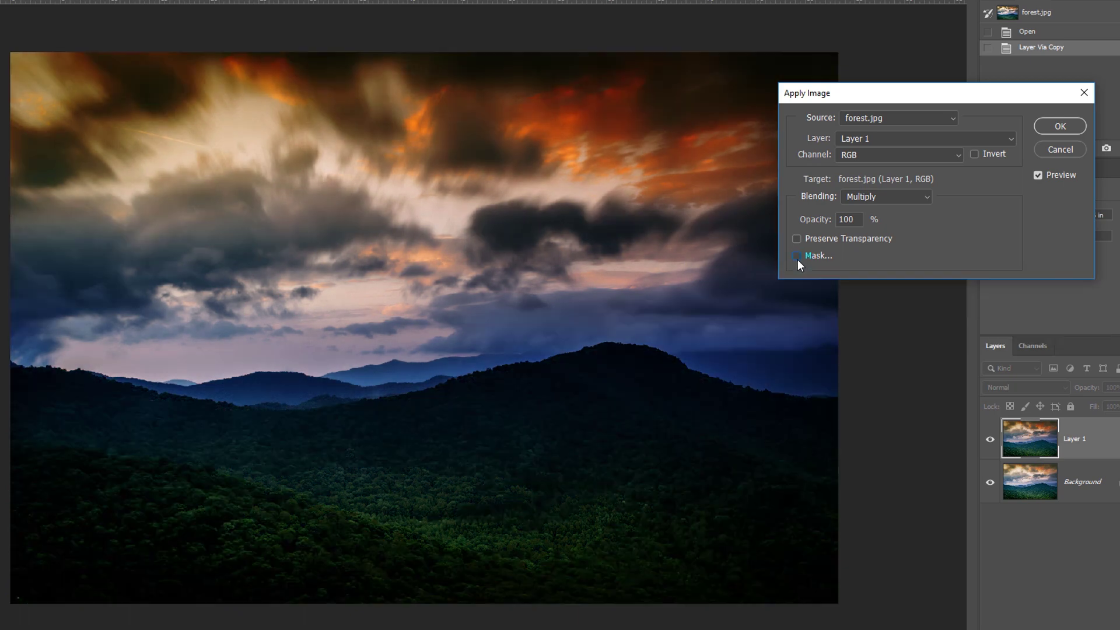
{"action": "left_click", "coordinate": [797, 257]}
{"action": "left_click", "coordinate": [858, 293]}
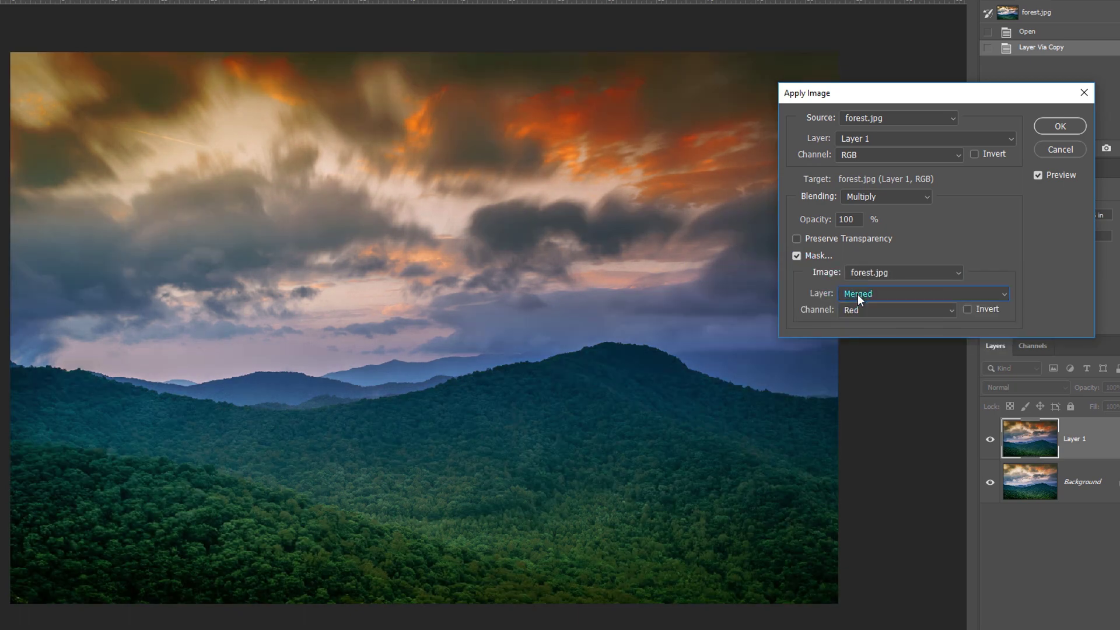
{"action": "left_click", "coordinate": [858, 310]}
{"action": "left_click_drag", "start_coordinate": [387, 91], "coordinate": [436, 130]}
Step: Apply the masked Multiply blend, then toggle Layer 1 repeatedly to compare with Background
{"action": "left_click", "coordinate": [1057, 127]}
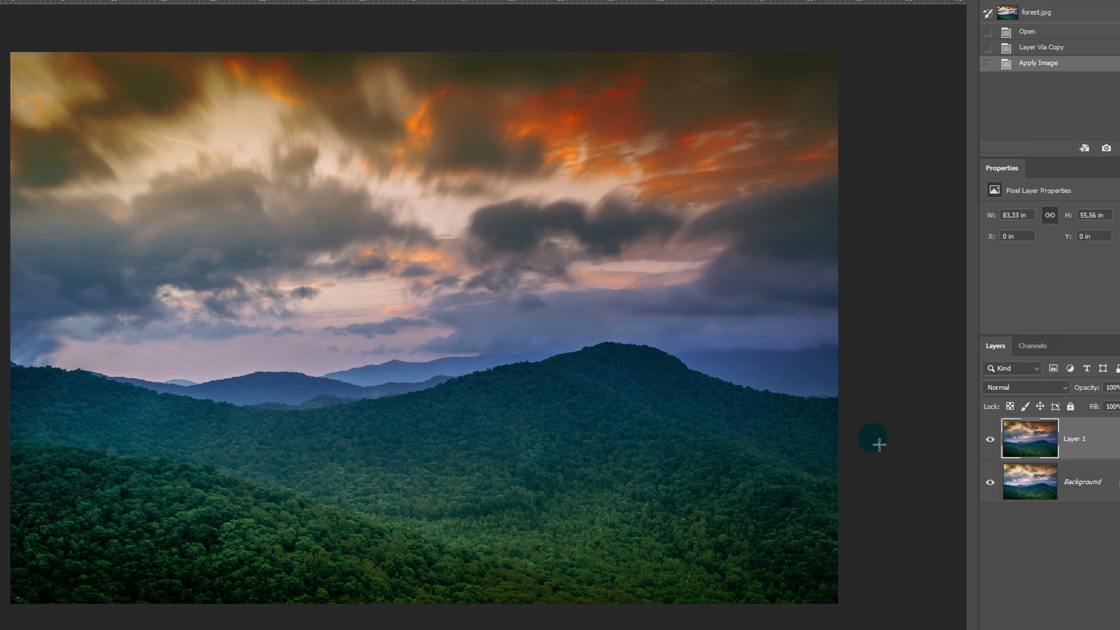
{"action": "left_click", "coordinate": [997, 445]}
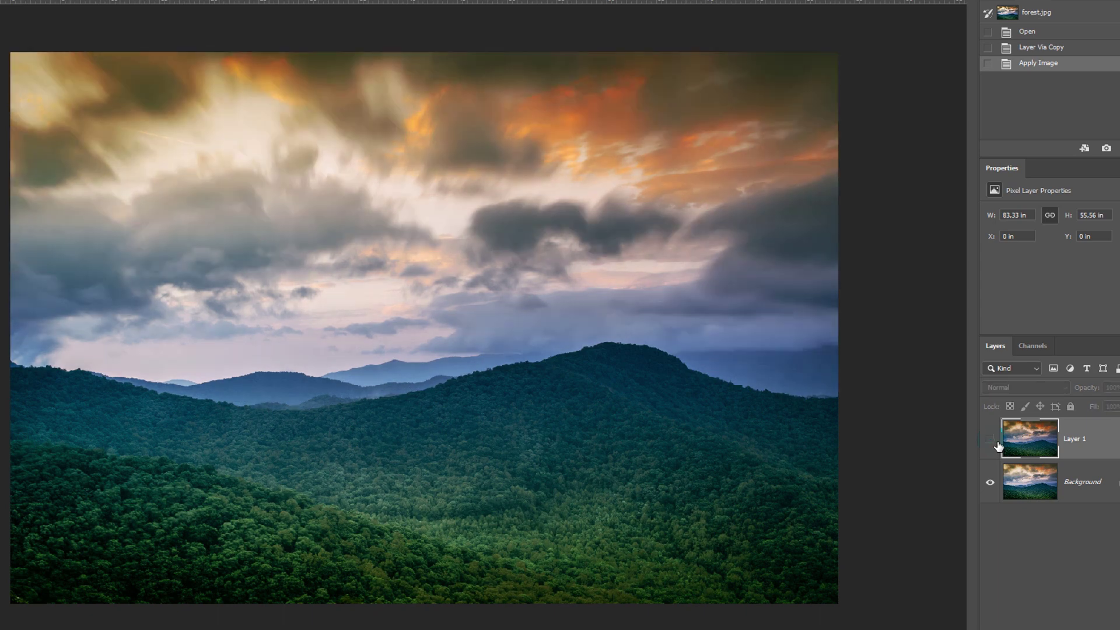
{"action": "left_click", "coordinate": [998, 444]}
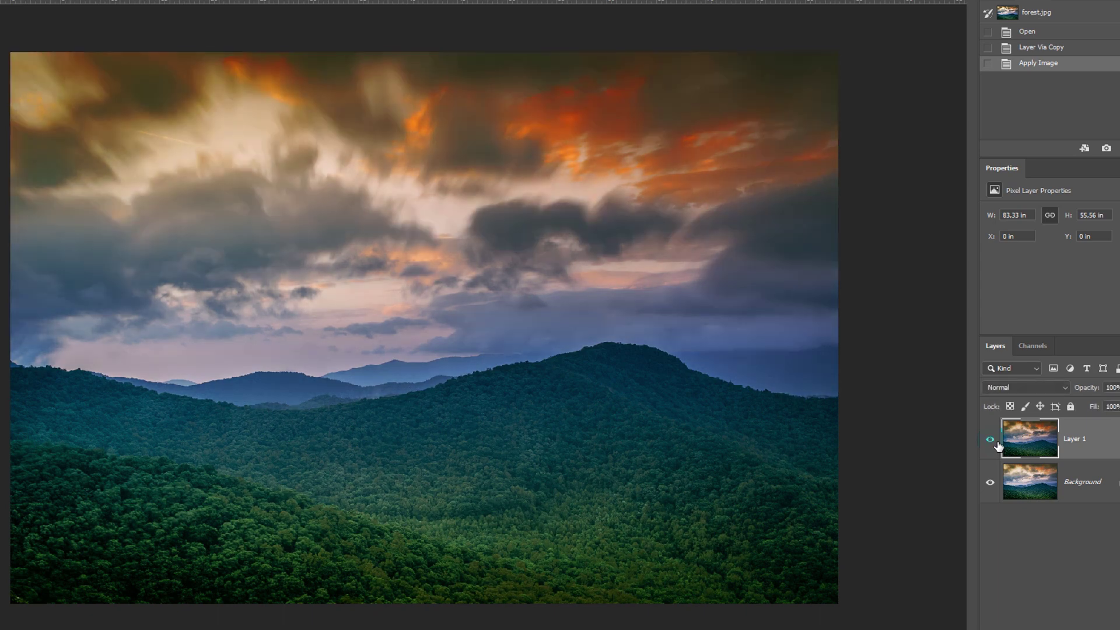
{"action": "left_click", "coordinate": [991, 439]}
{"action": "left_click", "coordinate": [991, 440]}
{"action": "left_click", "coordinate": [991, 440]}
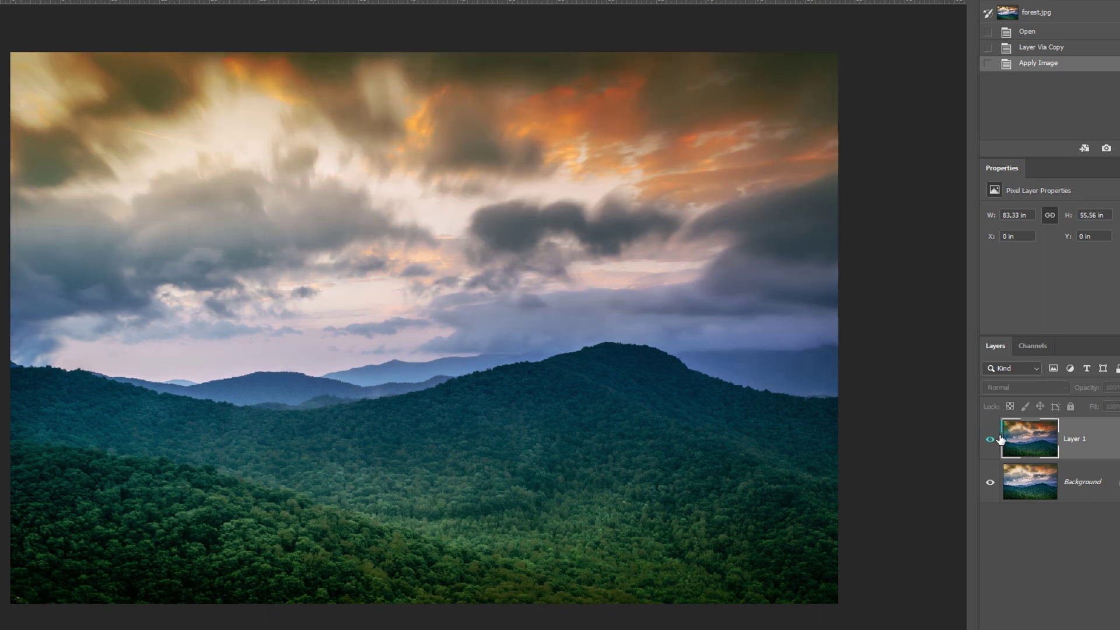
{"action": "left_click", "coordinate": [998, 438]}
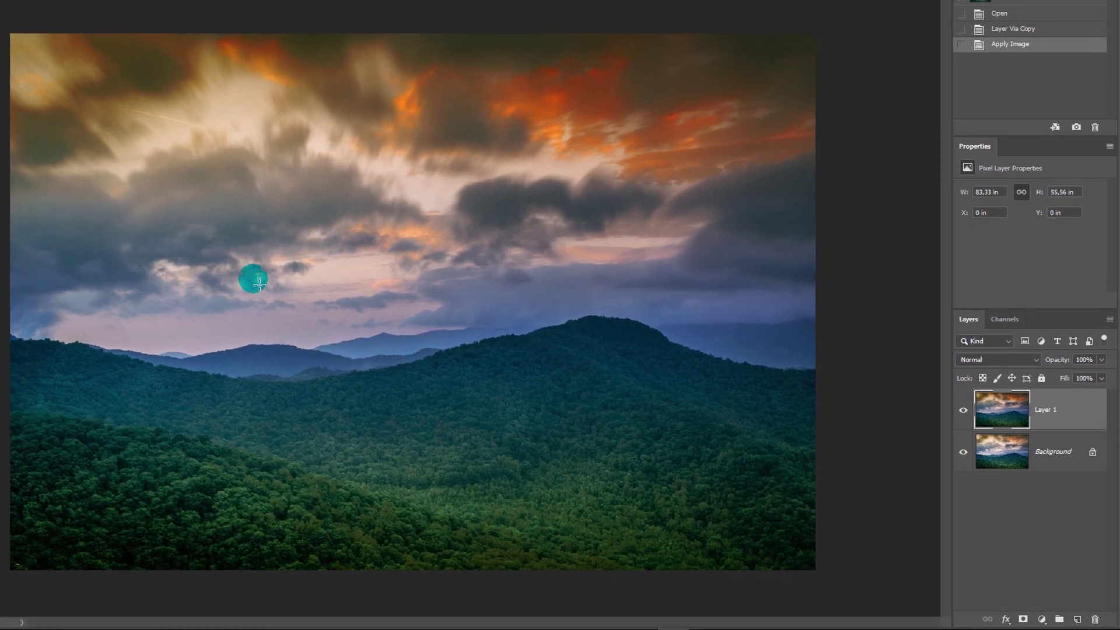
{"action": "left_click", "coordinate": [67, 327]}
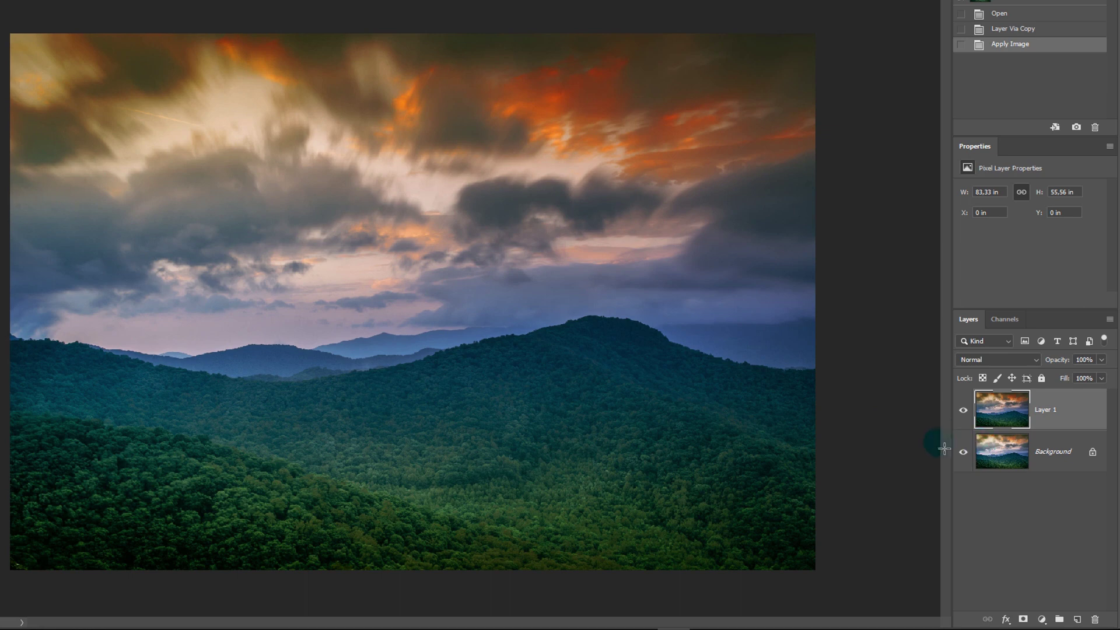
Step: Add a layer mask to Layer 1 and set the Brush Tool to 369 px
{"action": "left_click", "coordinate": [1024, 620]}
{"action": "left_click", "coordinate": [1070, 417]}
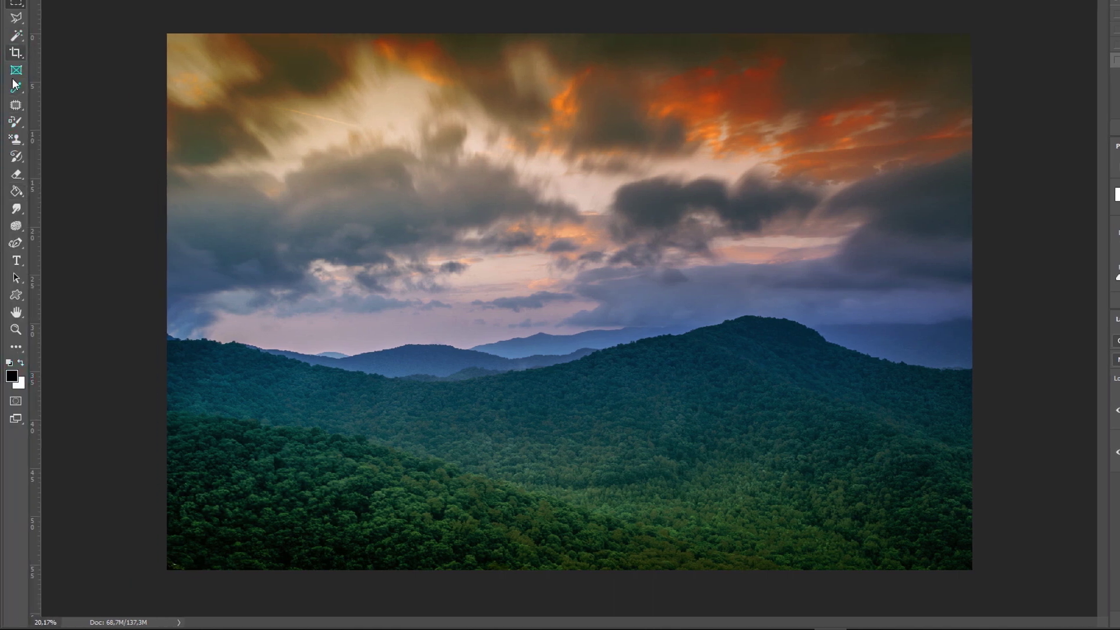
{"action": "right_click", "coordinate": [16, 123]}
{"action": "left_click", "coordinate": [70, 122]}
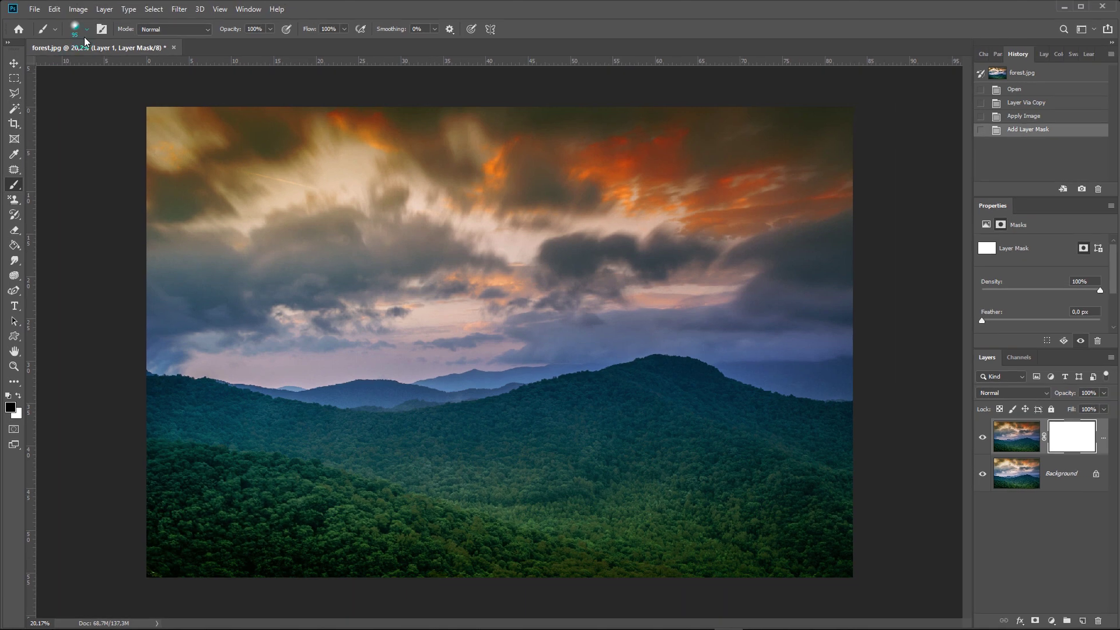
{"action": "left_click", "coordinate": [87, 30]}
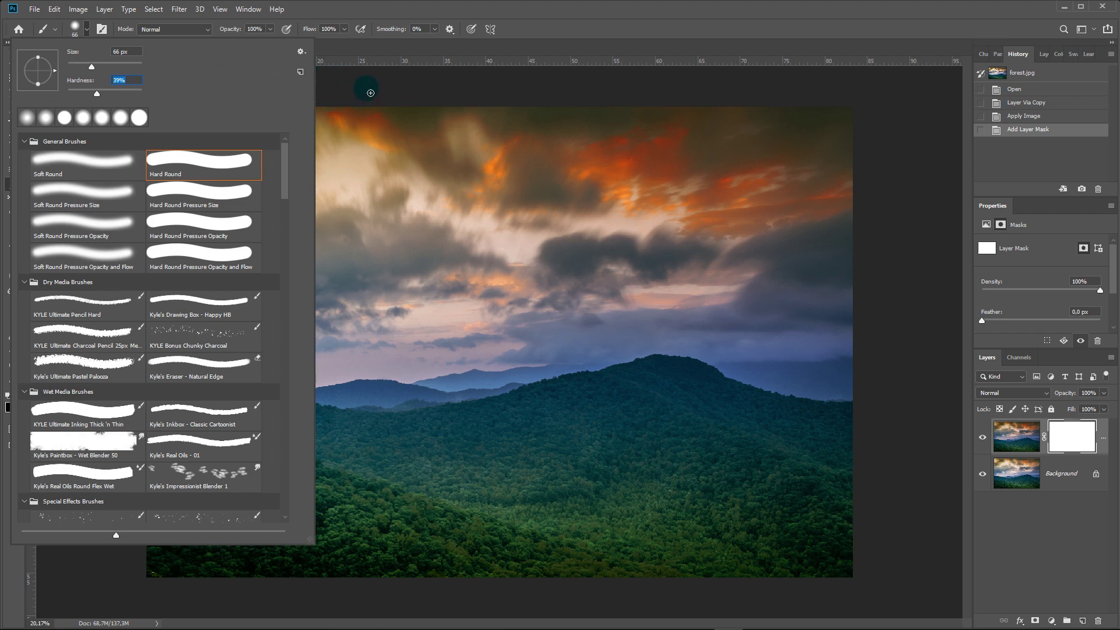
{"action": "left_click_drag", "start_coordinate": [101, 68], "coordinate": [131, 68]}
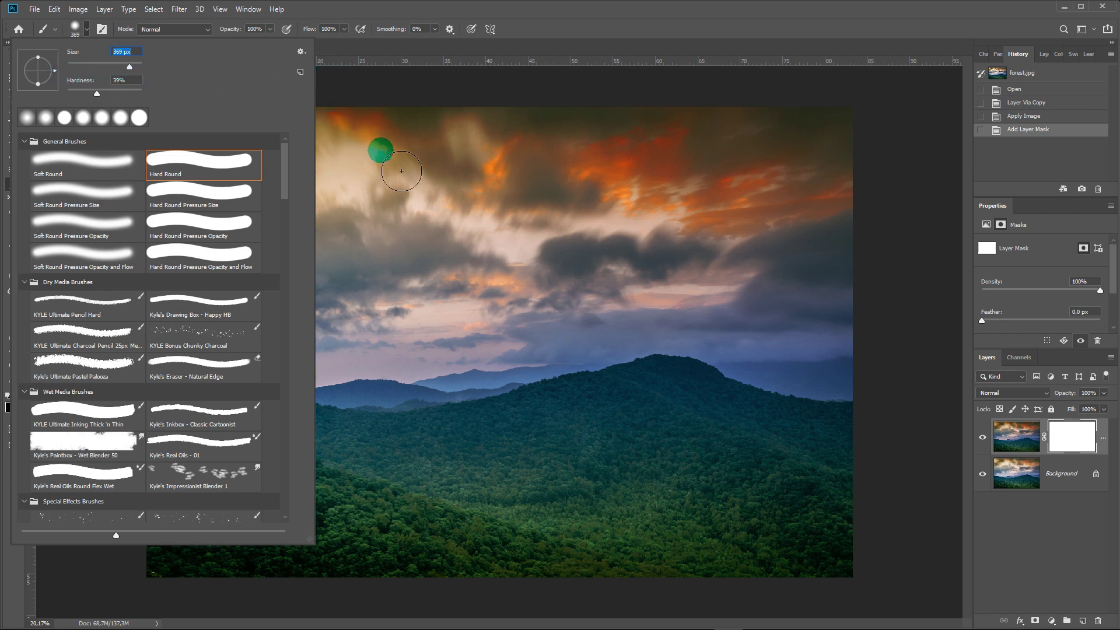
{"action": "left_click", "coordinate": [413, 105]}
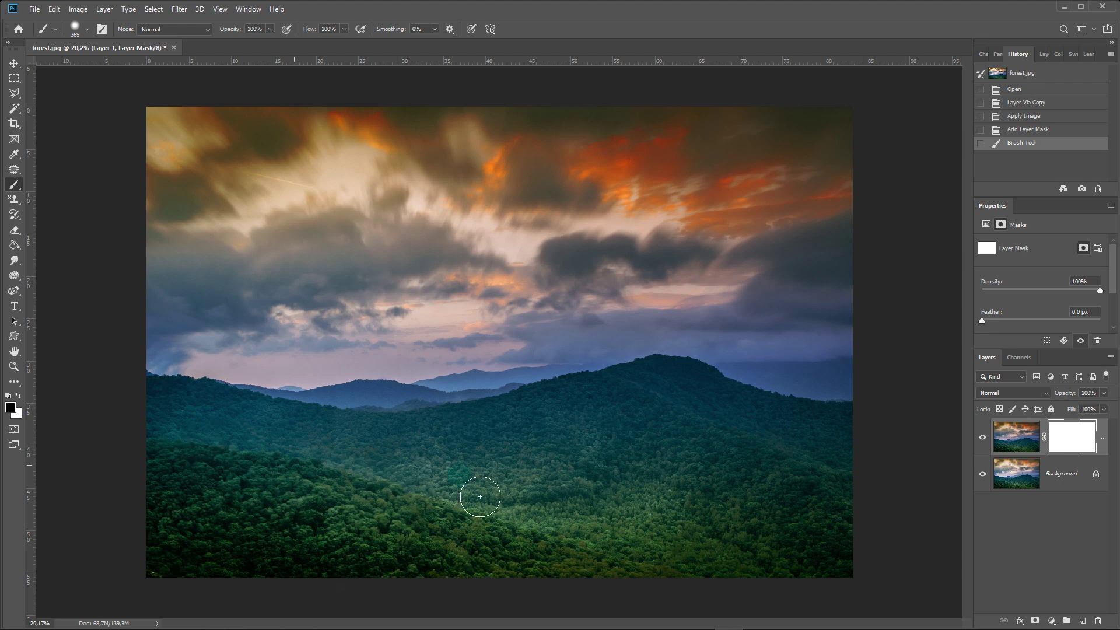
Step: Paint black over the hills and lower landscape on the mask, toggling Layer 1 to compare
{"action": "left_click_drag", "start_coordinate": [200, 448], "coordinate": [768, 561]}
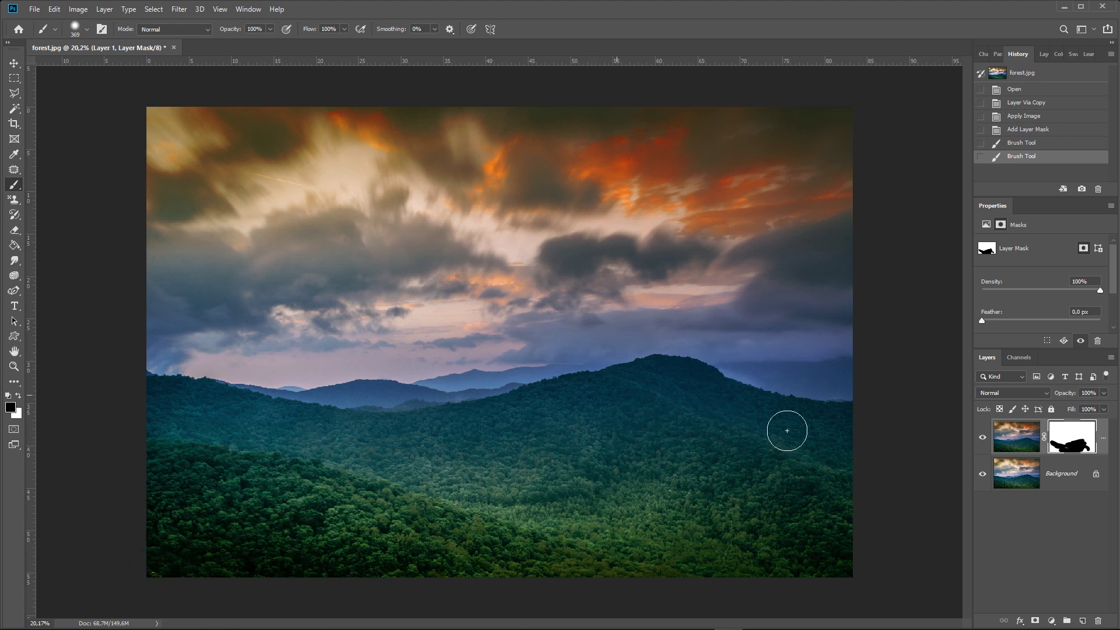
{"action": "left_click_drag", "start_coordinate": [337, 462], "coordinate": [194, 464]}
{"action": "left_click", "coordinate": [984, 437]}
{"action": "left_click", "coordinate": [984, 438]}
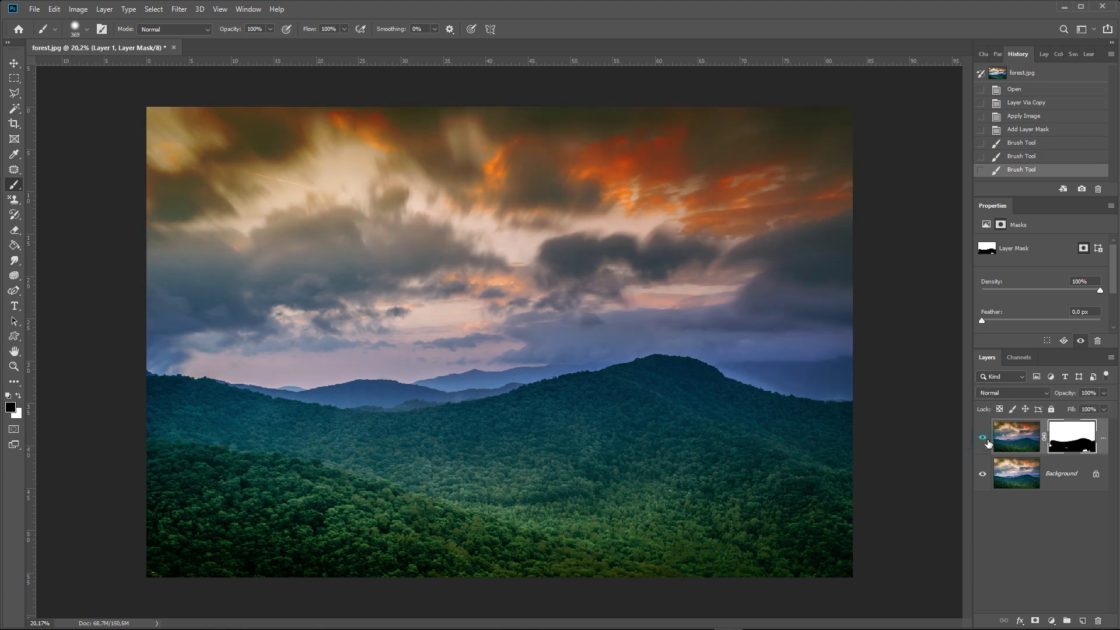
{"action": "left_click", "coordinate": [984, 439]}
{"action": "left_click_drag", "start_coordinate": [178, 566], "coordinate": [856, 462]}
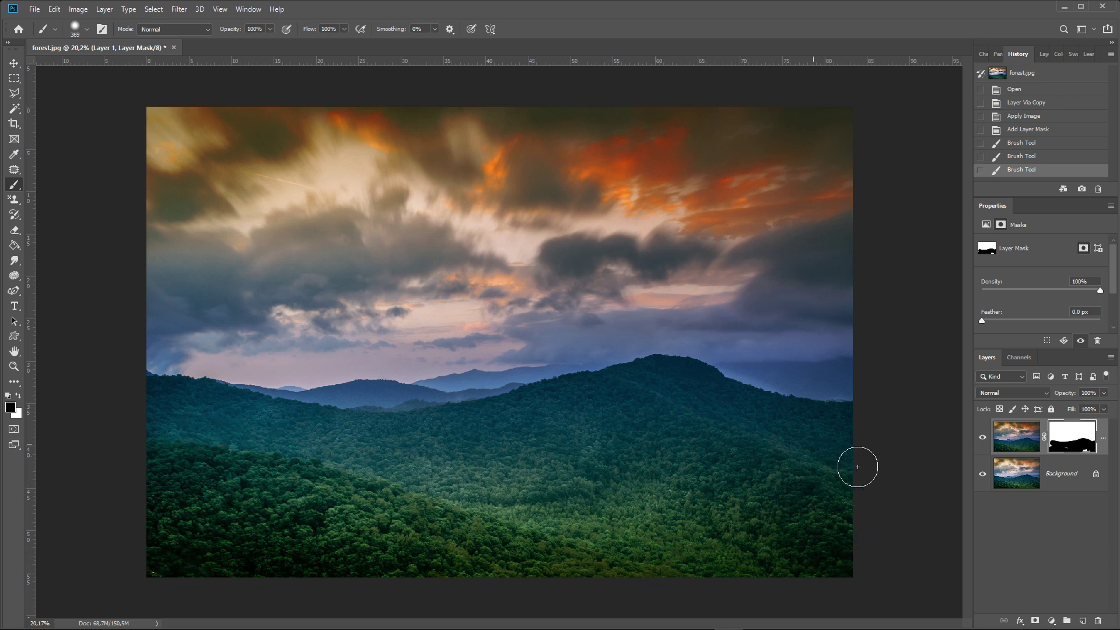
{"action": "left_click", "coordinate": [983, 438]}
{"action": "left_click", "coordinate": [983, 437]}
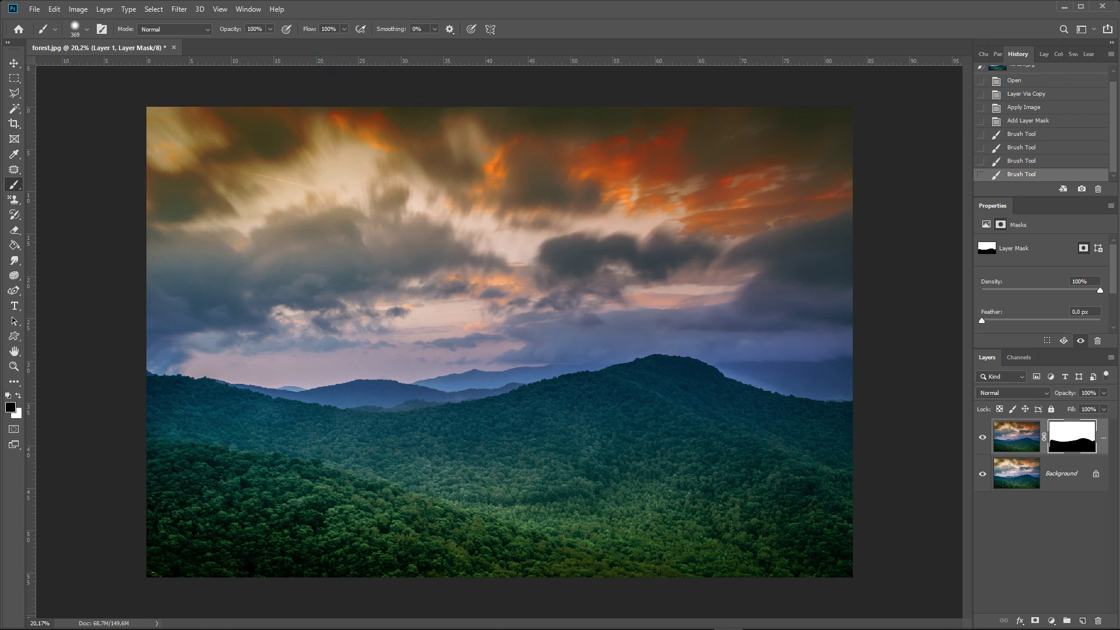
Step: Open child-2147233.jpg as a document via File > Open
{"action": "left_click", "coordinate": [34, 9]}
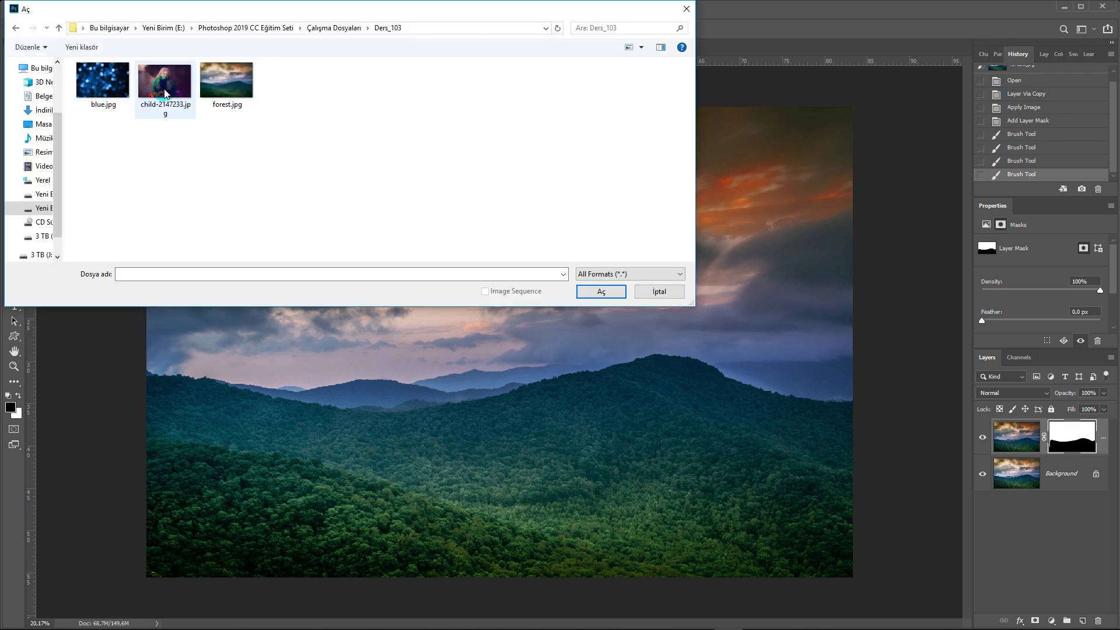
{"action": "left_click", "coordinate": [164, 93]}
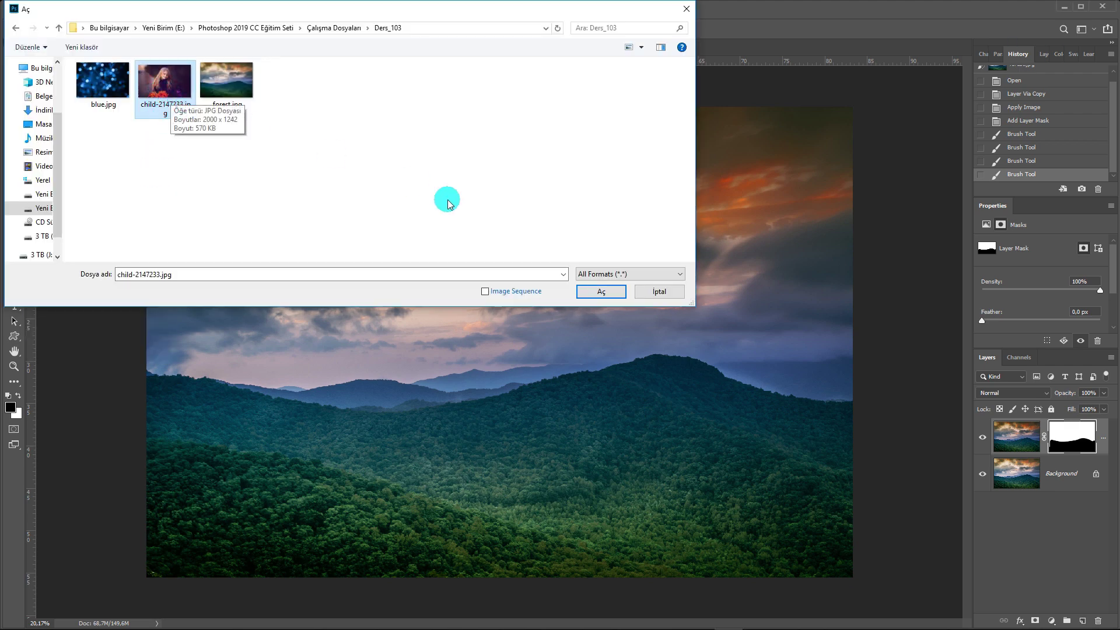
{"action": "left_click", "coordinate": [598, 292]}
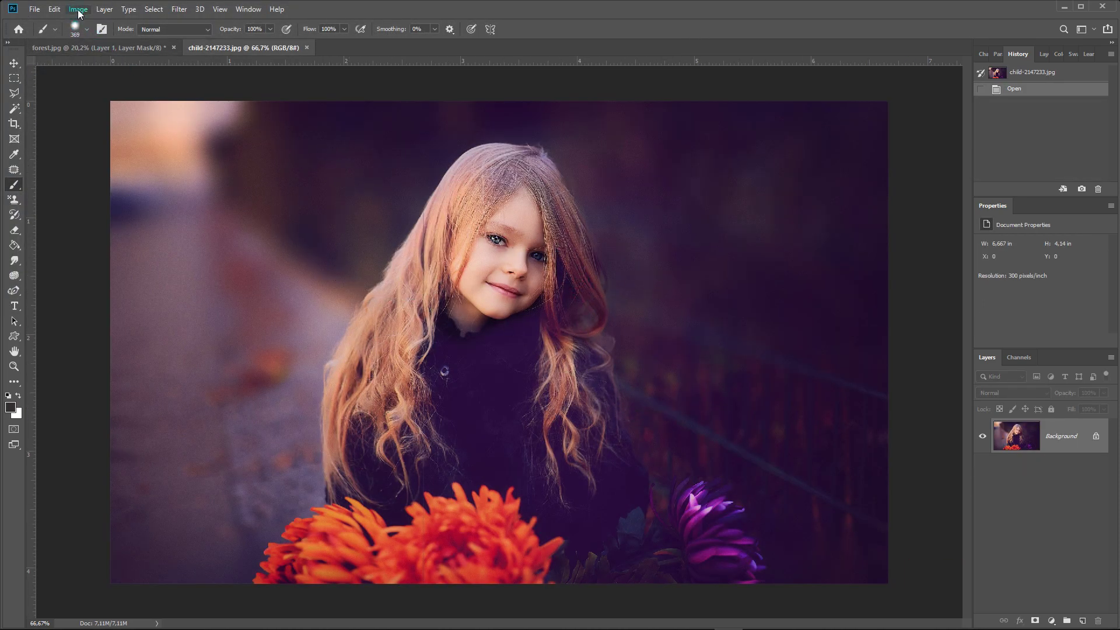
Step: Open the blue.jpg bokeh image as a separate document
{"action": "left_click", "coordinate": [31, 11]}
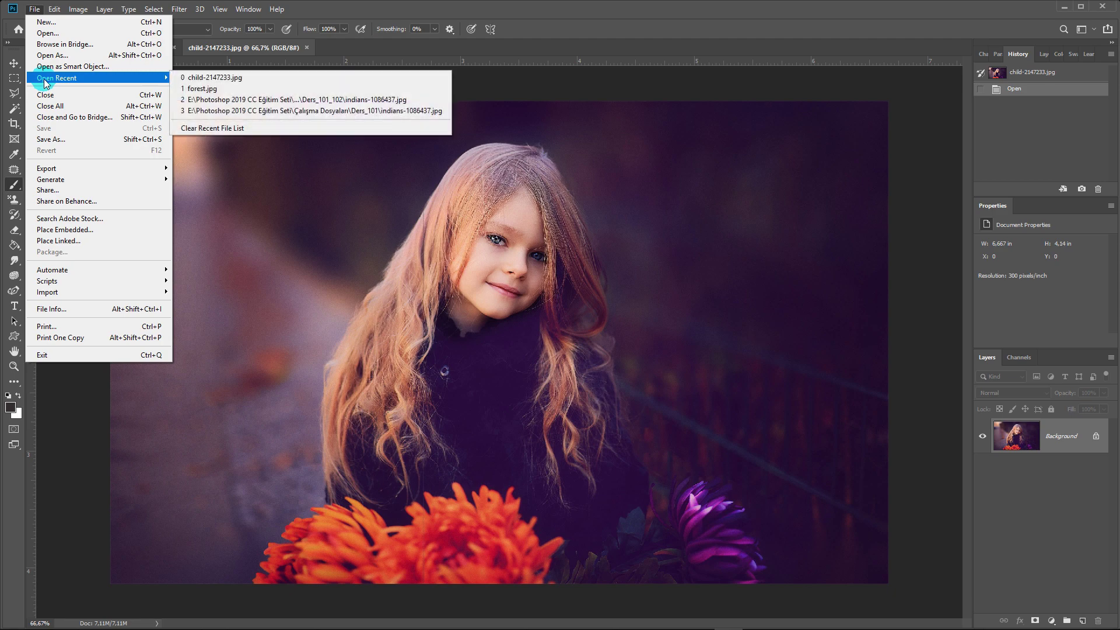
{"action": "left_click", "coordinate": [48, 34]}
{"action": "left_click", "coordinate": [103, 81]}
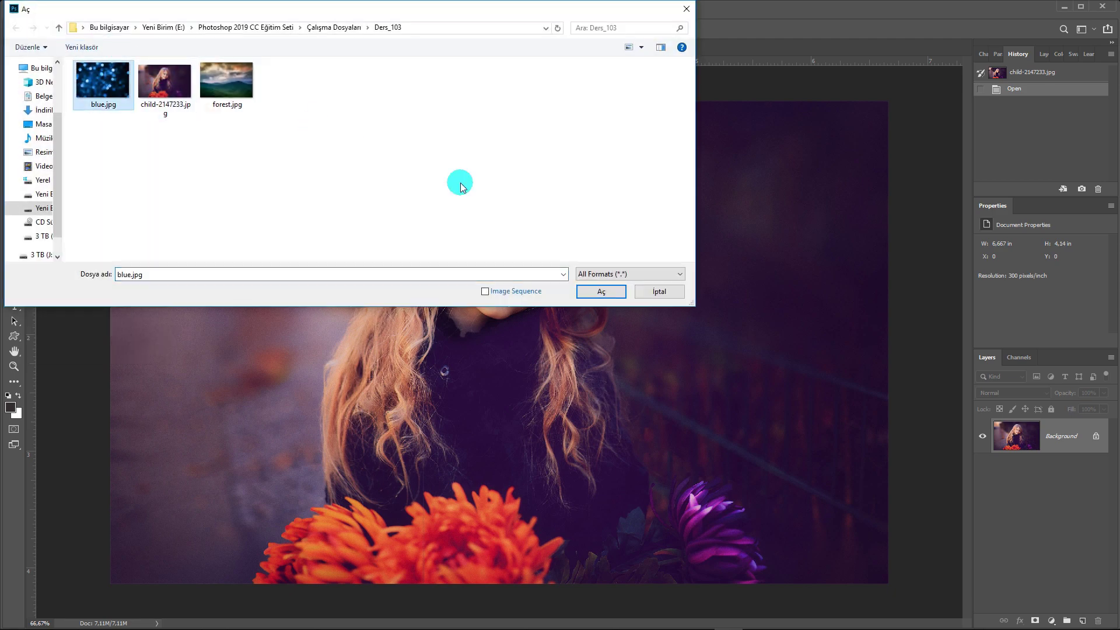
{"action": "left_click", "coordinate": [581, 288]}
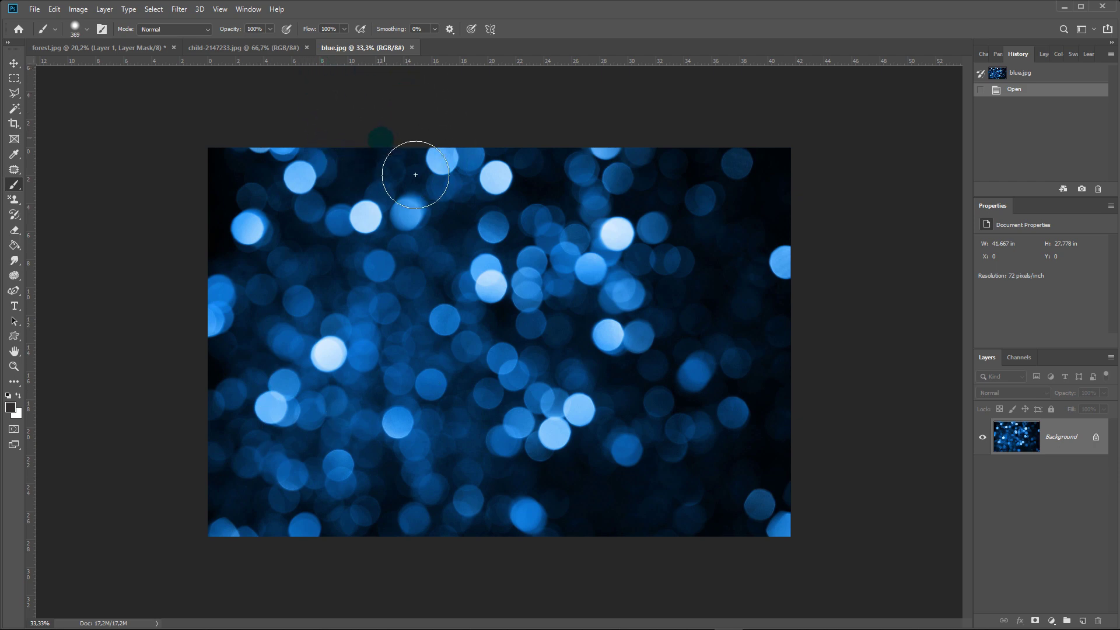
Step: Drag the bokeh image into the child portrait as a new layer with the Move tool
{"action": "left_click", "coordinate": [14, 63]}
{"action": "key", "text": "v"}
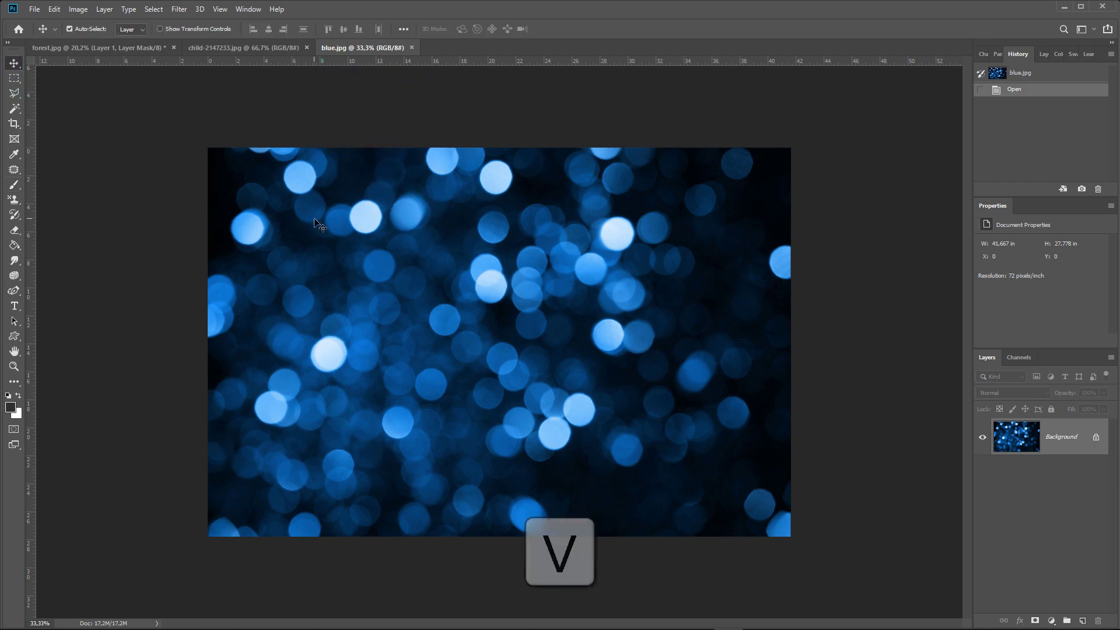
{"action": "mouse_move", "coordinate": [336, 232]}
{"action": "left_mouse_down"}
{"action": "mouse_move", "coordinate": [250, 50]}
{"action": "mouse_move", "coordinate": [272, 98]}
{"action": "left_mouse_up"}
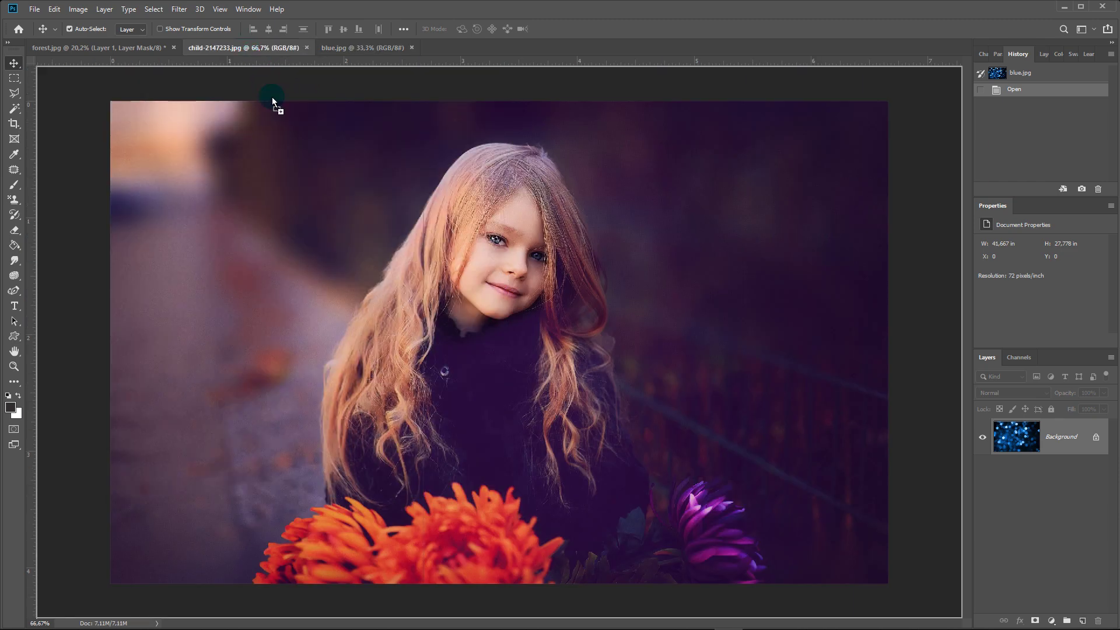
{"action": "left_click_drag", "start_coordinate": [328, 199], "coordinate": [346, 229]}
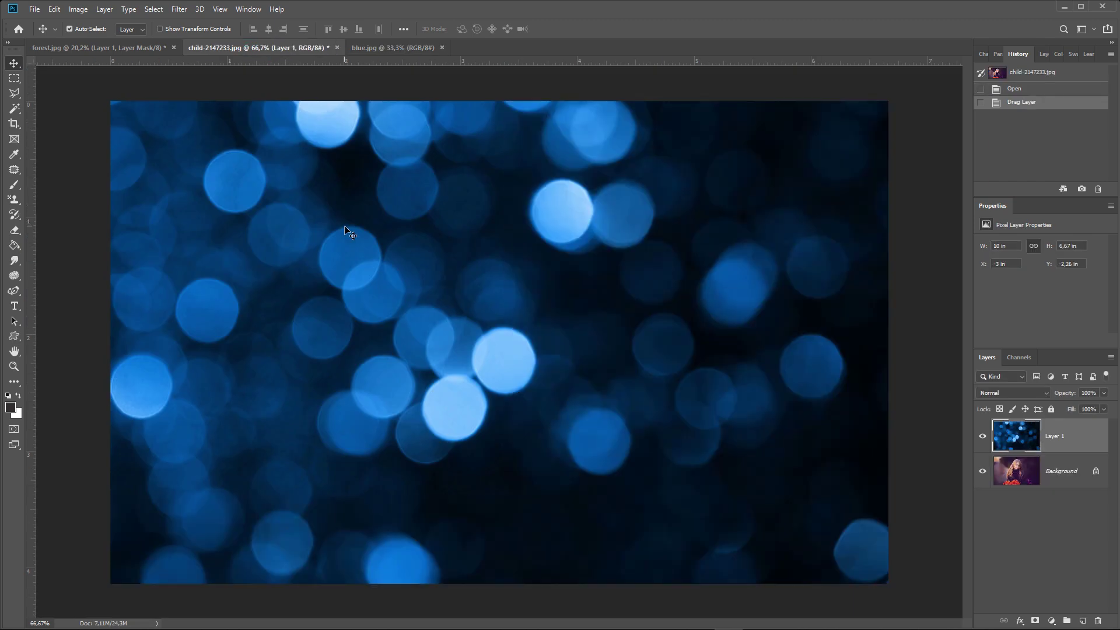
Step: Scale the bokeh layer to about 68% with Ctrl+T and centre it on the photo
{"action": "key", "text": "ctrl+minus"}
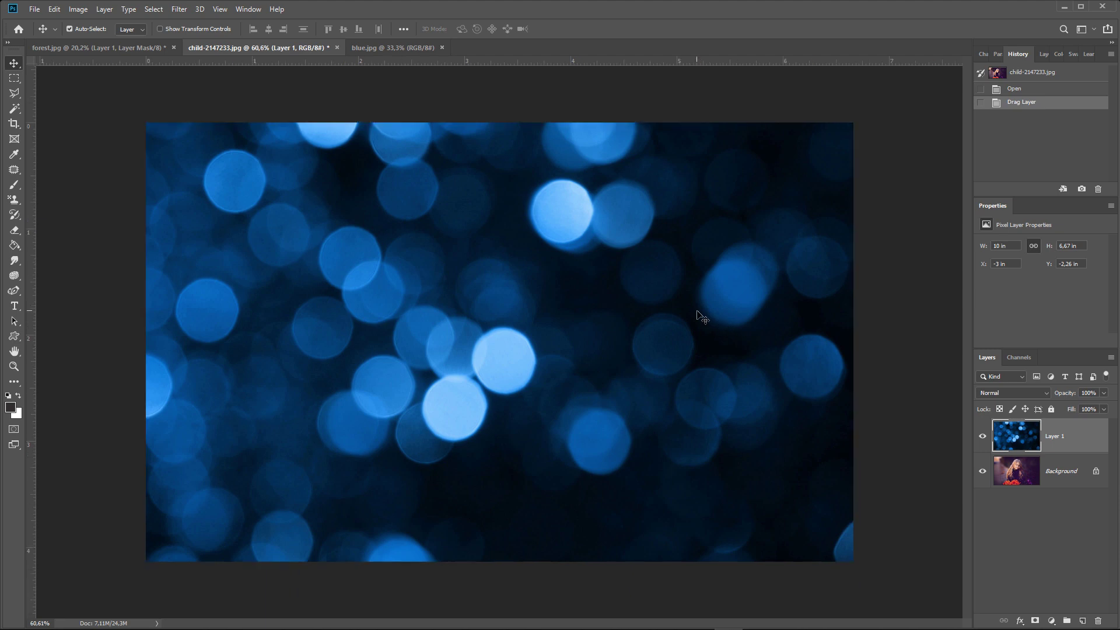
{"action": "key", "text": "ctrl+t"}
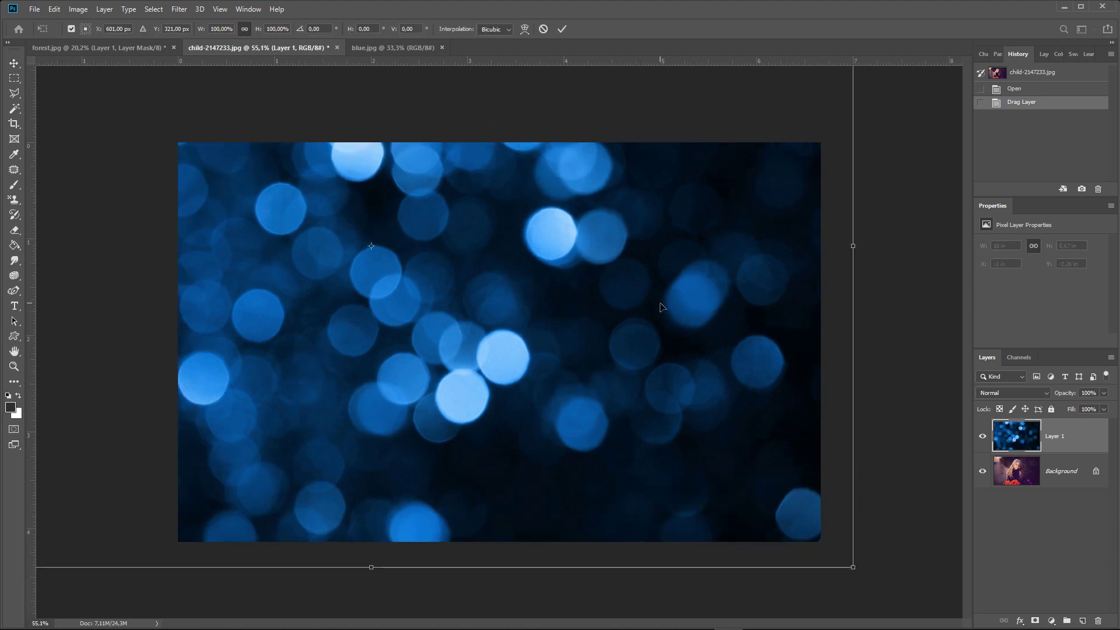
{"action": "key", "text": "ctrl+minus"}
{"action": "key", "text": "ctrl+minus"}
{"action": "key", "text": "ctrl+minus"}
{"action": "key", "text": "ctrl+minus"}
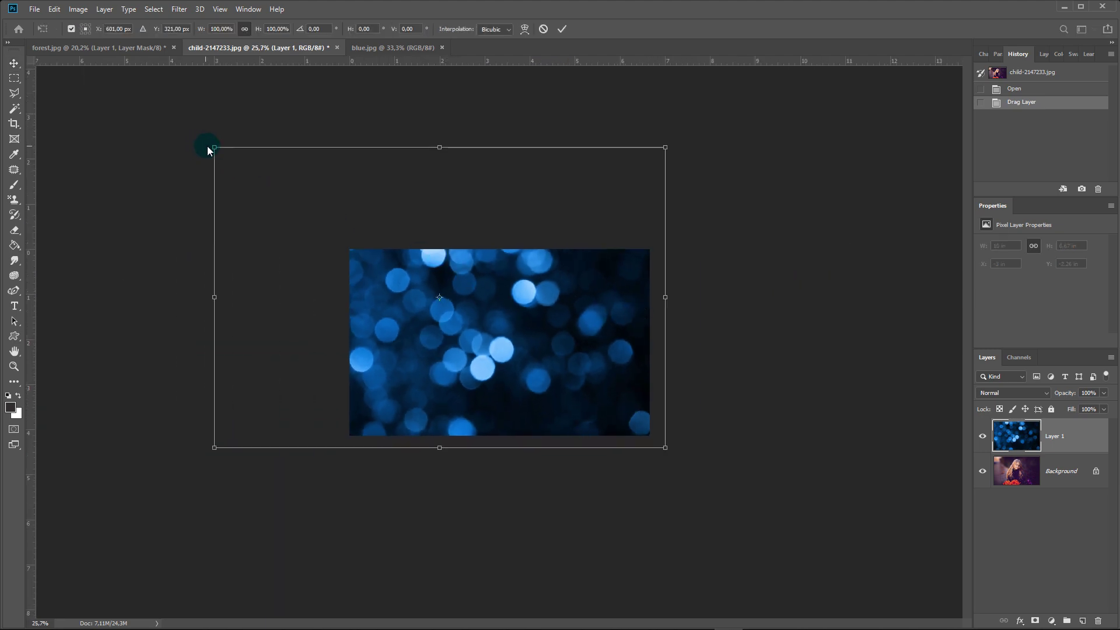
{"action": "left_click_drag", "start_coordinate": [224, 154], "coordinate": [321, 274]}
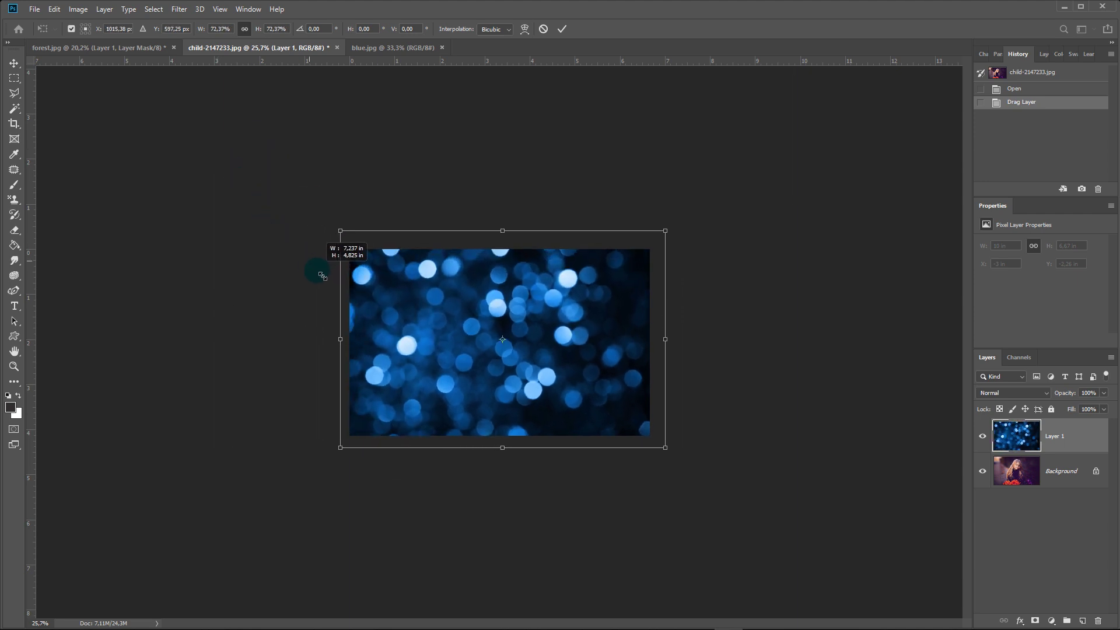
{"action": "key", "text": "ctrl+plus"}
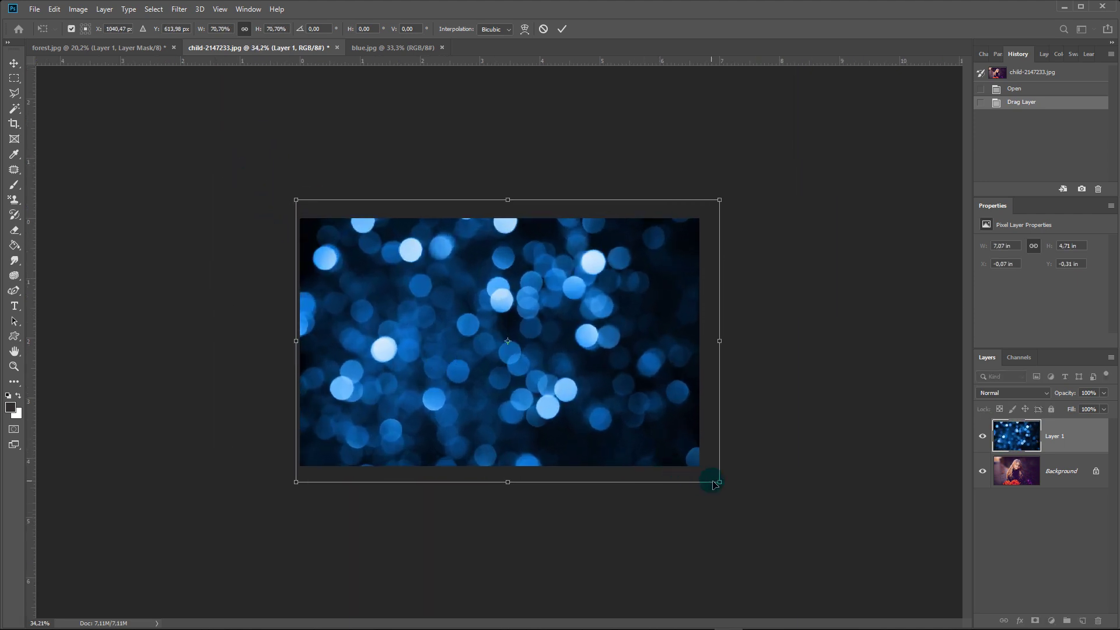
{"action": "left_click_drag", "start_coordinate": [719, 485], "coordinate": [703, 472]}
{"action": "left_click_drag", "start_coordinate": [657, 369], "coordinate": [657, 375]}
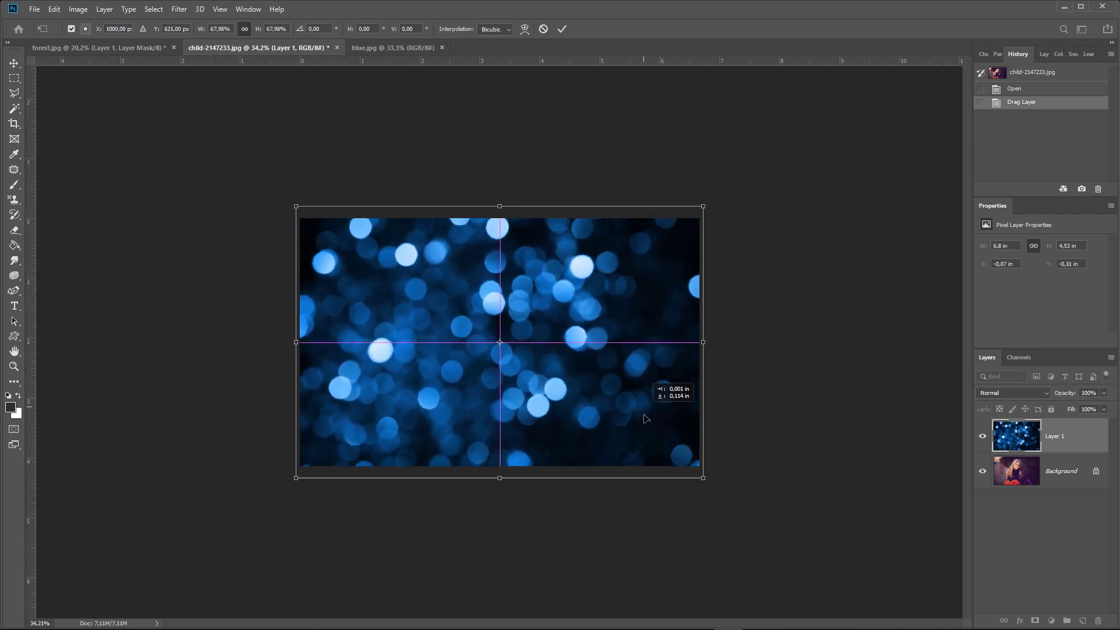
{"action": "left_click", "coordinate": [562, 28]}
{"action": "key", "text": "ctrl+plus"}
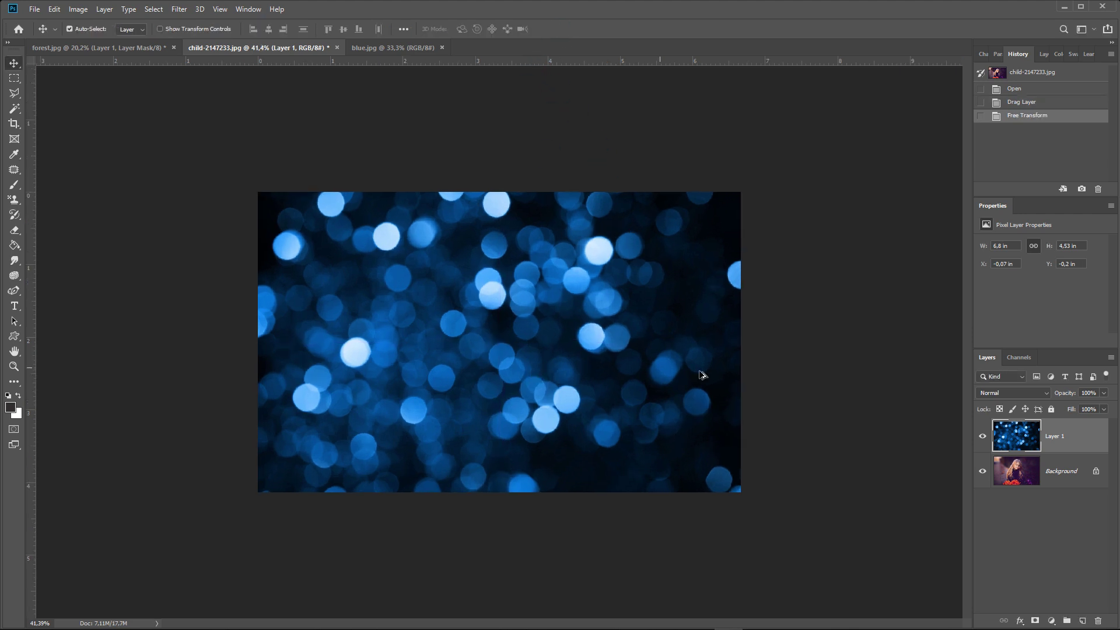
Step: Toggle the bokeh layer's visibility to compare it with the portrait, leaving it visible
{"action": "left_click", "coordinate": [983, 438]}
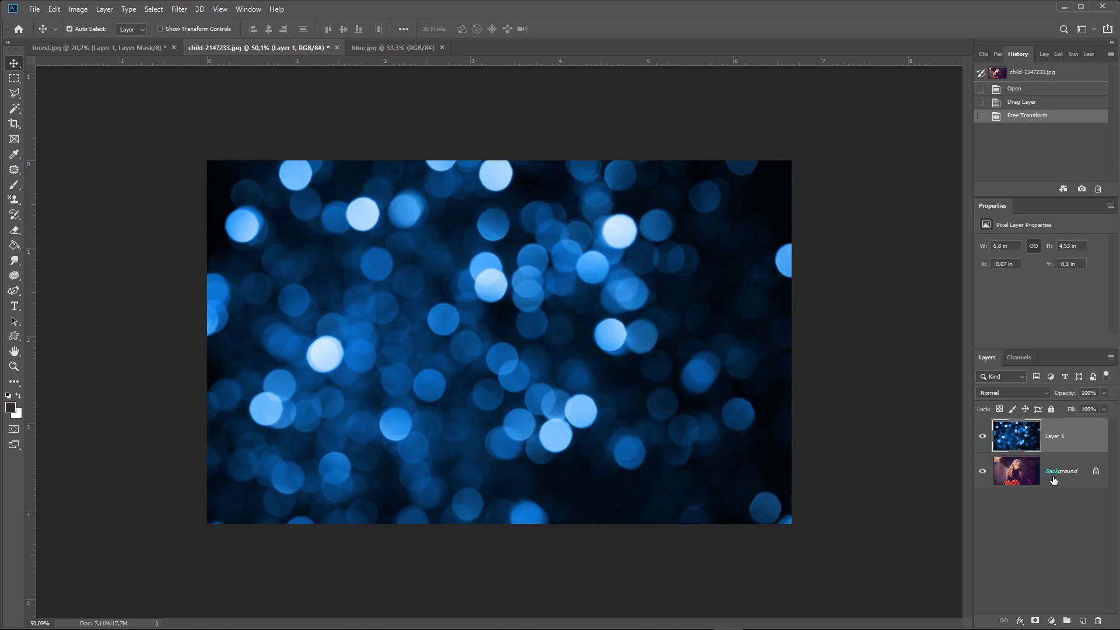
{"action": "left_click", "coordinate": [1050, 479]}
{"action": "left_click", "coordinate": [983, 438]}
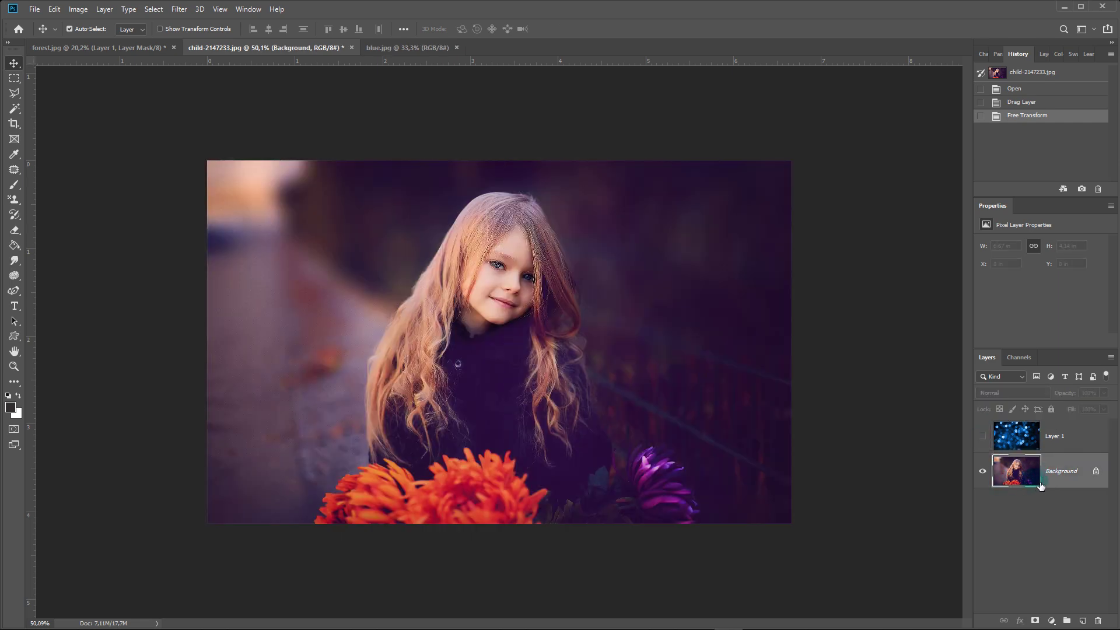
{"action": "left_click", "coordinate": [1017, 438]}
{"action": "left_click", "coordinate": [983, 437]}
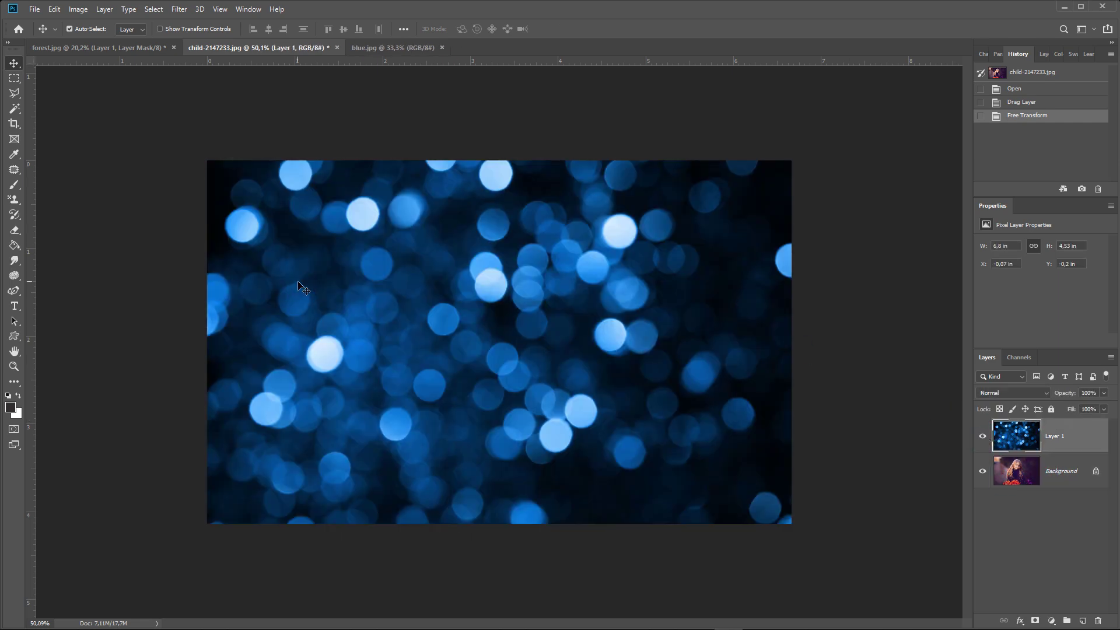
{"action": "left_click", "coordinate": [78, 9]}
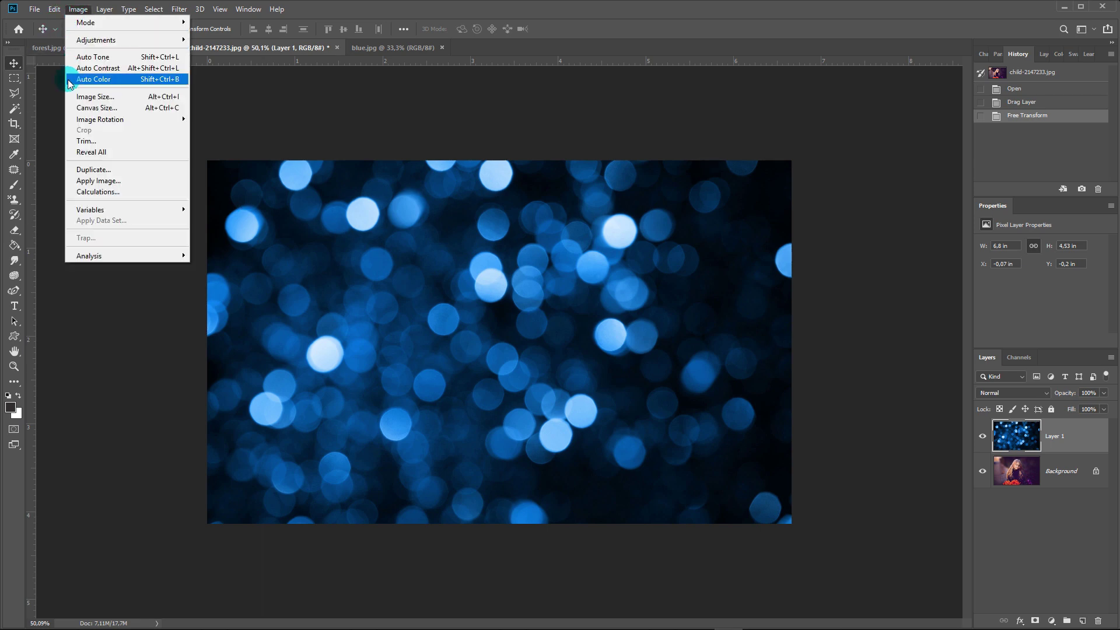
{"action": "left_click", "coordinate": [102, 180]}
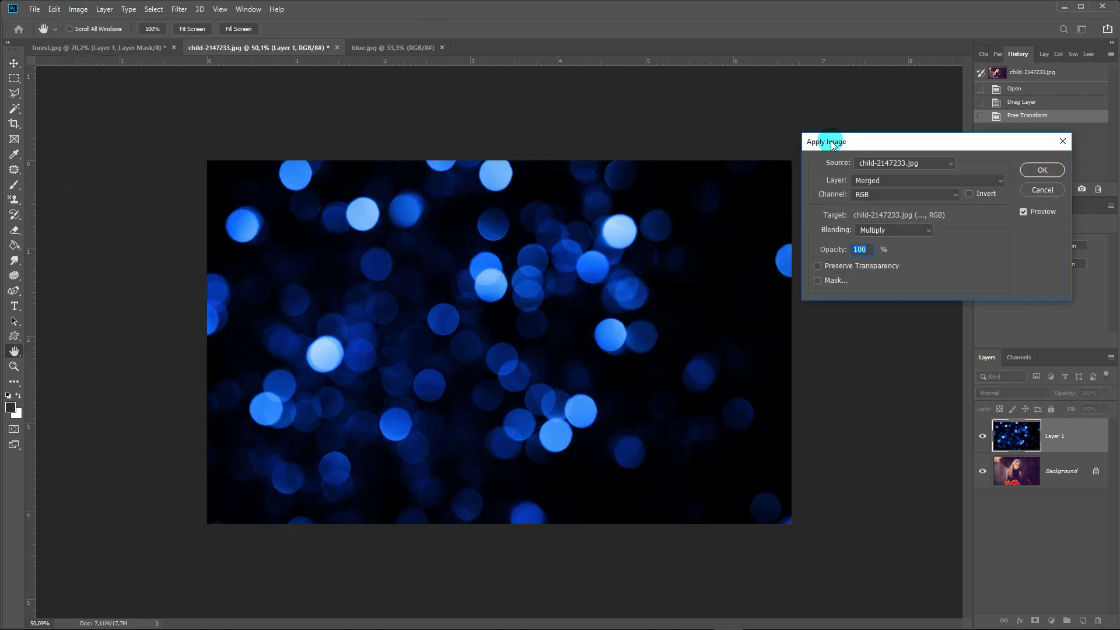
{"action": "left_click_drag", "start_coordinate": [825, 143], "coordinate": [671, 163]}
{"action": "left_click", "coordinate": [748, 183]}
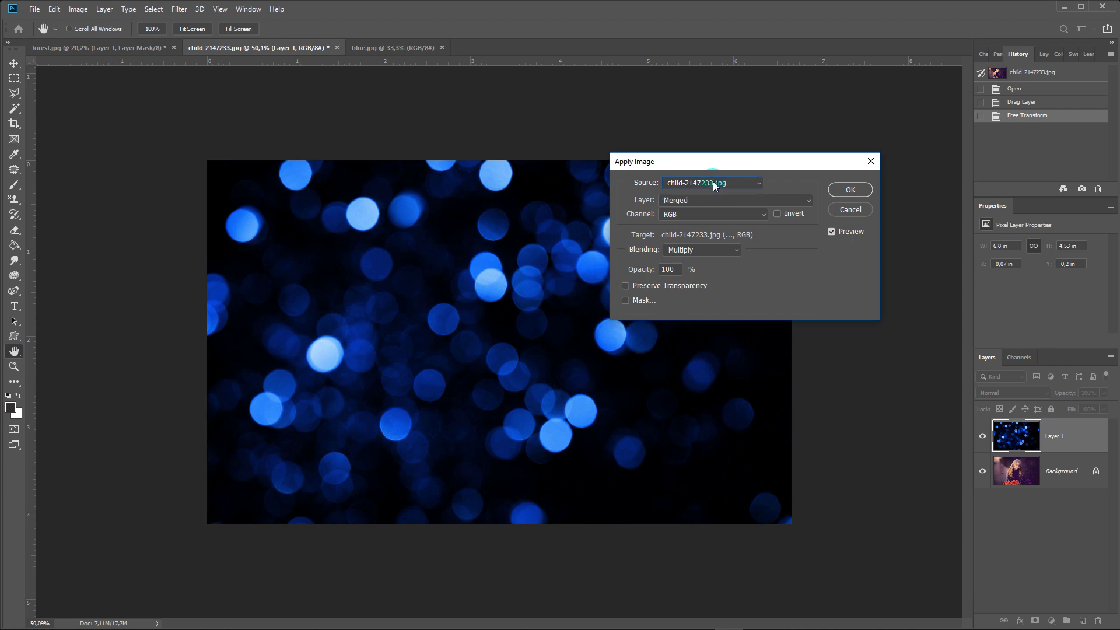
{"action": "left_click", "coordinate": [735, 201]}
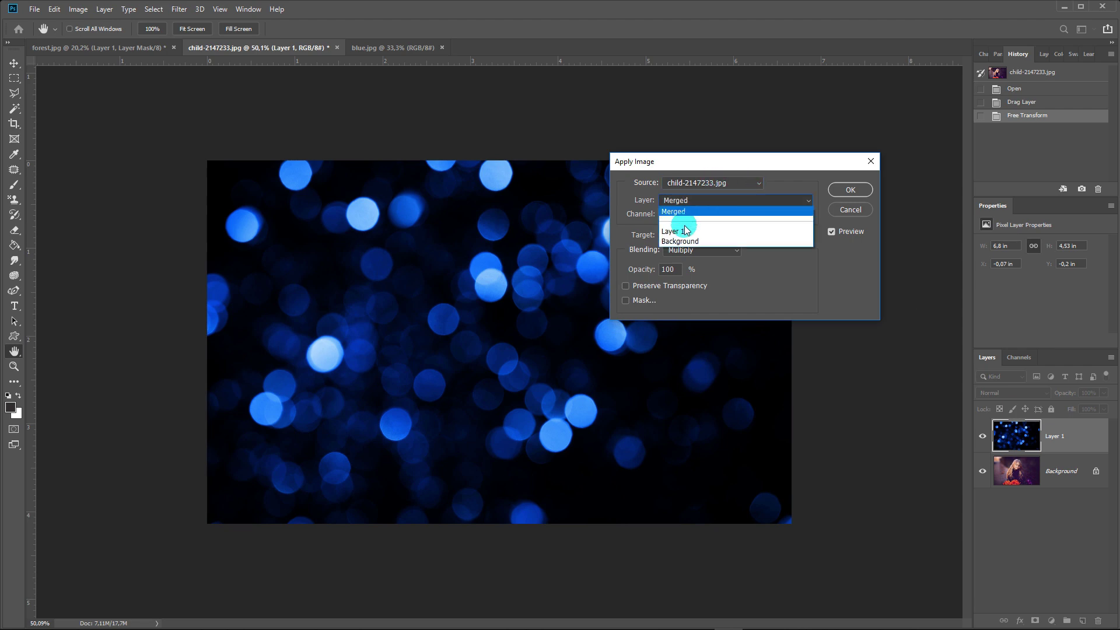
{"action": "left_click", "coordinate": [680, 211]}
{"action": "left_click", "coordinate": [851, 210]}
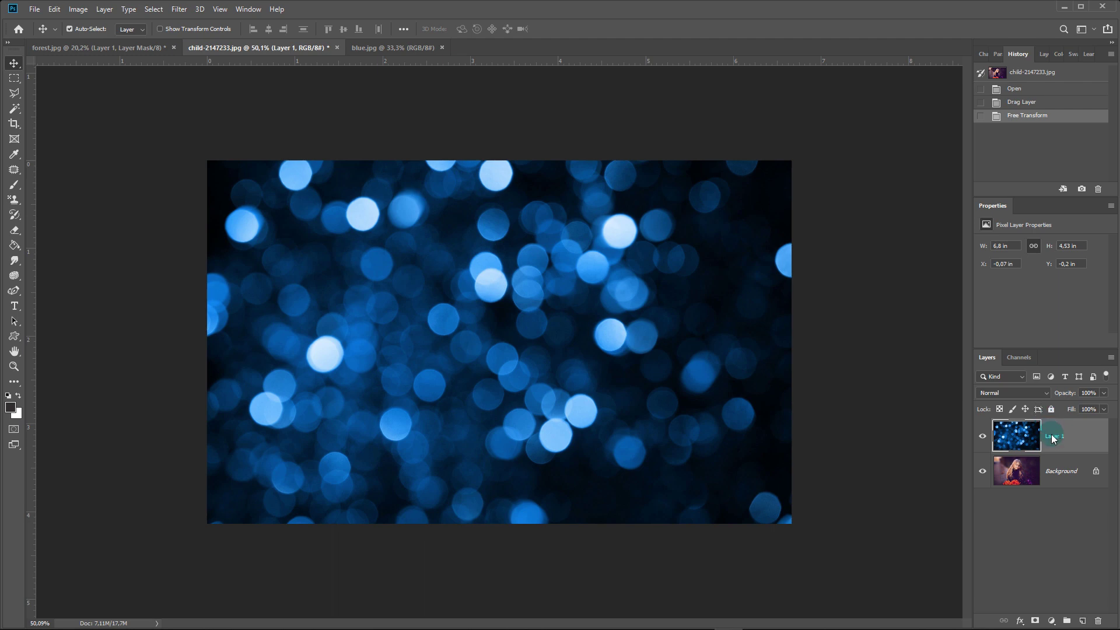
{"action": "right_click", "coordinate": [1055, 436]}
{"action": "left_click", "coordinate": [995, 450]}
Step: Rename Layer 1 to 'bokeh efekt' and hide it
{"action": "left_click", "coordinate": [1089, 440]}
{"action": "type", "text": "bokeh efekt"}
{"action": "key", "text": "Return"}
{"action": "left_click", "coordinate": [1027, 471]}
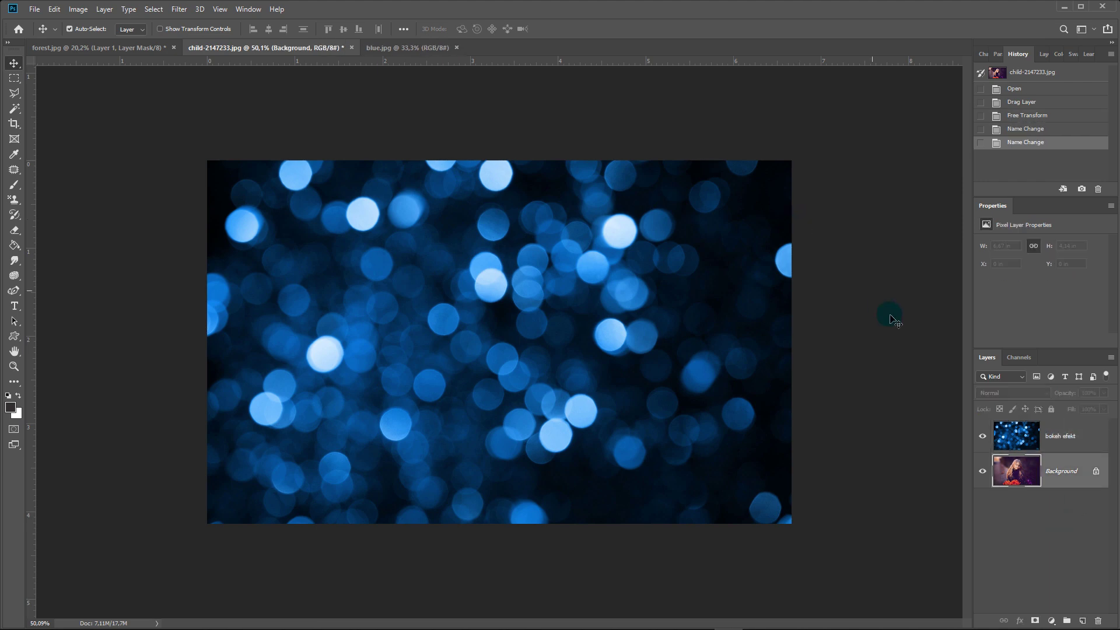
{"action": "left_click", "coordinate": [1081, 446]}
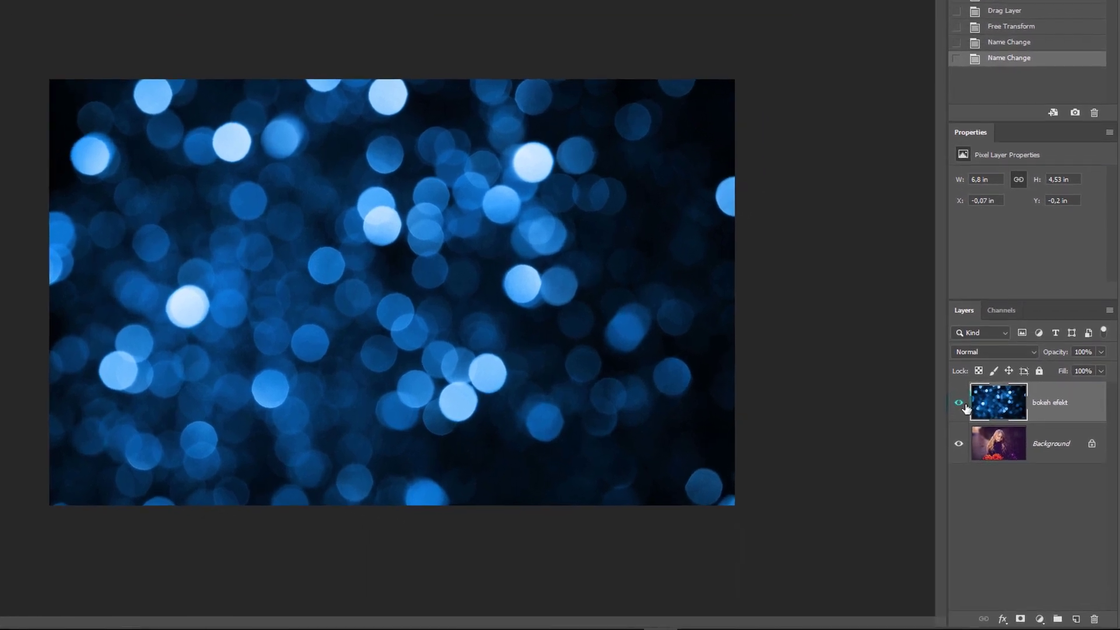
{"action": "left_click", "coordinate": [982, 436]}
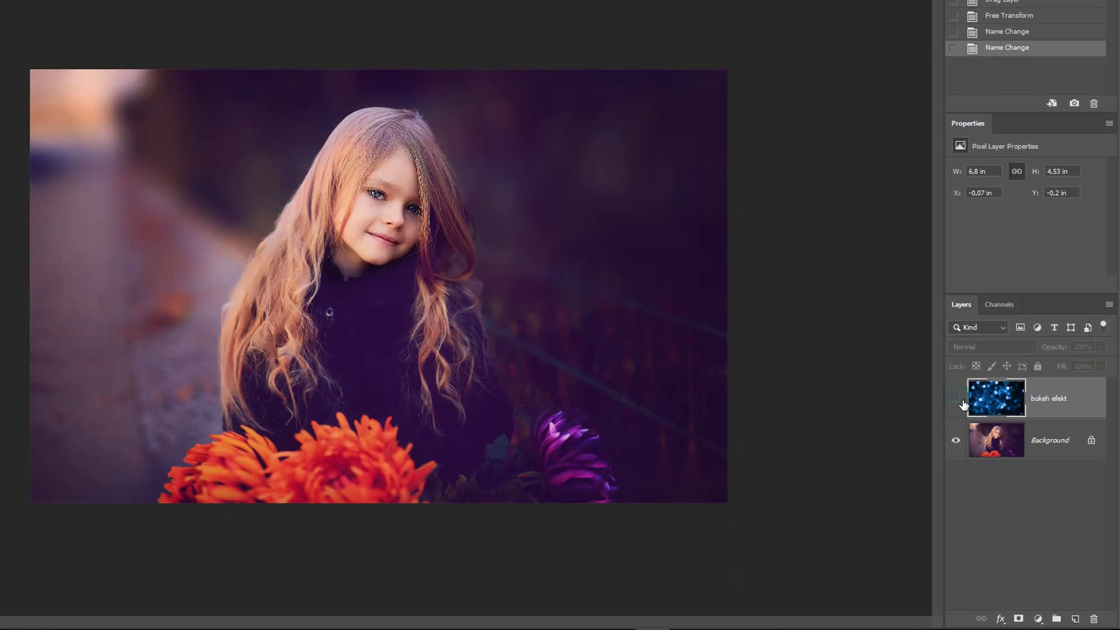
{"action": "left_click", "coordinate": [1004, 441]}
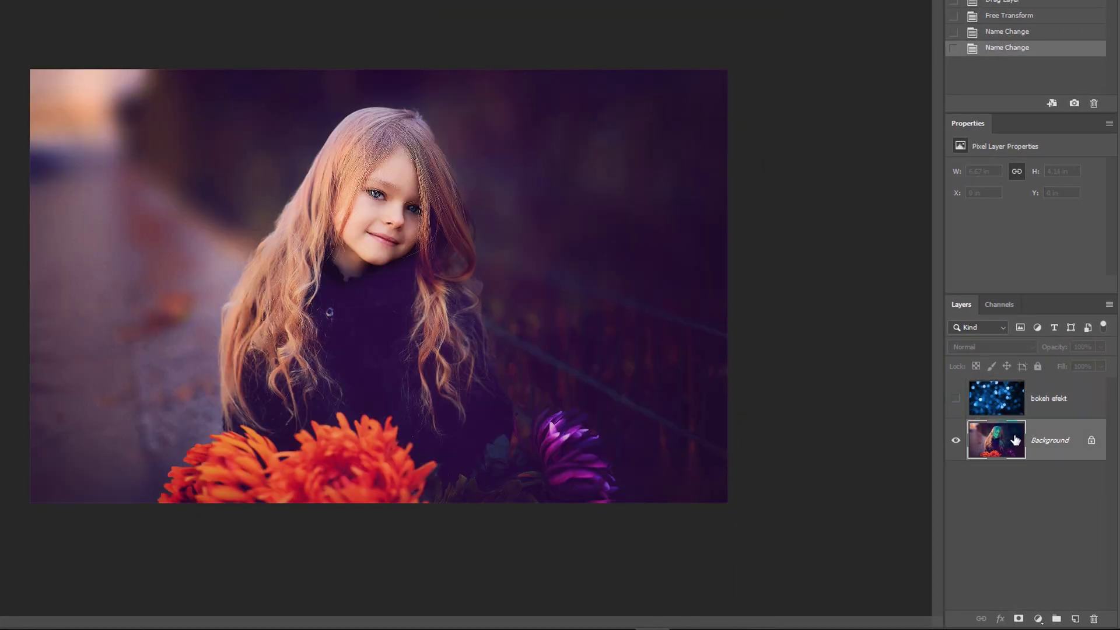
Step: Duplicate the Background, move the copy above 'bokeh efekt', and name it 'cocuk'
{"action": "key", "text": "ctrl+j"}
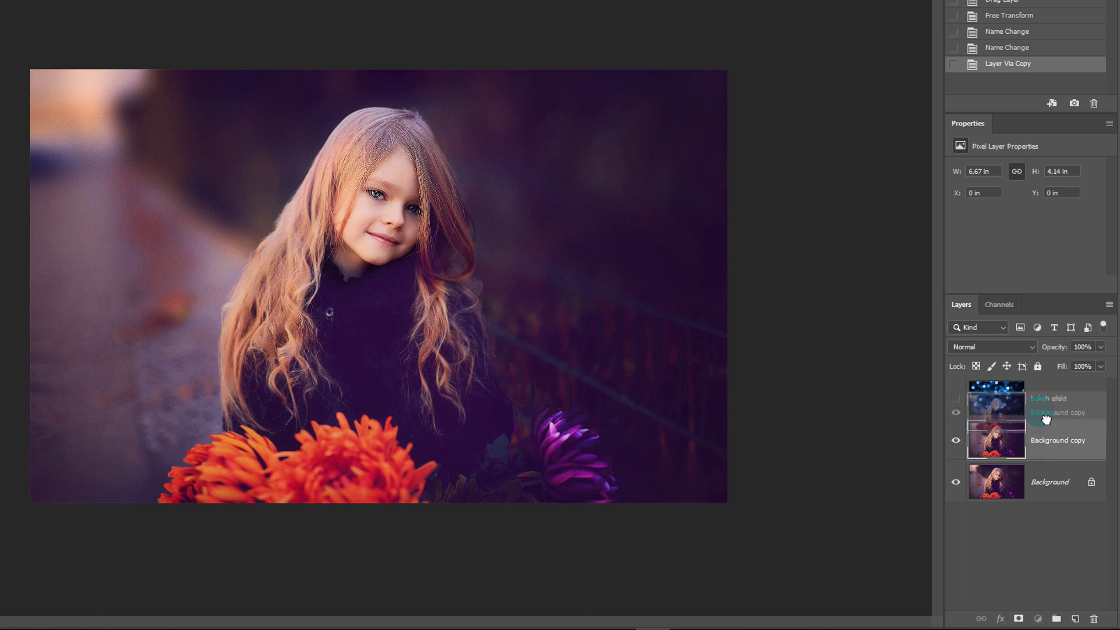
{"action": "left_click_drag", "start_coordinate": [1034, 445], "coordinate": [1047, 398]}
{"action": "double_click", "coordinate": [1050, 398]}
{"action": "type", "text": "cocuk"}
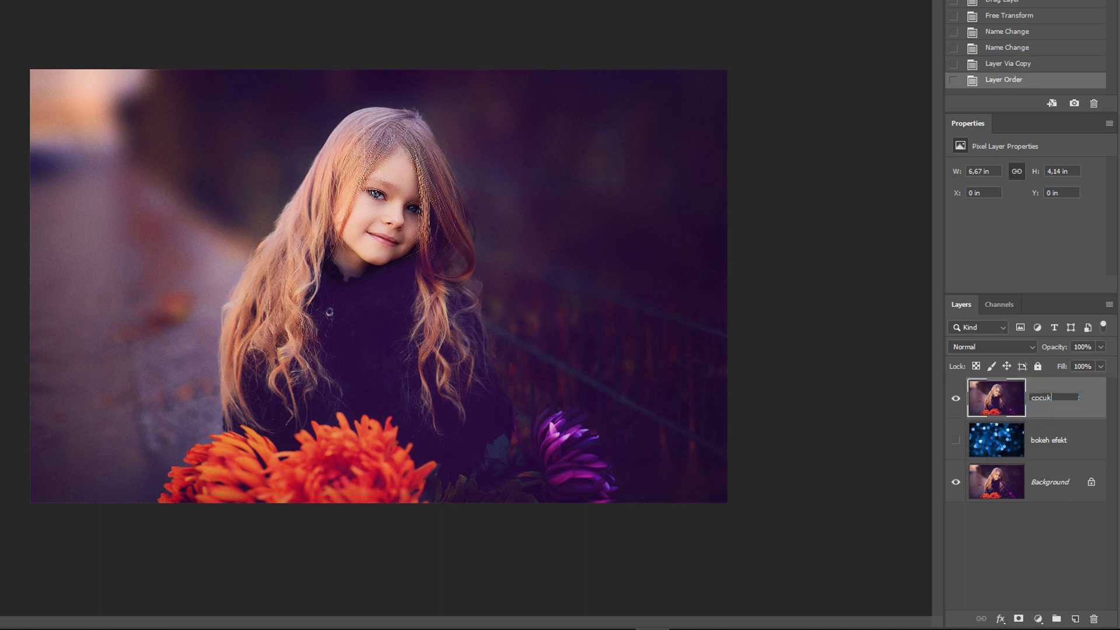
{"action": "left_click", "coordinate": [1035, 547]}
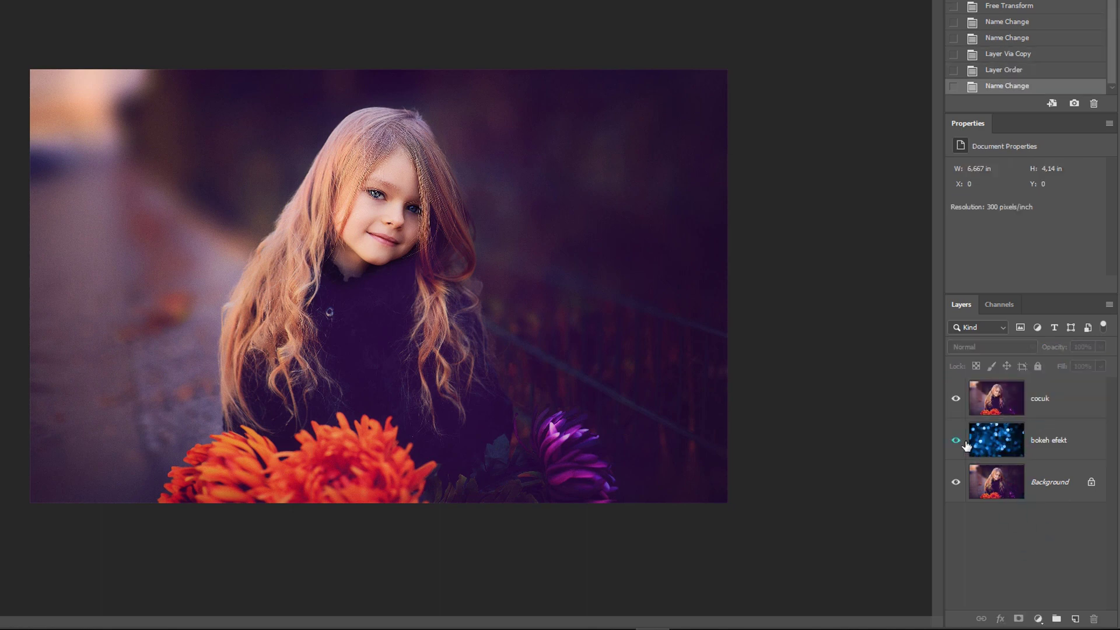
{"action": "left_click", "coordinate": [1040, 412]}
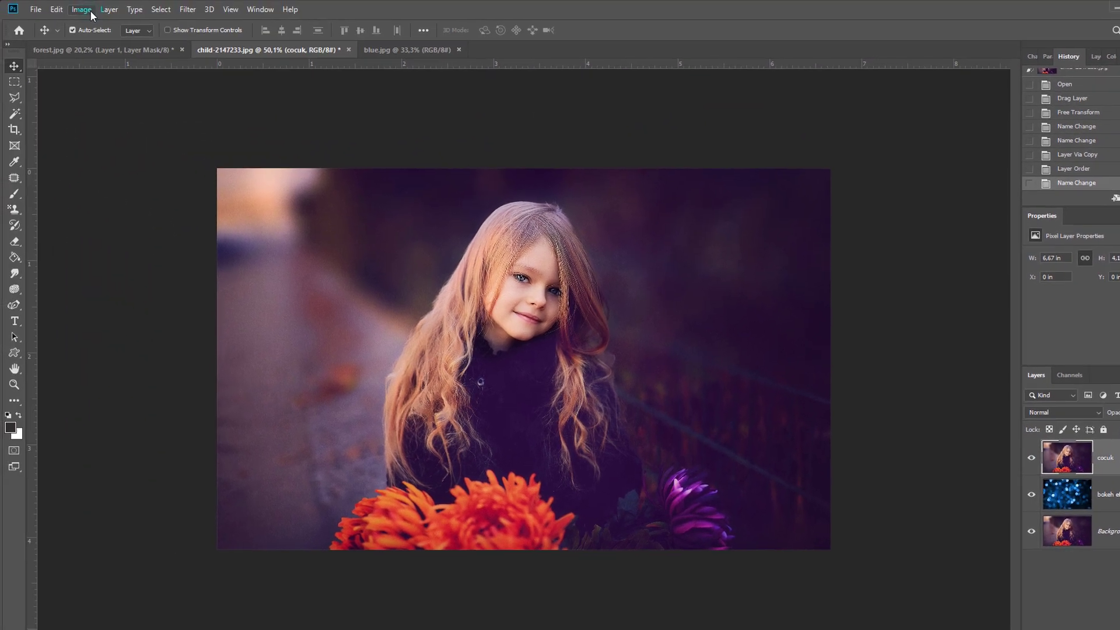
Step: Open Apply Image on the cocuk layer and use bokeh efekt as the source layer
{"action": "left_click", "coordinate": [81, 10]}
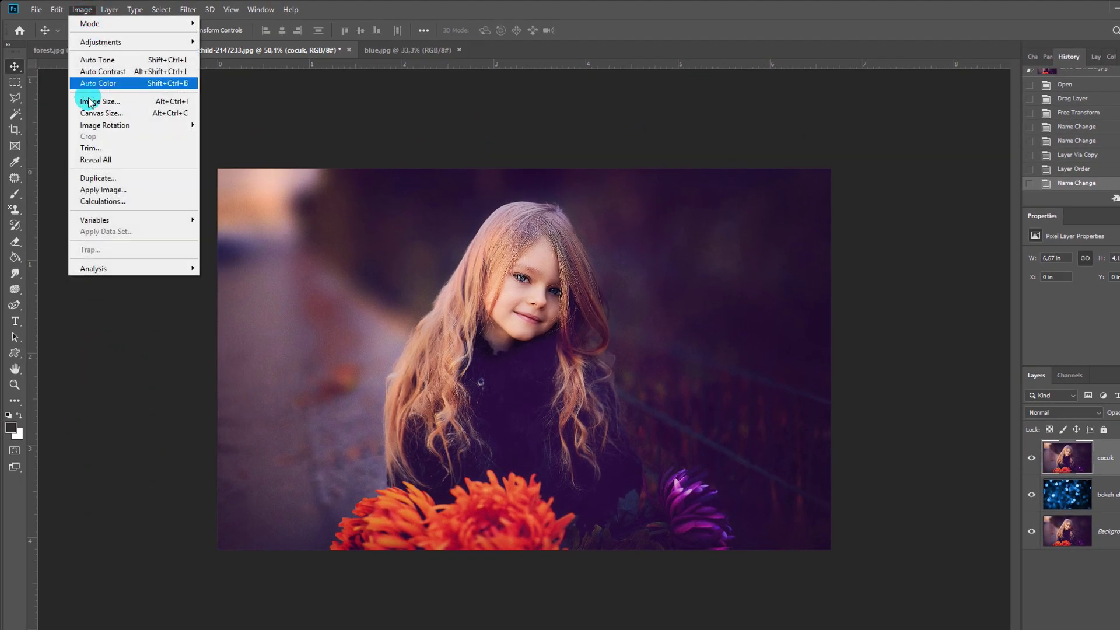
{"action": "left_click", "coordinate": [103, 188]}
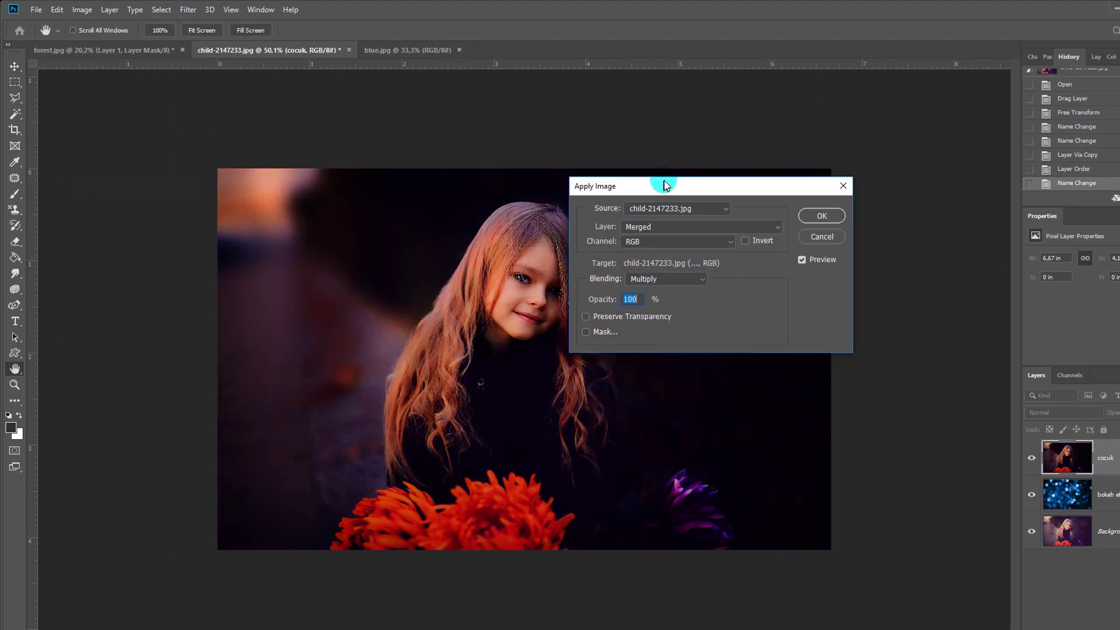
{"action": "left_click", "coordinate": [659, 215]}
{"action": "left_click", "coordinate": [634, 215]}
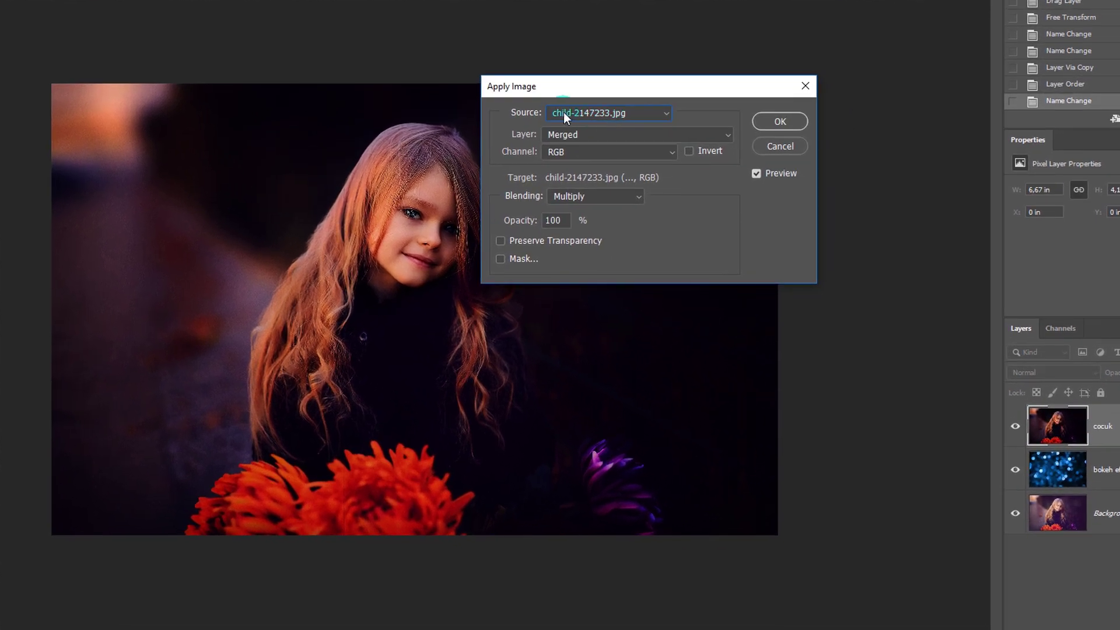
{"action": "left_click", "coordinate": [594, 133]}
{"action": "left_click", "coordinate": [595, 130]}
{"action": "left_click", "coordinate": [624, 110]}
{"action": "left_click", "coordinate": [566, 135]}
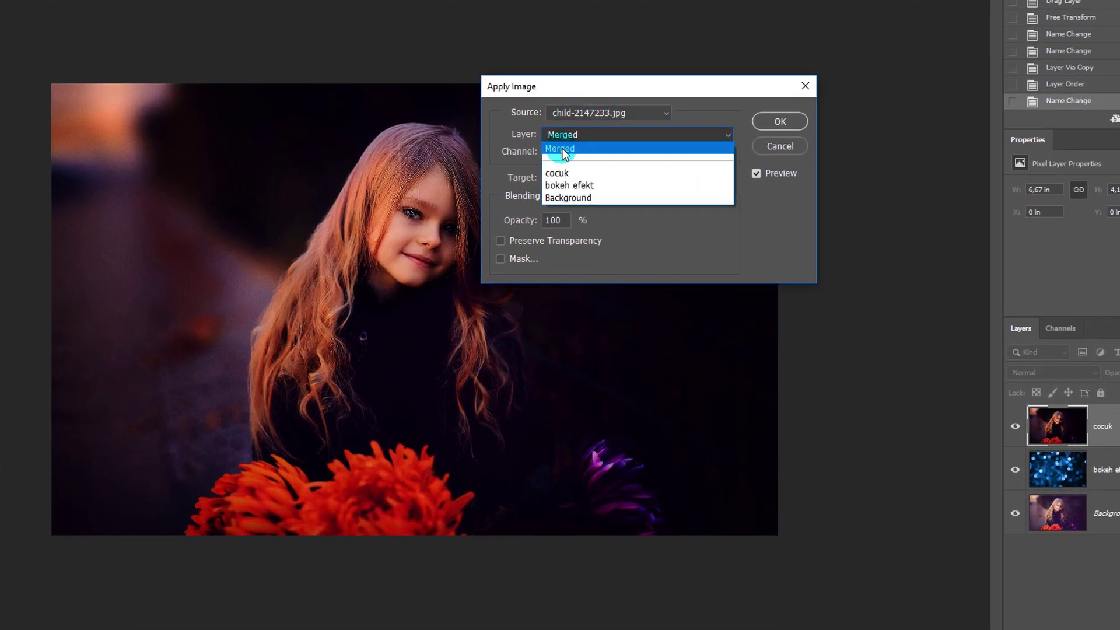
{"action": "left_click", "coordinate": [587, 186]}
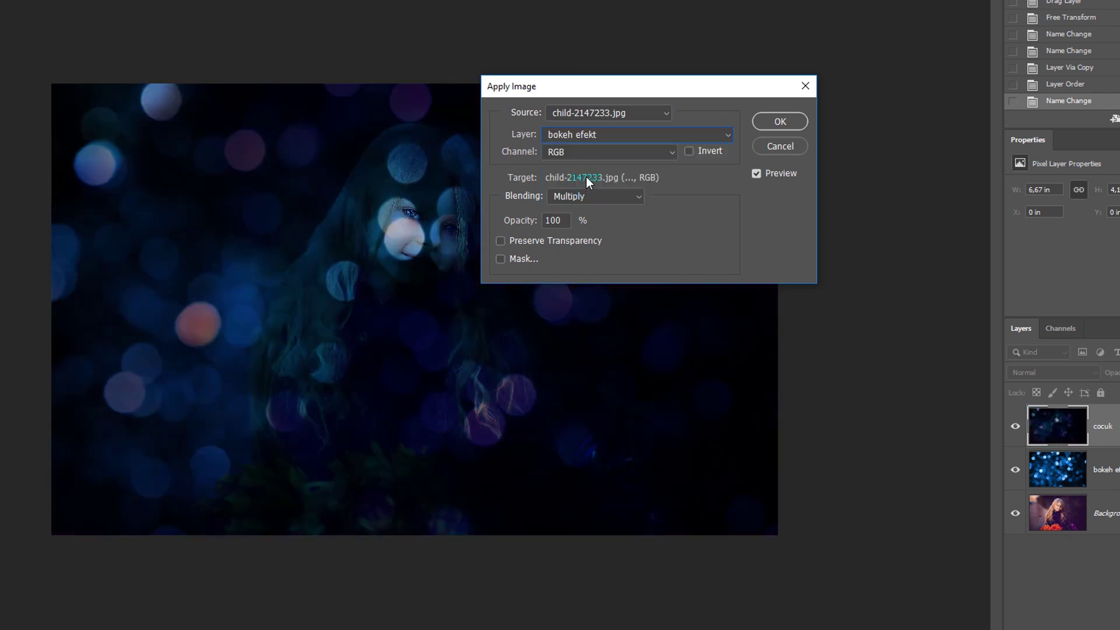
Step: Keep the RGB source channel and set the blending mode to Screen
{"action": "mouse_move", "coordinate": [599, 88]}
{"action": "left_mouse_down"}
{"action": "mouse_move", "coordinate": [838, 133]}
{"action": "mouse_move", "coordinate": [899, 79]}
{"action": "left_mouse_up"}
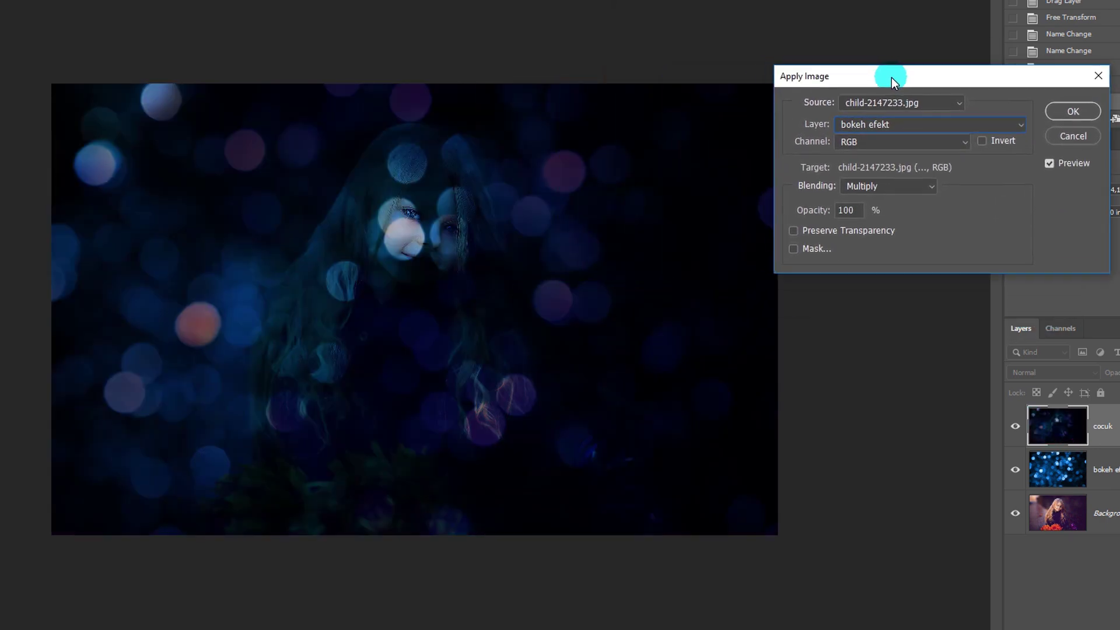
{"action": "left_click", "coordinate": [881, 145]}
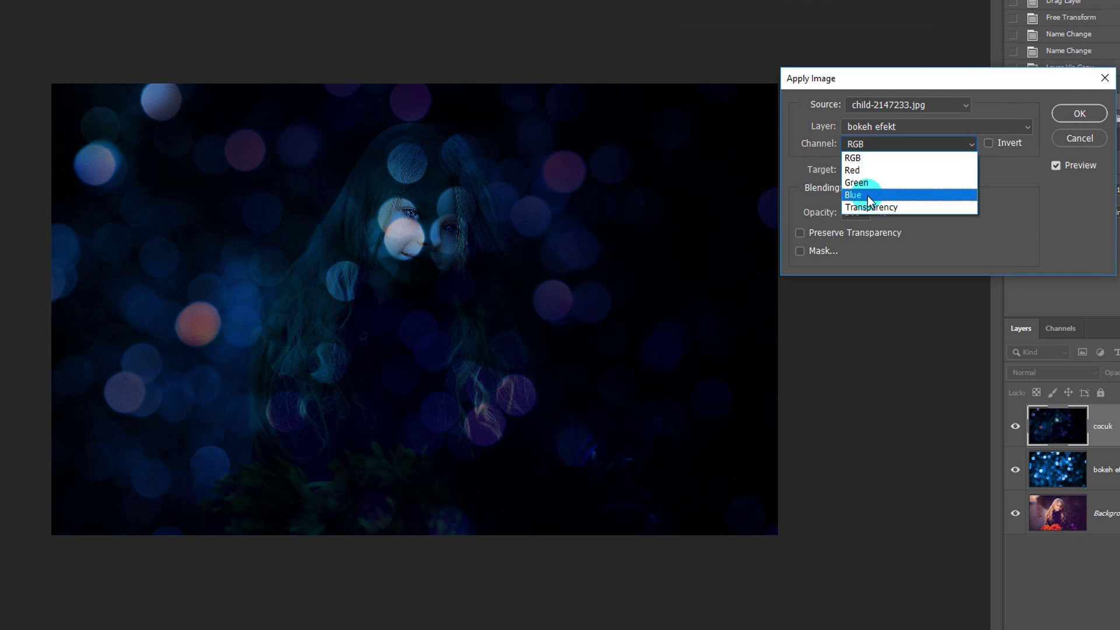
{"action": "left_click", "coordinate": [881, 143]}
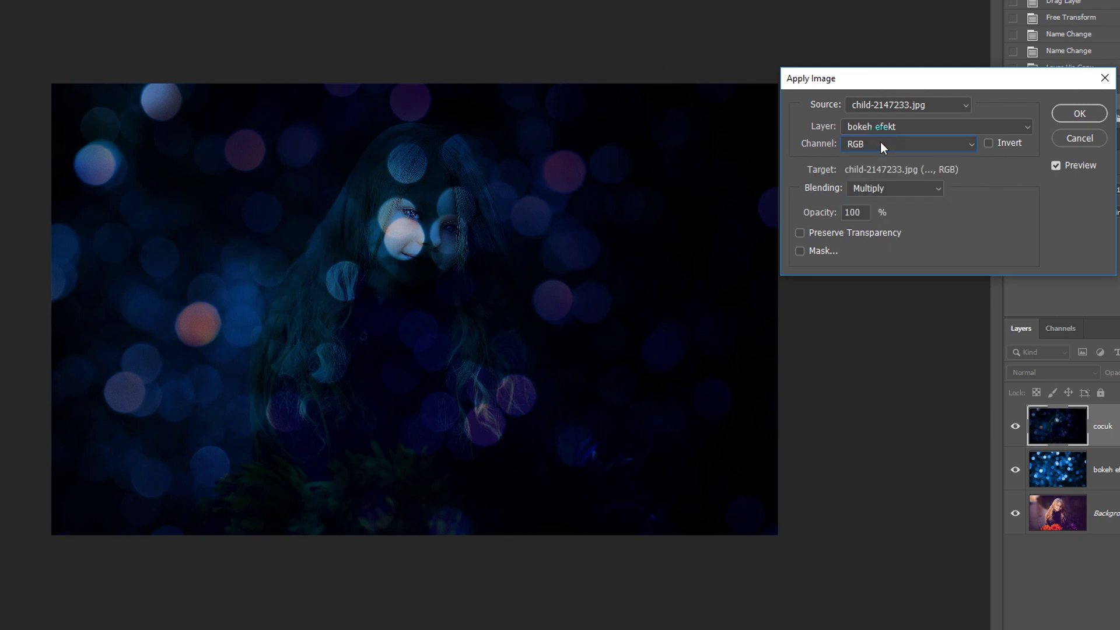
{"action": "left_click", "coordinate": [867, 188]}
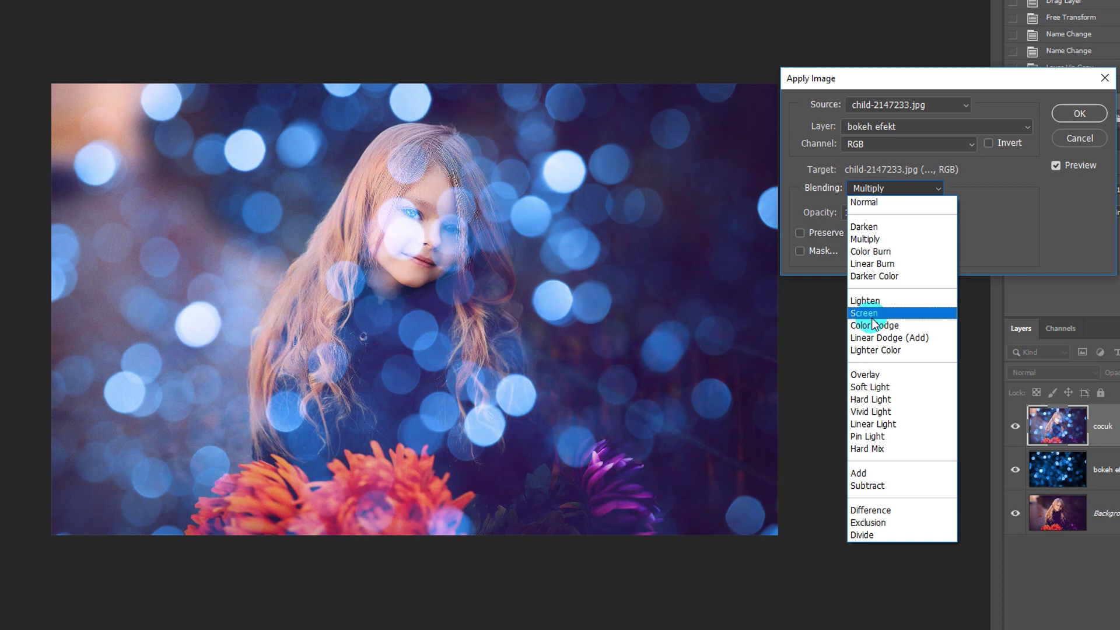
{"action": "left_click", "coordinate": [874, 318]}
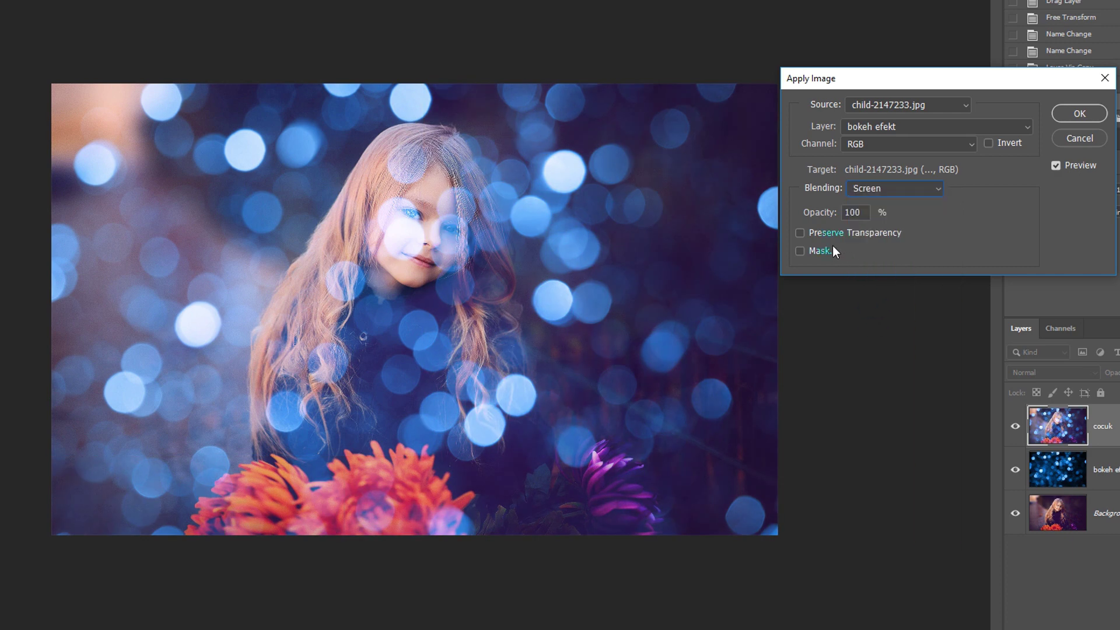
Step: Enable the Apply Image mask, try Red and Green, and settle on the Blue channel
{"action": "left_click", "coordinate": [800, 251]}
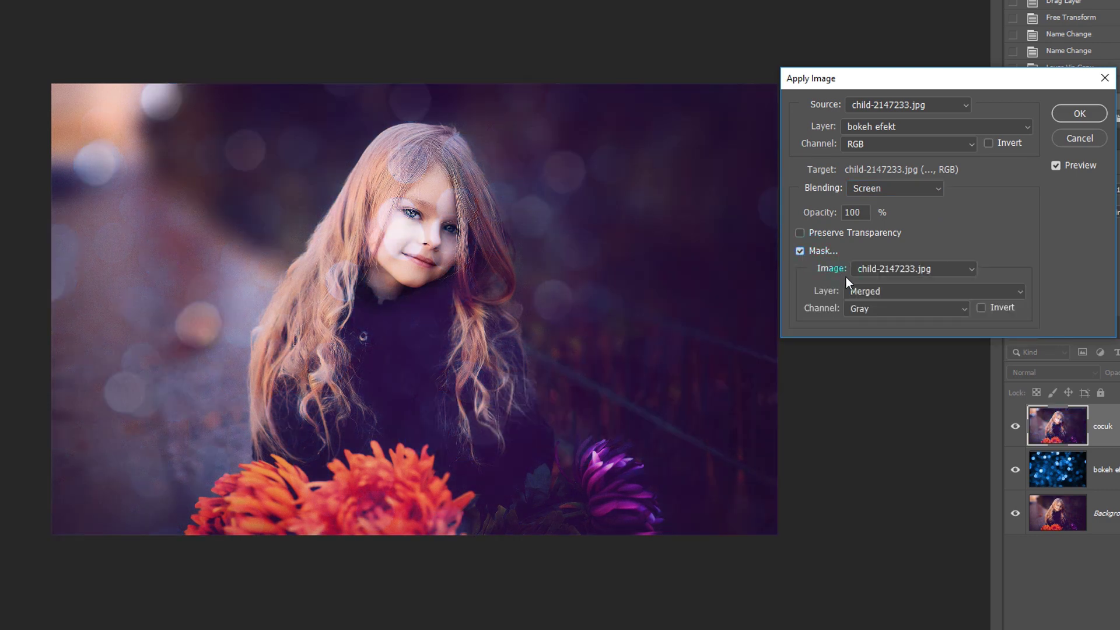
{"action": "left_click", "coordinate": [892, 311]}
{"action": "left_click", "coordinate": [888, 319]}
{"action": "left_click", "coordinate": [885, 304]}
{"action": "left_click", "coordinate": [884, 330]}
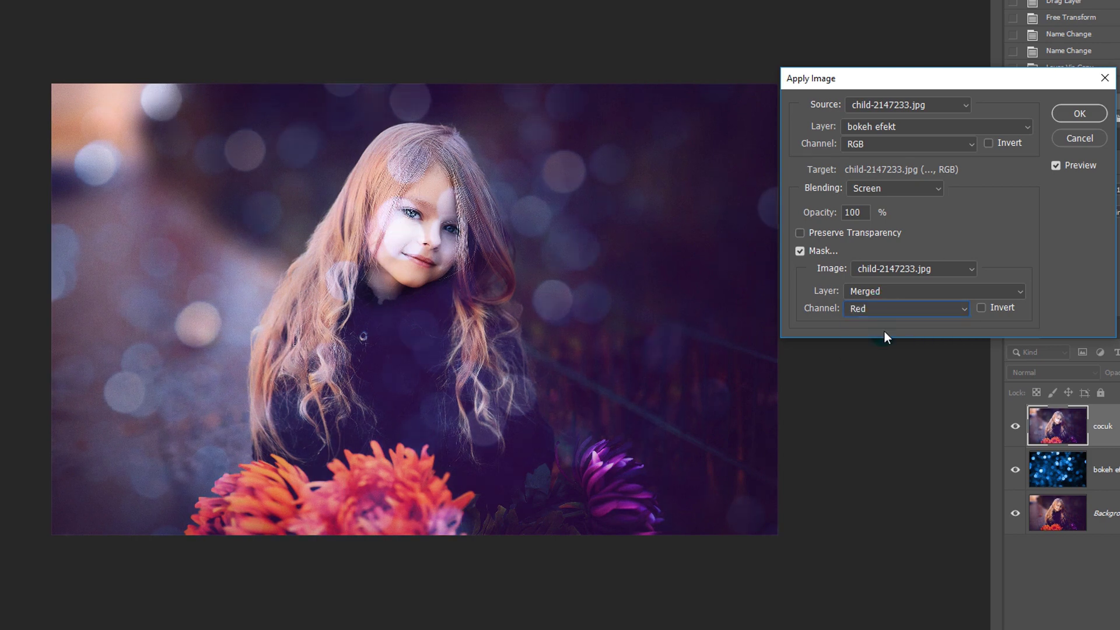
{"action": "left_click", "coordinate": [891, 308]}
{"action": "left_click", "coordinate": [880, 339]}
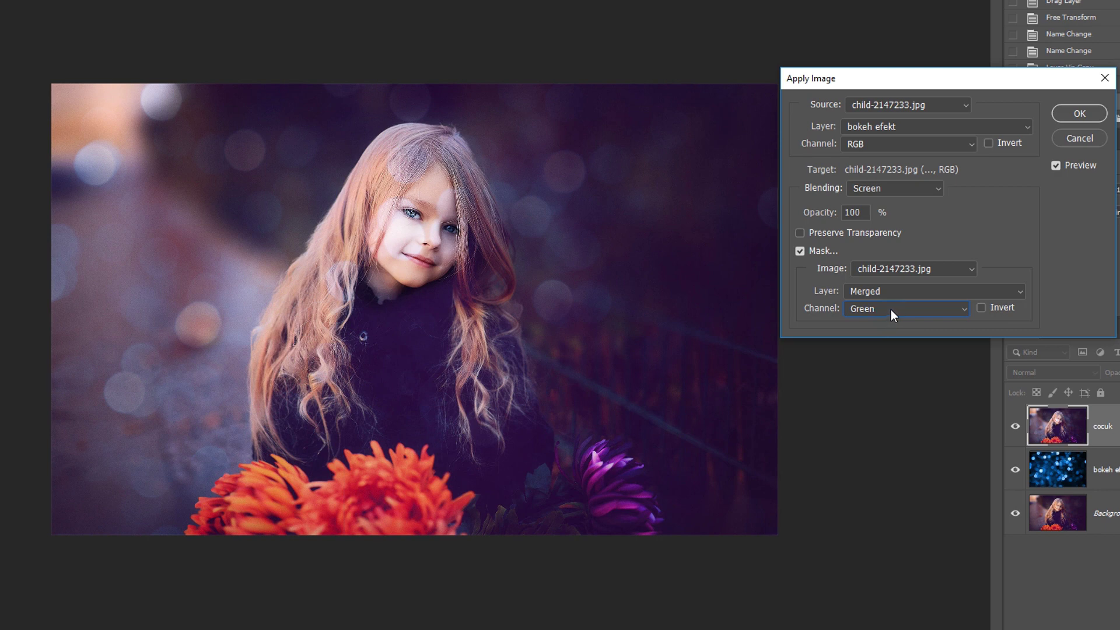
{"action": "left_click", "coordinate": [891, 310]}
{"action": "left_click", "coordinate": [884, 362]}
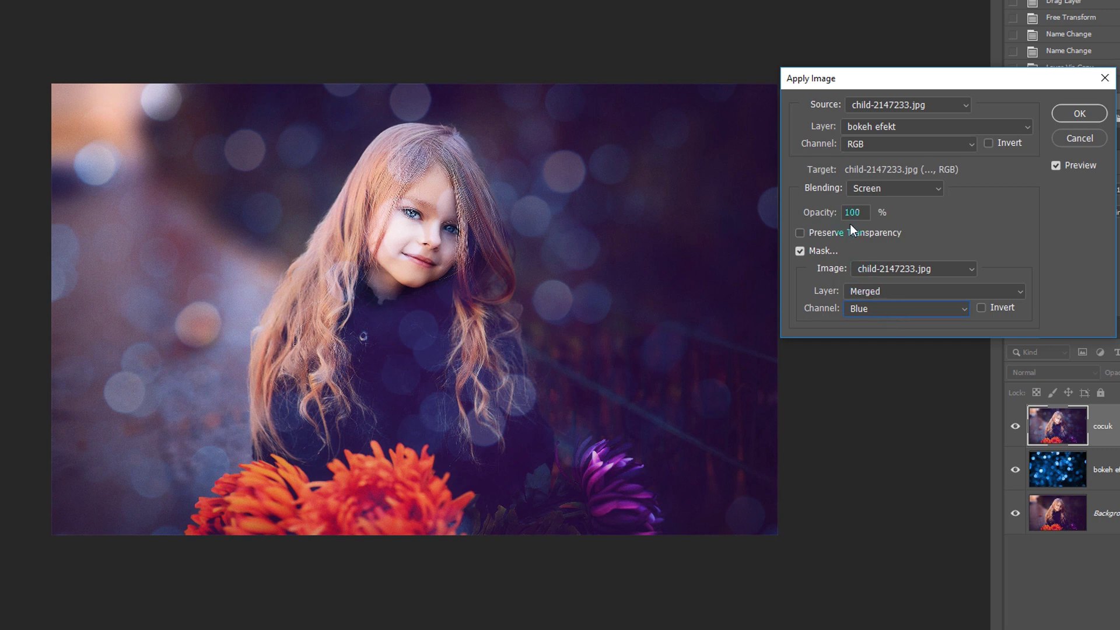
Step: Compare the blend with and without the mask, then apply the Screen blend
{"action": "left_click", "coordinate": [799, 251]}
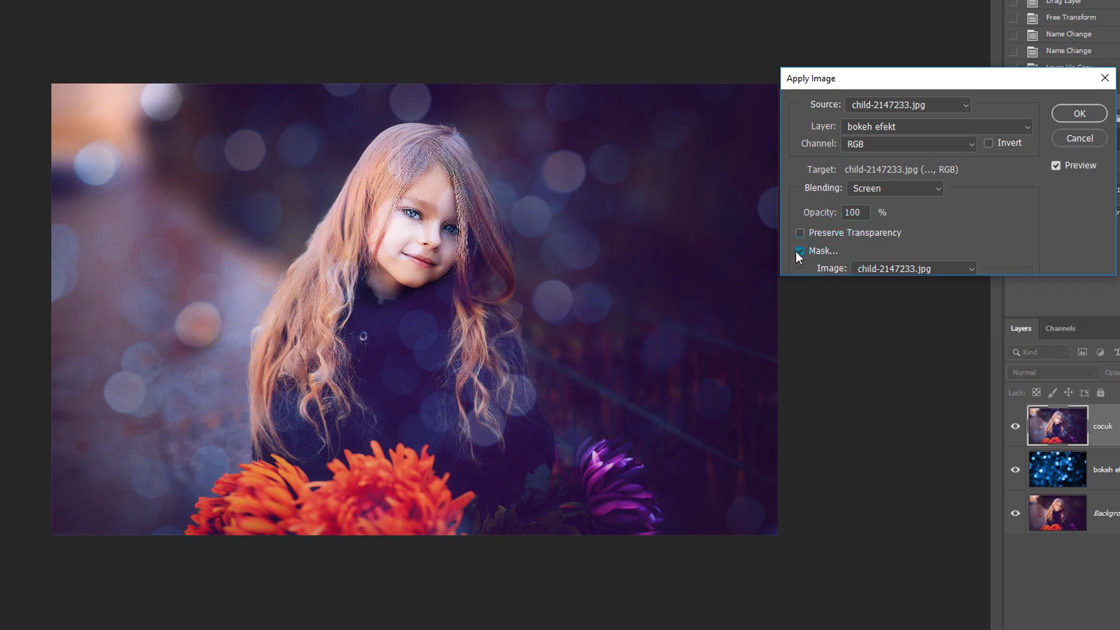
{"action": "left_click", "coordinate": [799, 251]}
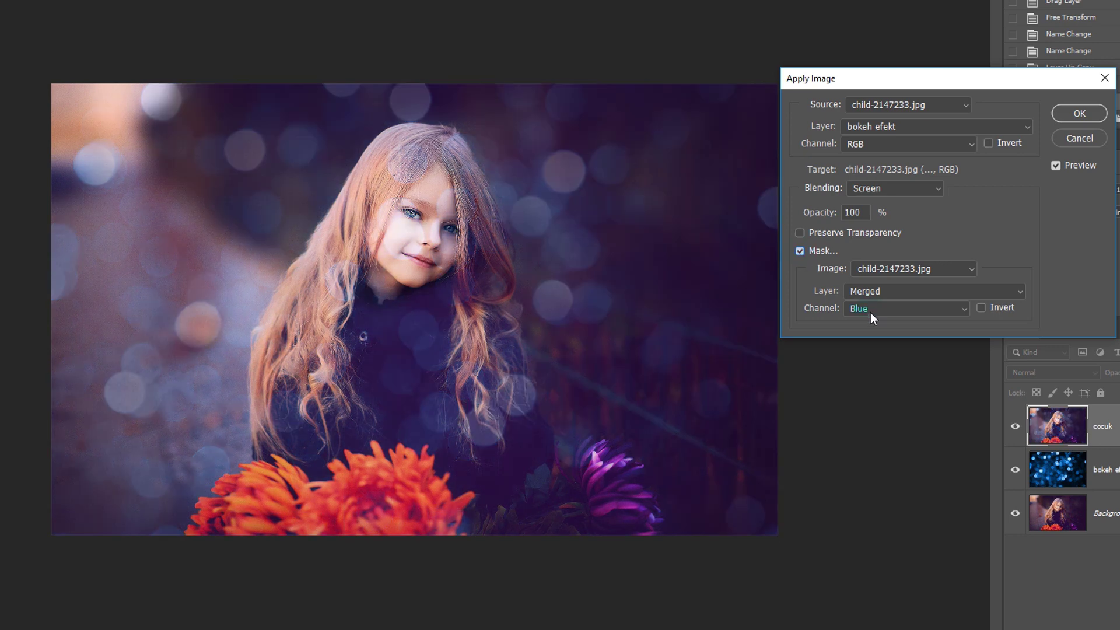
{"action": "left_click", "coordinate": [885, 310]}
{"action": "left_click", "coordinate": [1079, 114]}
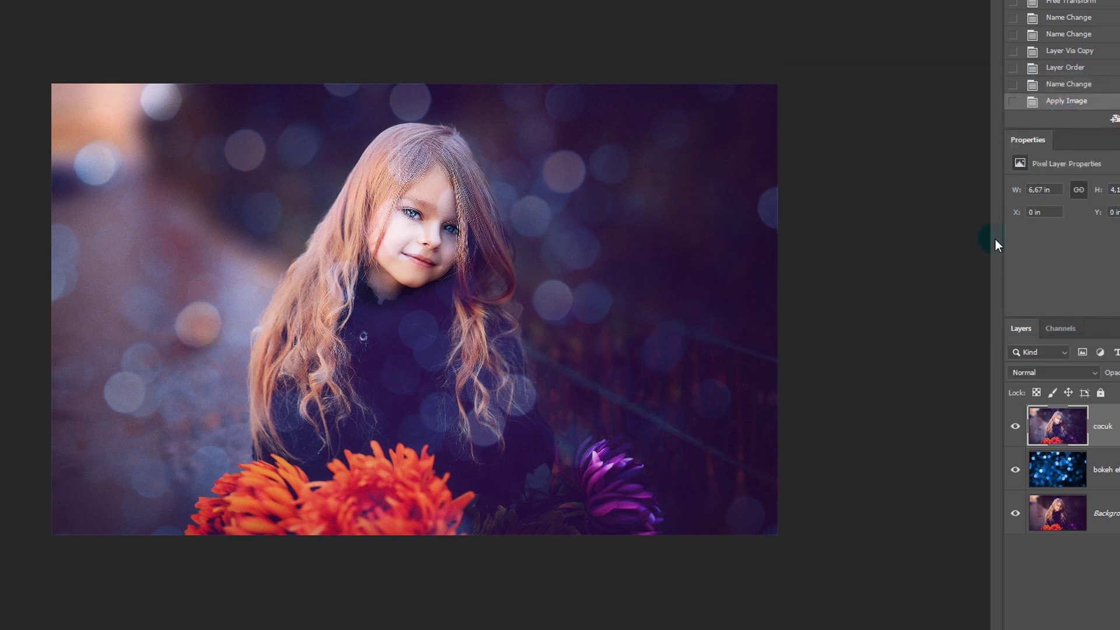
Step: Add a white mask to the cocuk layer, test a 213 px brush stroke on the face, then undo it
{"action": "left_click_drag", "start_coordinate": [999, 241], "coordinate": [887, 241]}
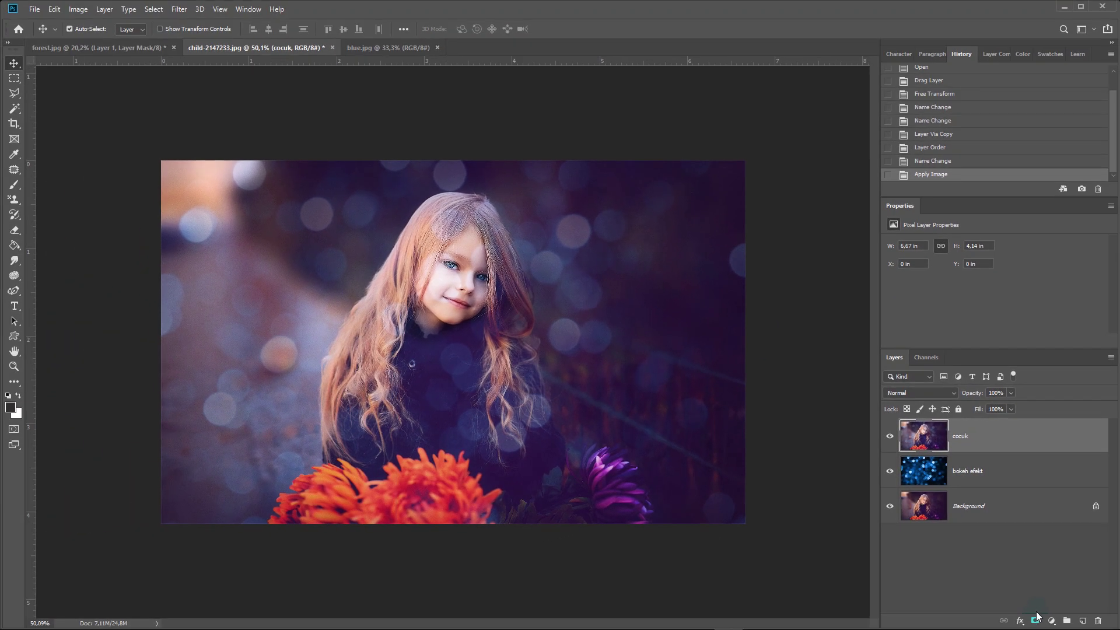
{"action": "left_click", "coordinate": [1037, 621]}
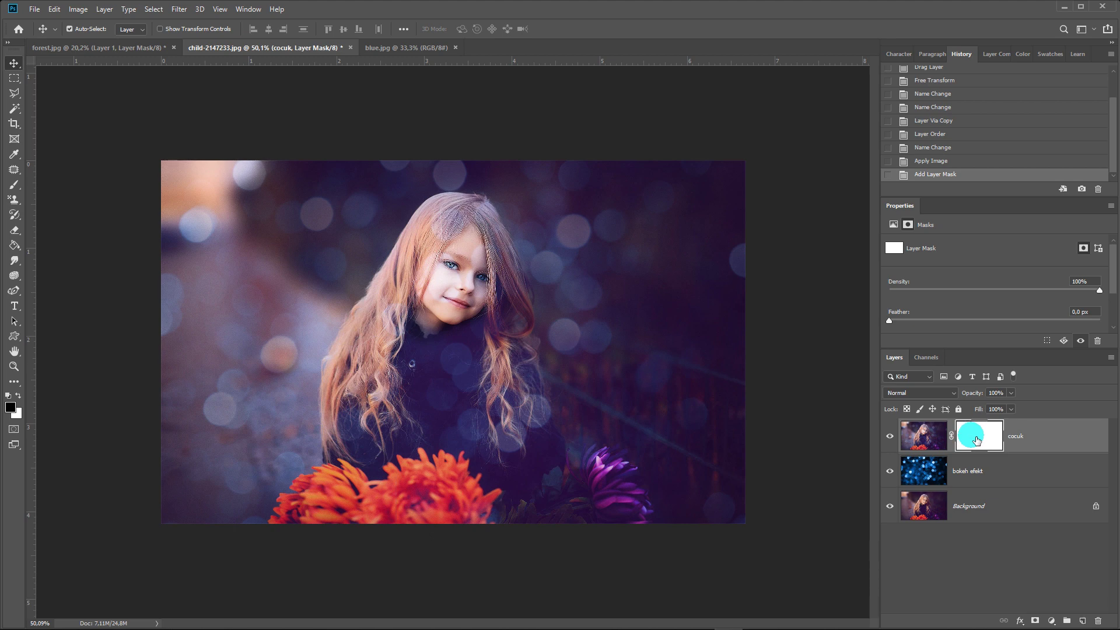
{"action": "left_click", "coordinate": [14, 185]}
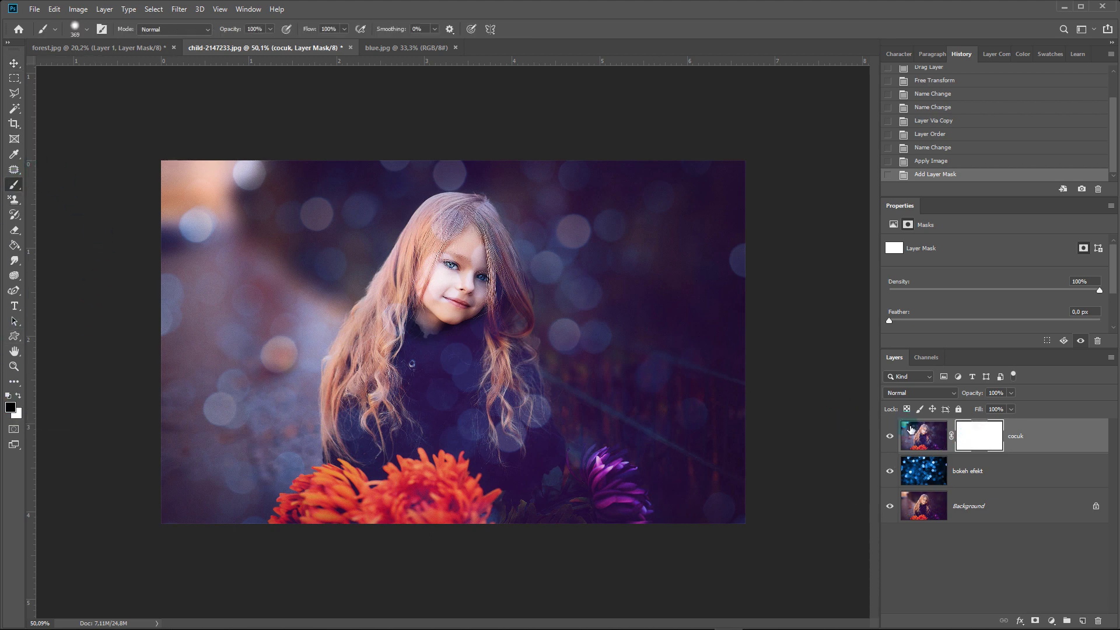
{"action": "left_click", "coordinate": [972, 433]}
{"action": "right_click", "coordinate": [575, 357], "text": "alt"}
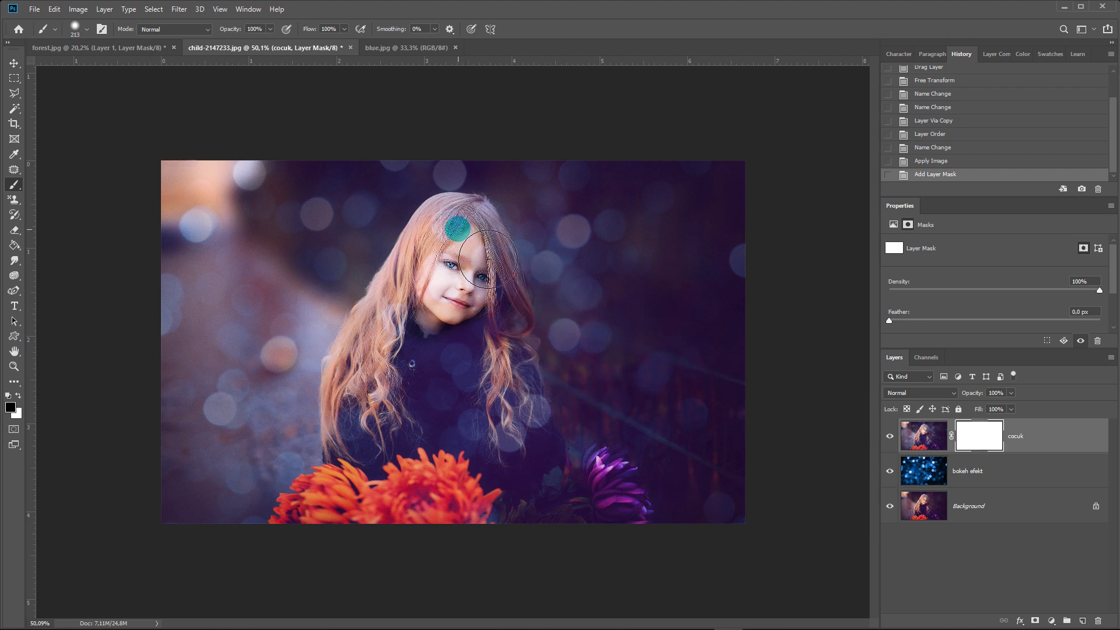
{"action": "left_click_drag", "start_coordinate": [488, 259], "coordinate": [480, 300]}
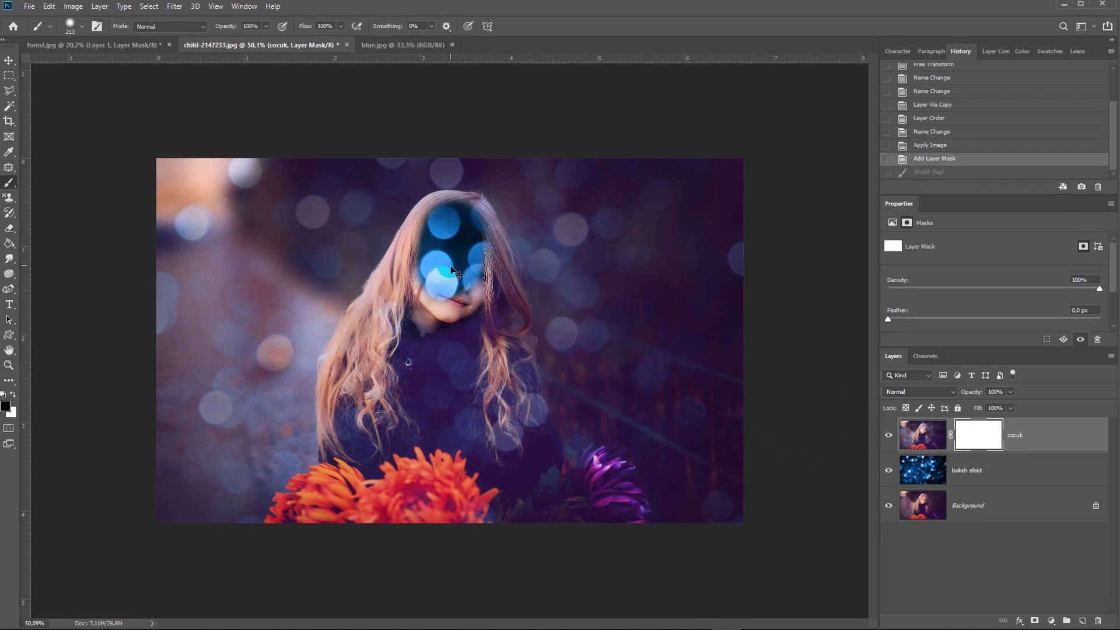
{"action": "key", "text": "ctrl+z"}
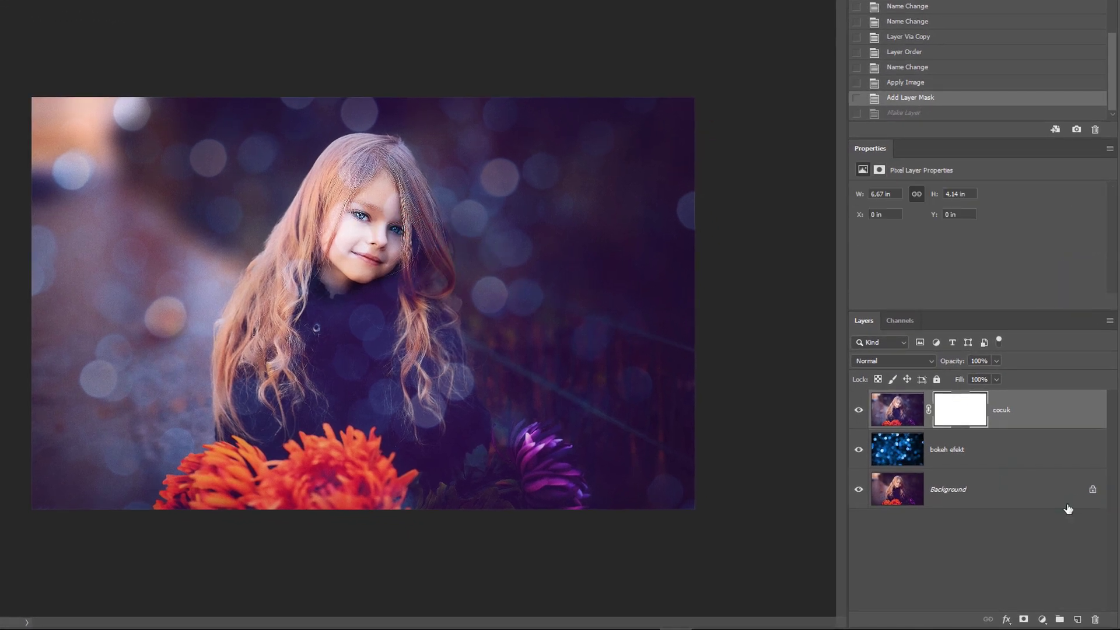
Step: Unlock the Background as Layer 0, move it above bokeh efekt, and reselect cocuk
{"action": "left_click", "coordinate": [1093, 489]}
{"action": "left_click_drag", "start_coordinate": [1004, 484], "coordinate": [1007, 445]}
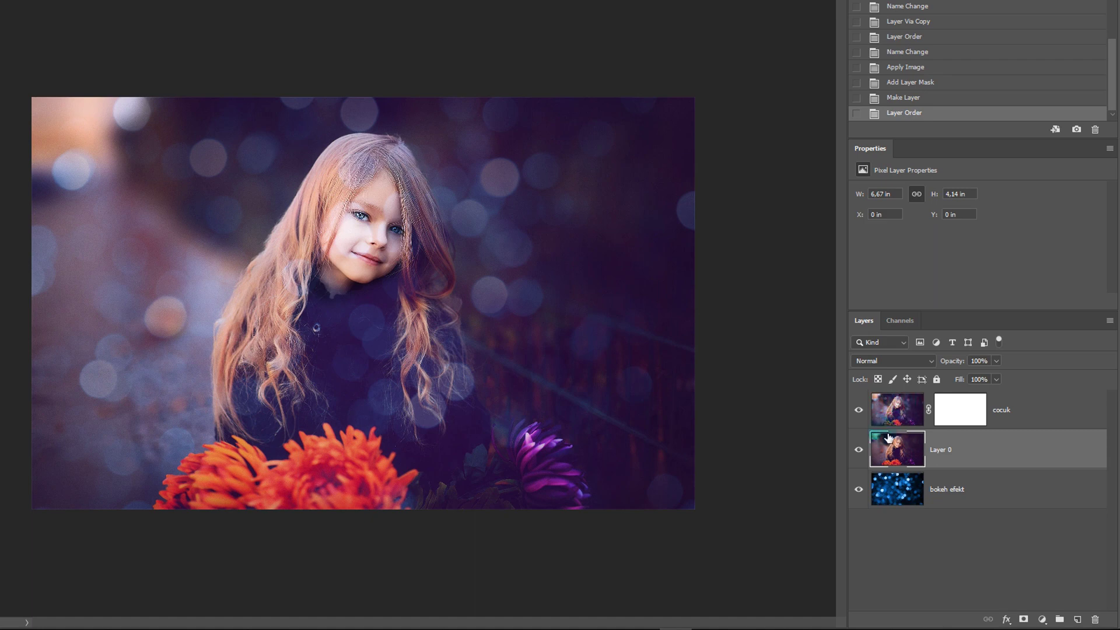
{"action": "left_click", "coordinate": [901, 412]}
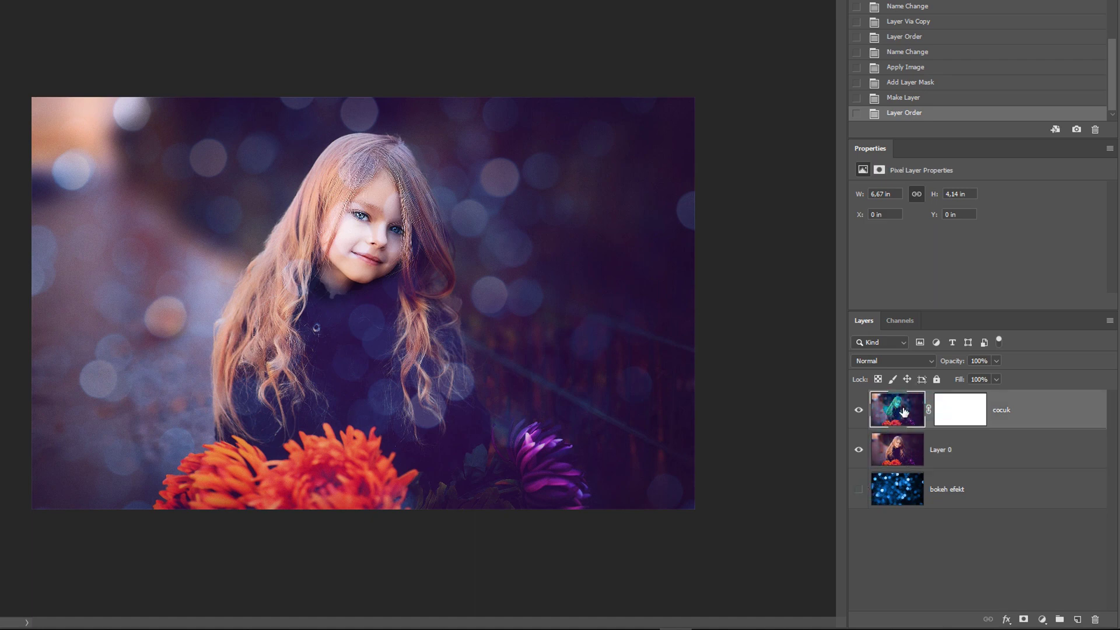
{"action": "left_click", "coordinate": [896, 480]}
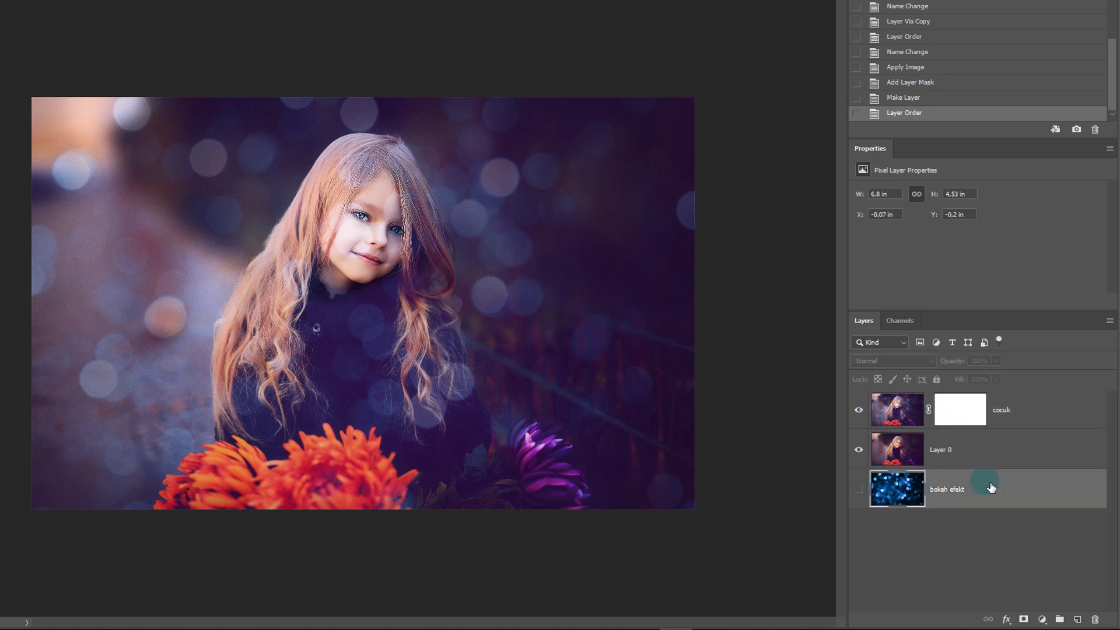
{"action": "left_click", "coordinate": [888, 407]}
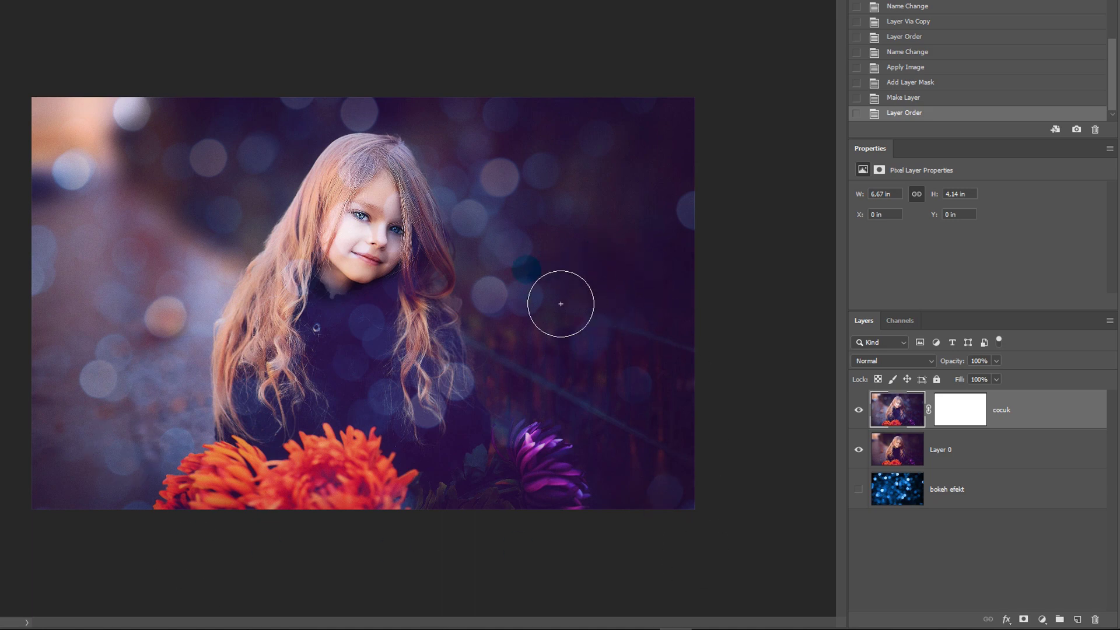
Step: Paint the cocuk mask black over the girl's face, hair, coat and flowers, then toggle the layer to compare
{"action": "left_click", "coordinate": [962, 412]}
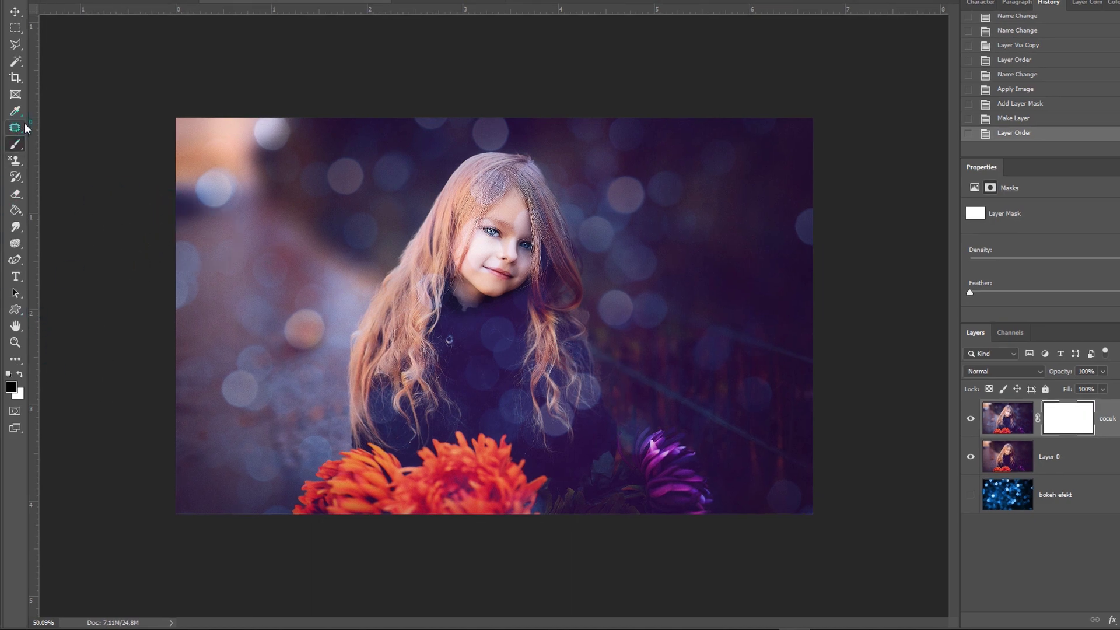
{"action": "key", "text": "d"}
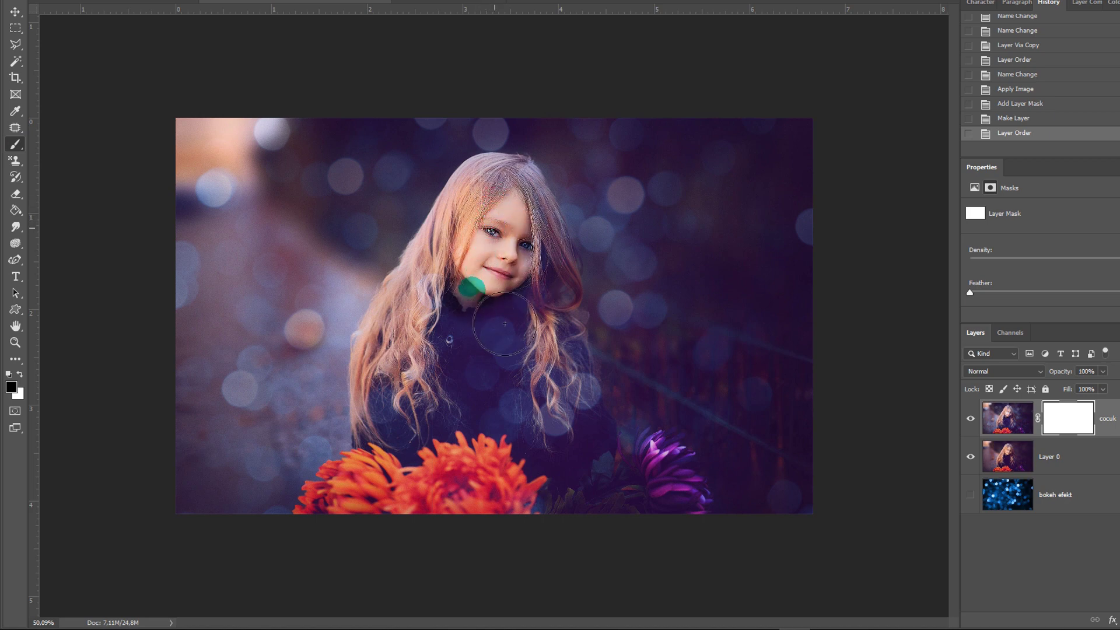
{"action": "left_click_drag", "start_coordinate": [525, 263], "coordinate": [468, 288]}
{"action": "left_click_drag", "start_coordinate": [467, 376], "coordinate": [438, 400]}
{"action": "mouse_move", "coordinate": [420, 362]}
{"action": "left_mouse_down"}
{"action": "mouse_move", "coordinate": [432, 461]}
{"action": "mouse_move", "coordinate": [461, 496]}
{"action": "left_mouse_up"}
{"action": "left_click_drag", "start_coordinate": [478, 309], "coordinate": [547, 487]}
{"action": "mouse_move", "coordinate": [525, 292]}
{"action": "left_mouse_down"}
{"action": "mouse_move", "coordinate": [528, 363]}
{"action": "mouse_move", "coordinate": [585, 405]}
{"action": "left_mouse_up"}
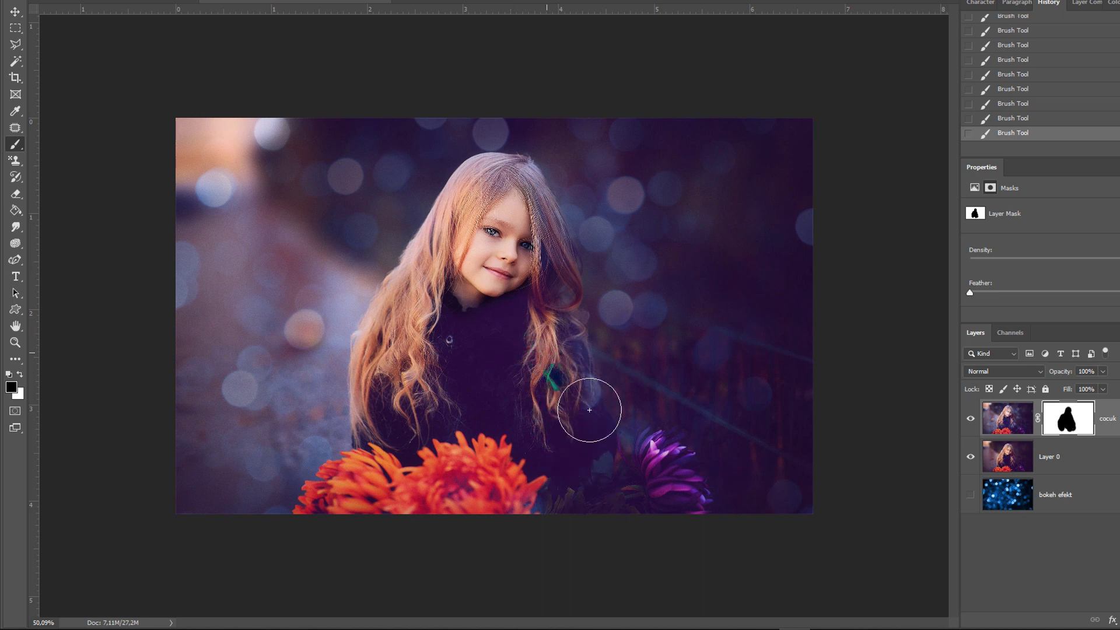
{"action": "mouse_move", "coordinate": [560, 362]}
{"action": "left_mouse_down"}
{"action": "mouse_move", "coordinate": [594, 457]}
{"action": "mouse_move", "coordinate": [535, 457]}
{"action": "mouse_move", "coordinate": [560, 392]}
{"action": "mouse_move", "coordinate": [602, 482]}
{"action": "mouse_move", "coordinate": [431, 390]}
{"action": "mouse_move", "coordinate": [567, 335]}
{"action": "left_mouse_up"}
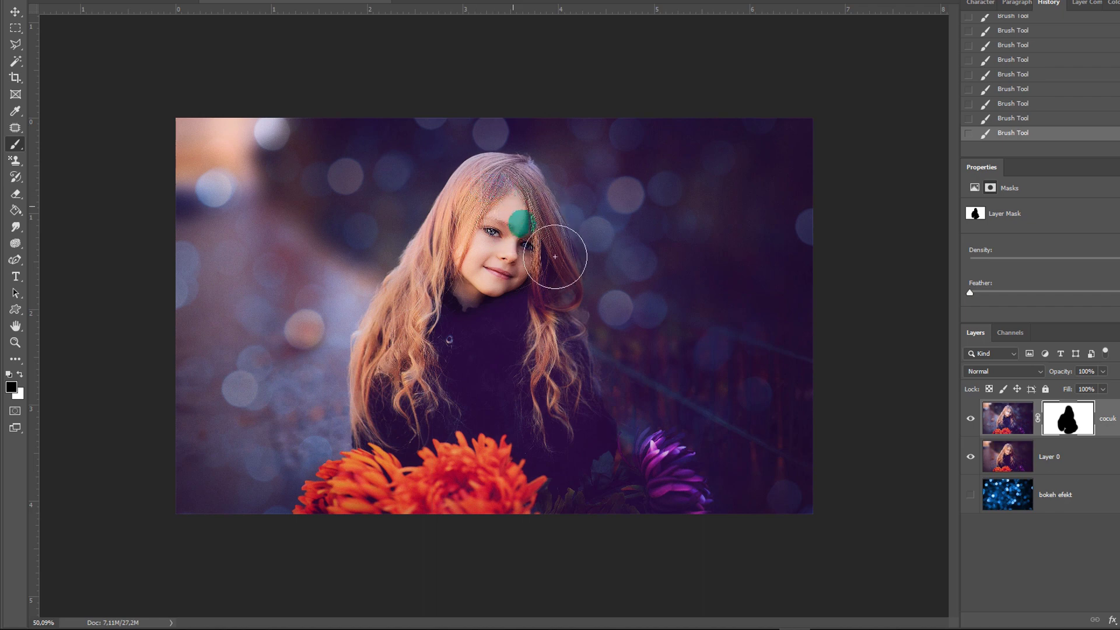
{"action": "left_click", "coordinate": [972, 421]}
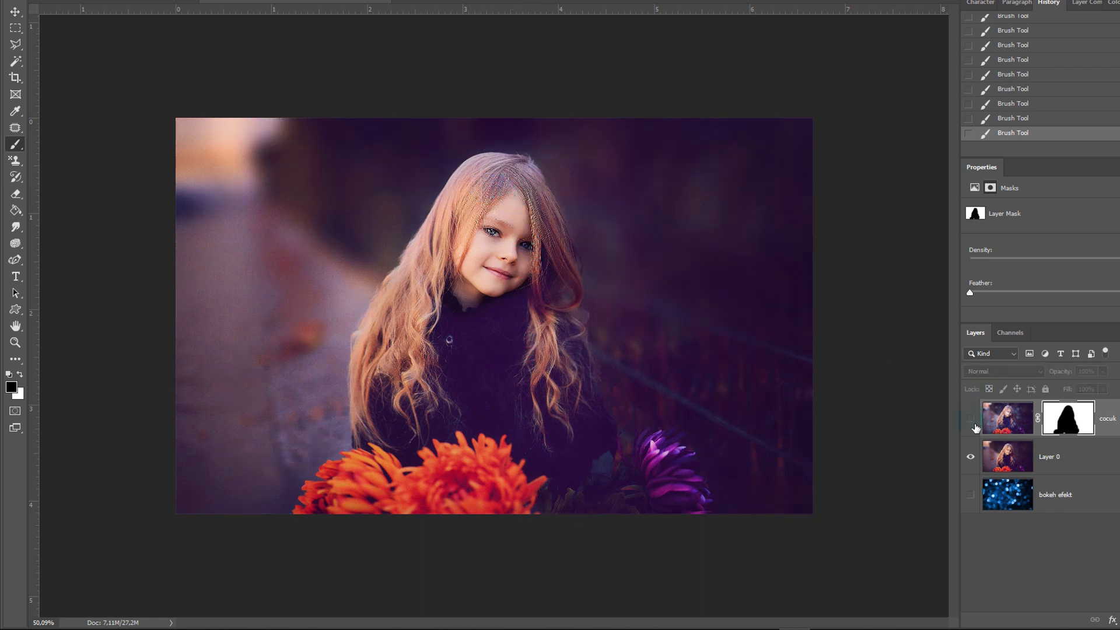
{"action": "left_click", "coordinate": [973, 424]}
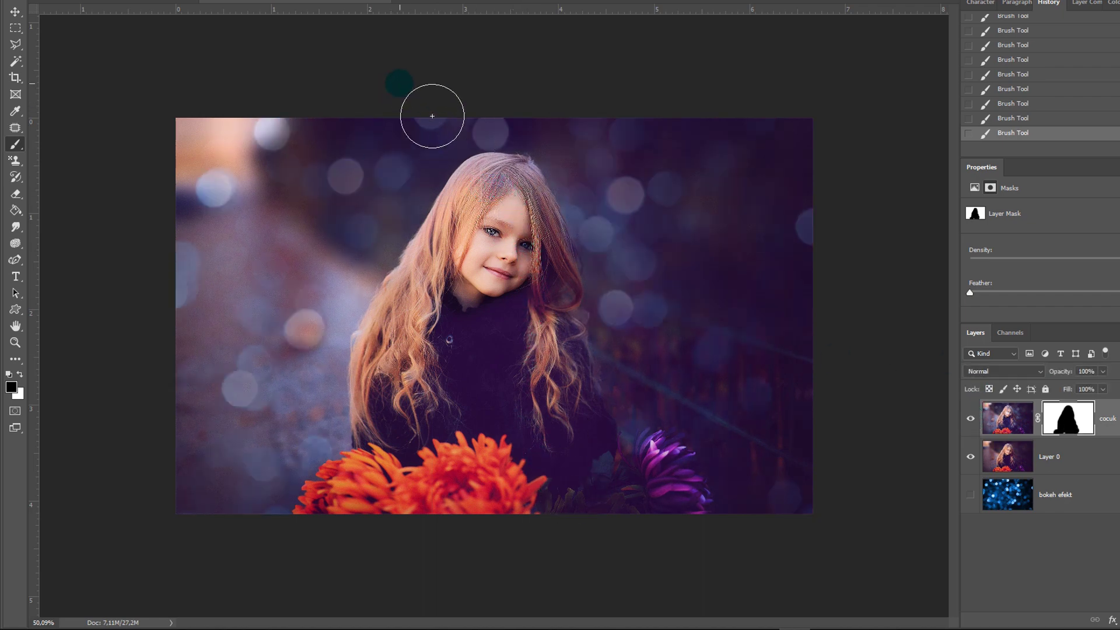